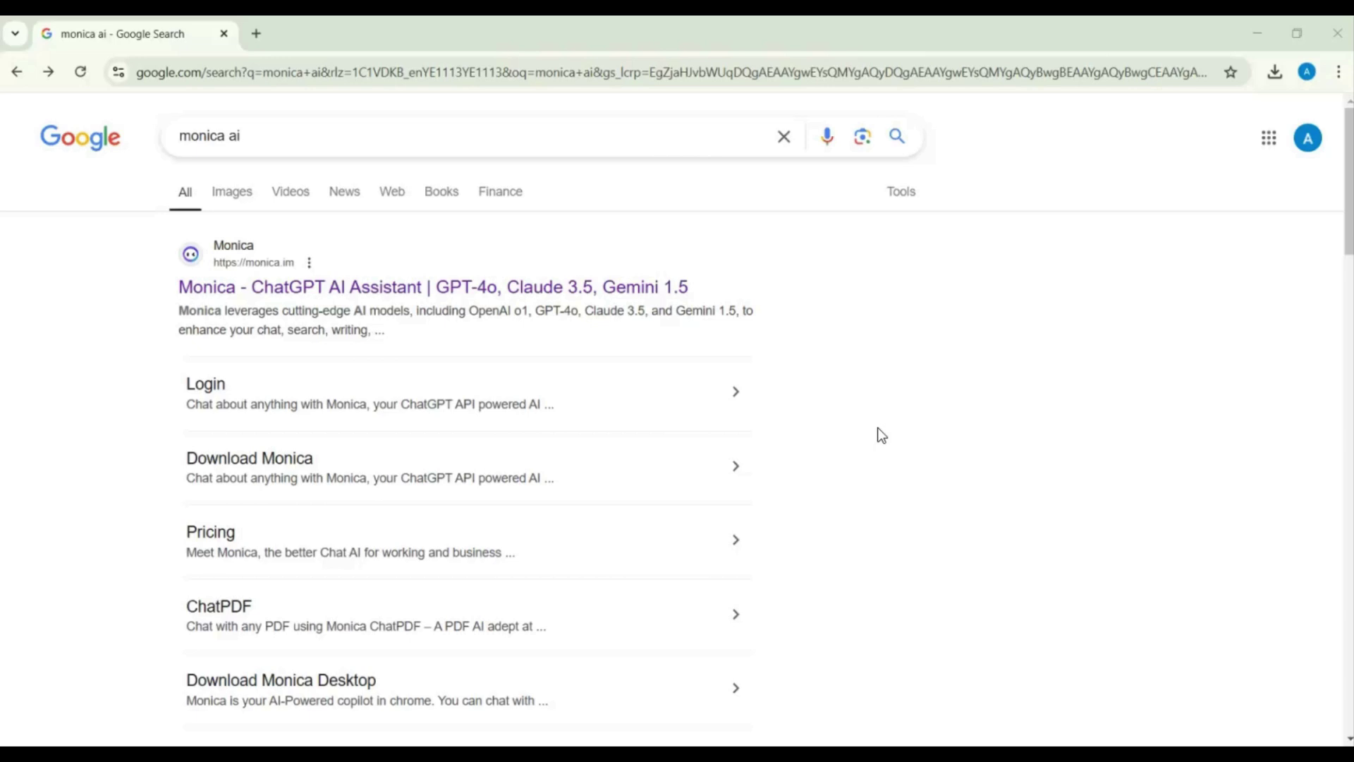
Step: Open the Monica website from the search results, expand its bot list and select the Monica bot
click(517, 298)
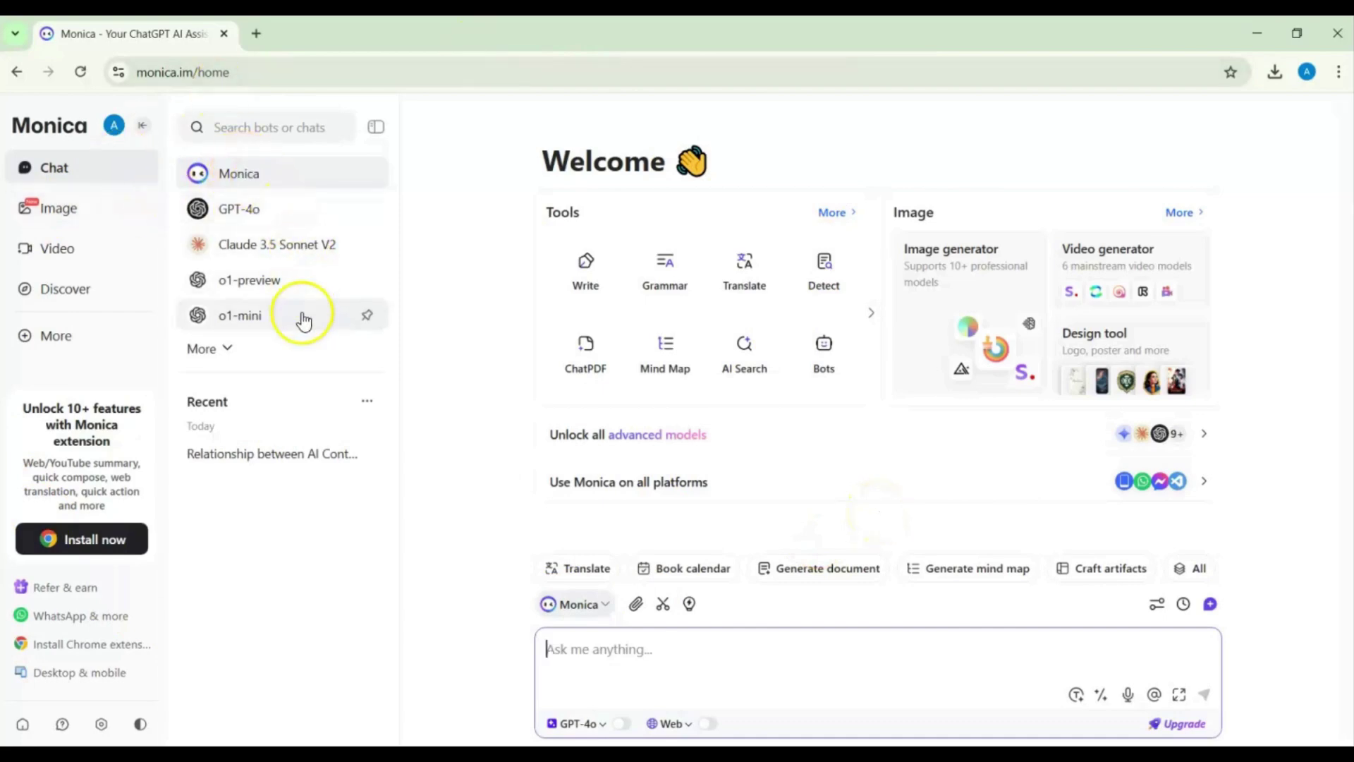
click(226, 349)
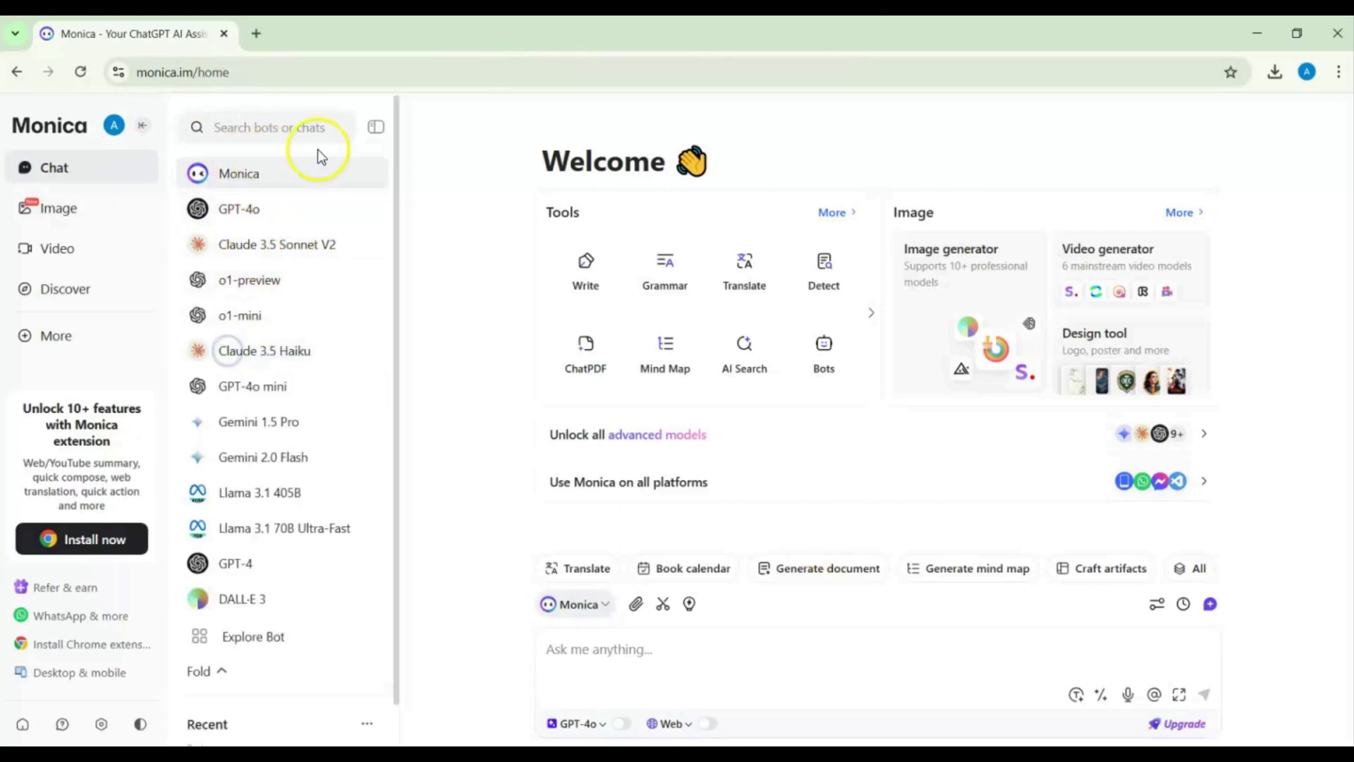
click(262, 187)
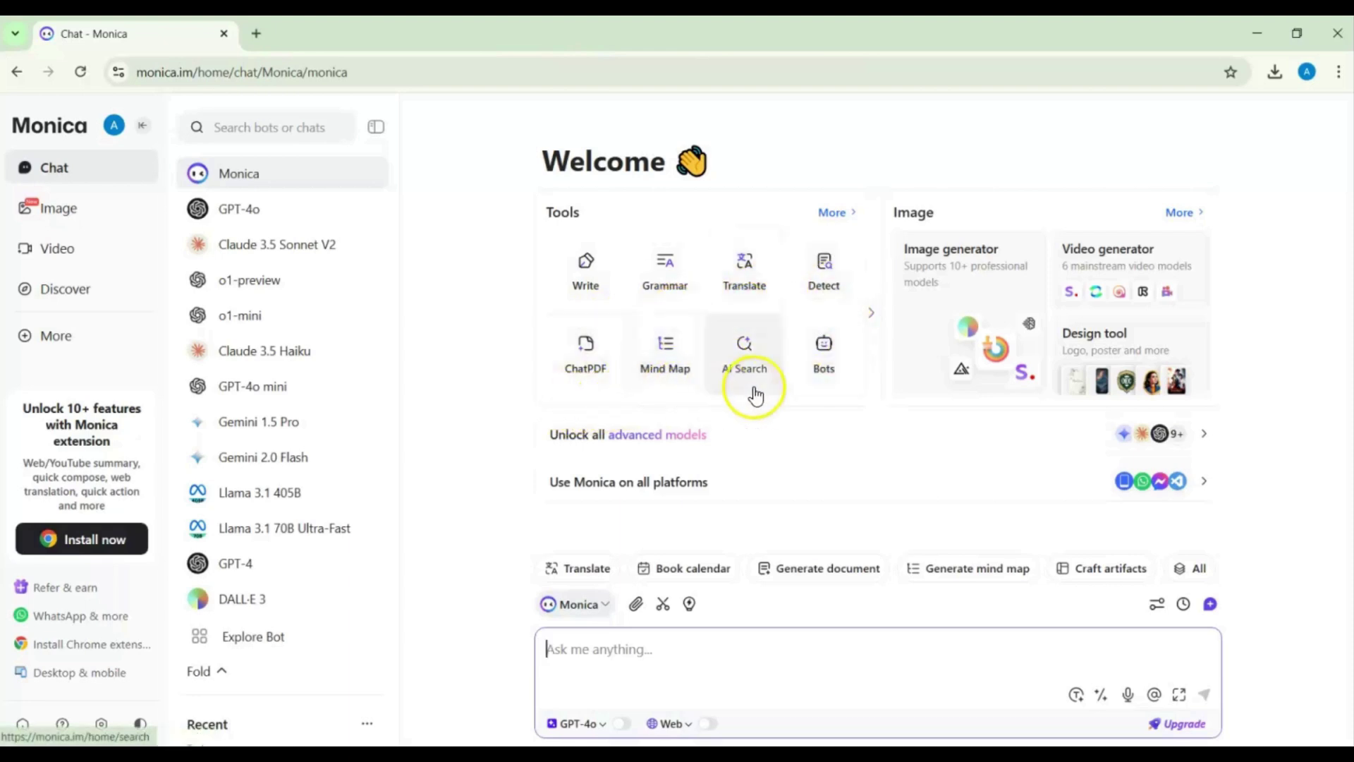
Step: Open the Write tool and enter the topic "What is the relationship between watching AI-related content and AI literacy?"
click(873, 313)
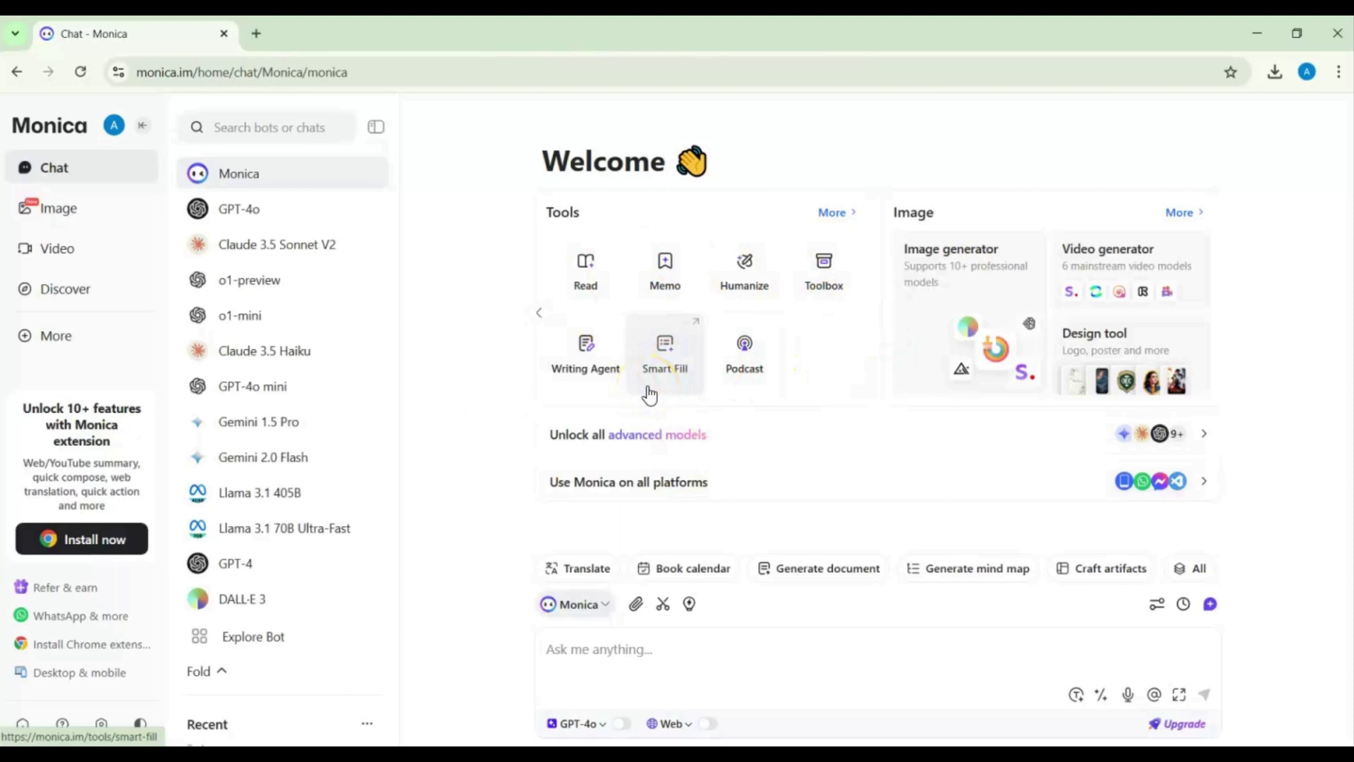
click(540, 319)
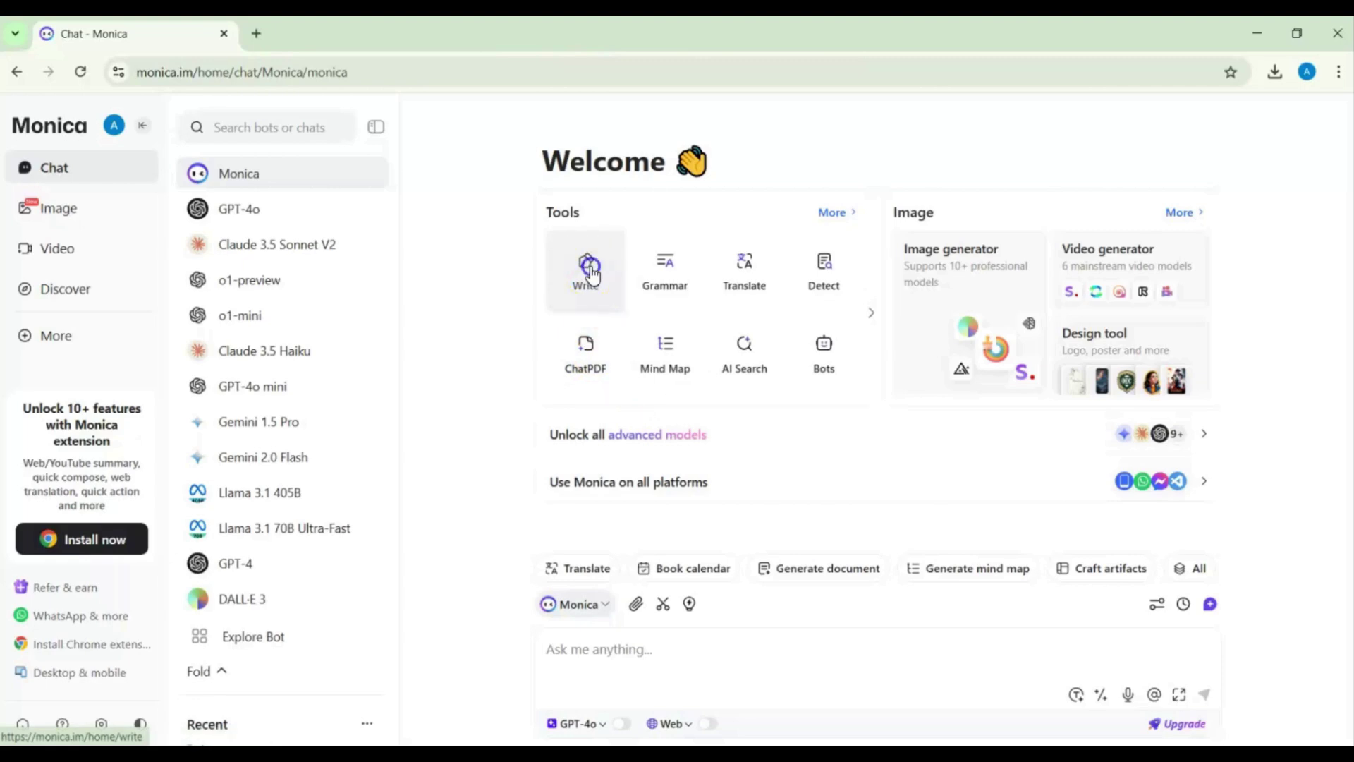
click(588, 272)
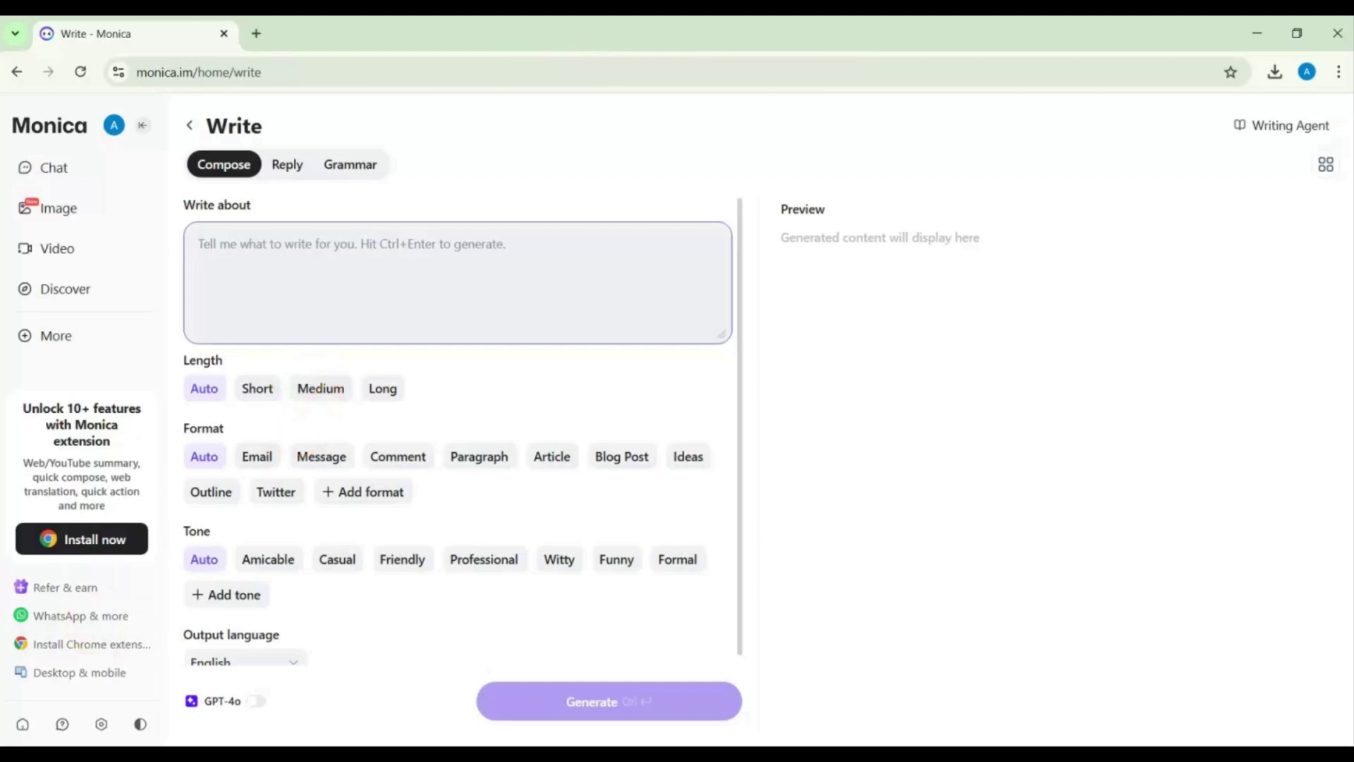
text("What is the relationship between watching AI-related content and AI literacy?")
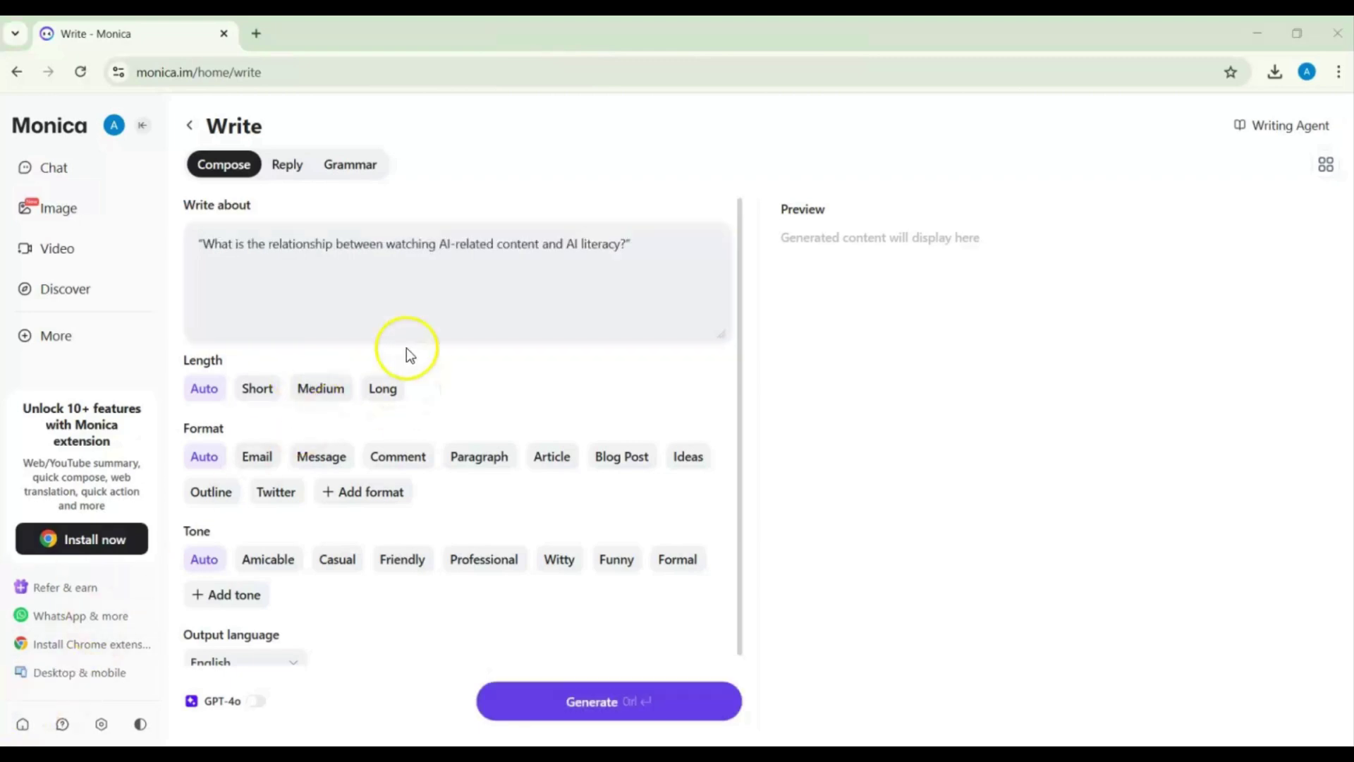
Step: Set the length to Long, the format to Article and the tone to Professional, and generate the text
click(383, 389)
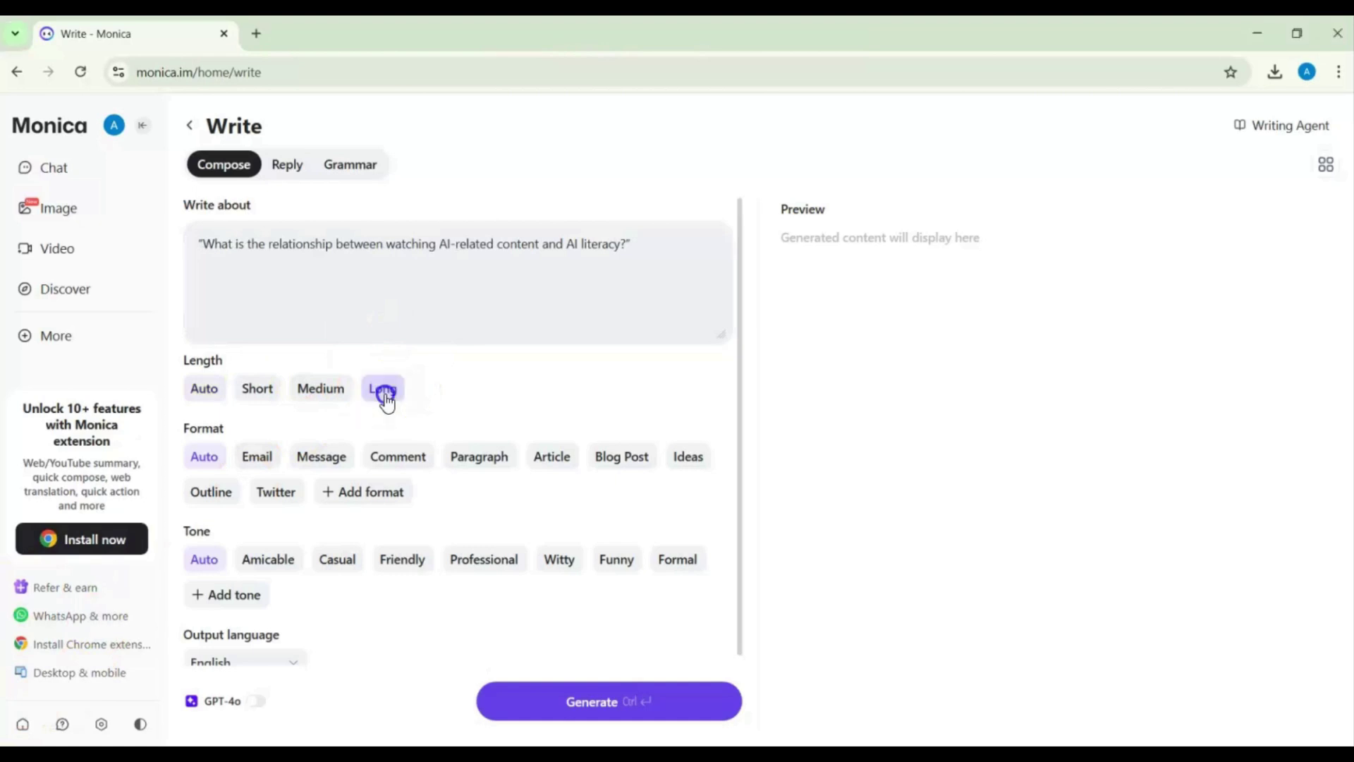
click(559, 461)
click(496, 568)
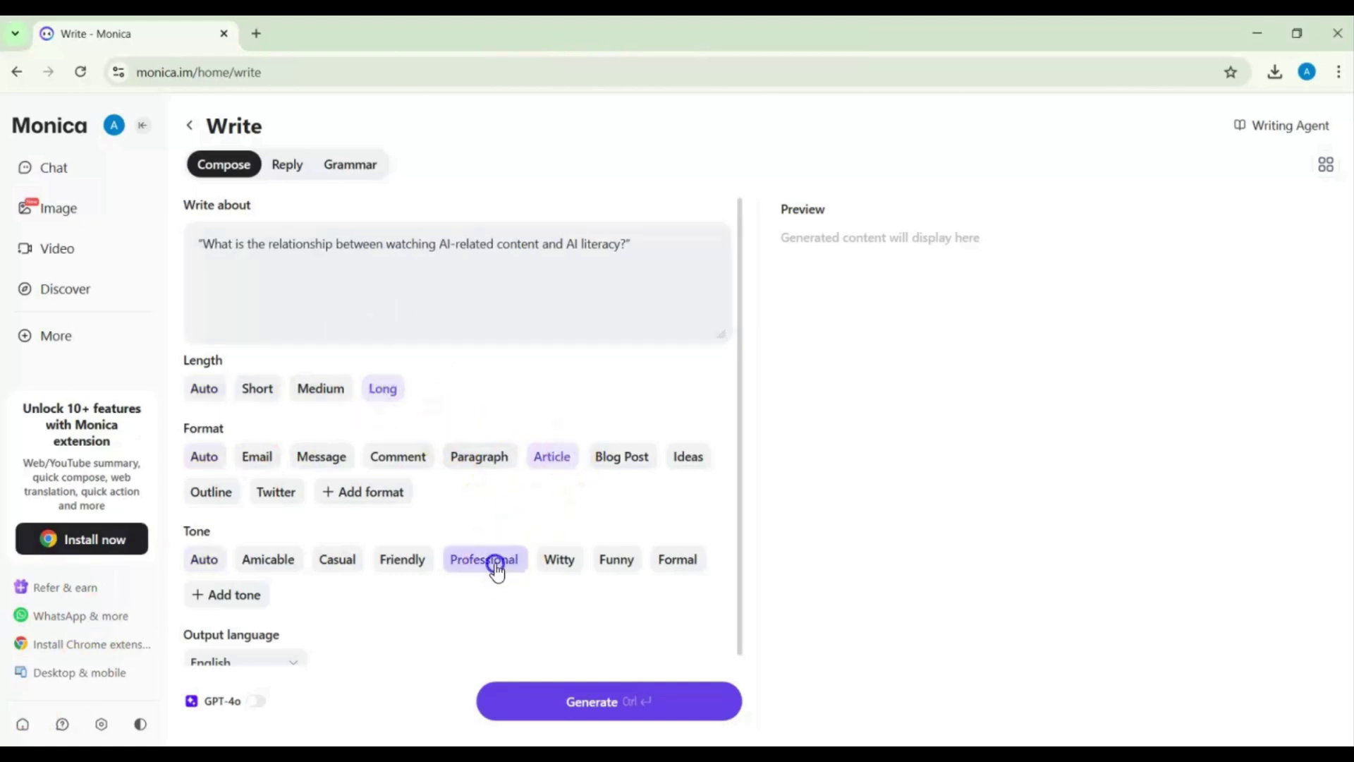
scroll(356, 629, down, 1)
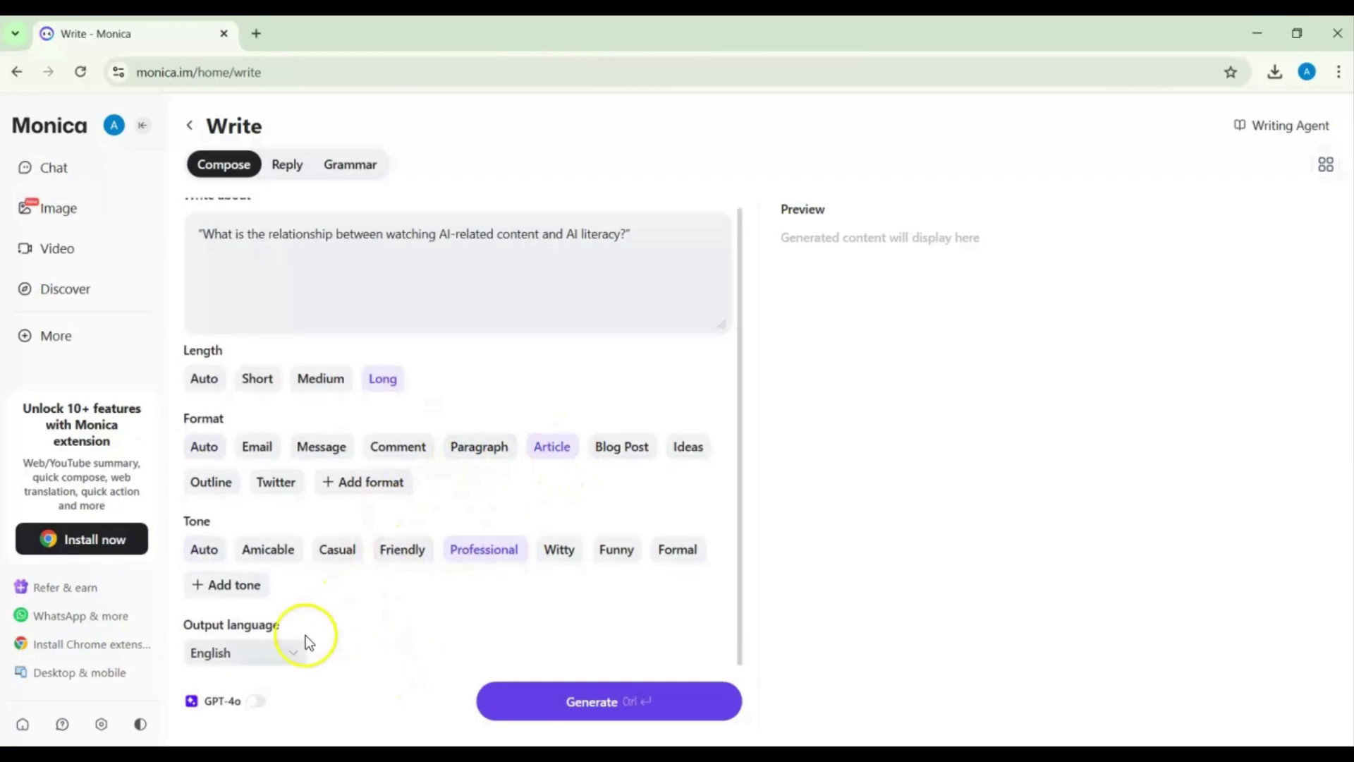
click(292, 653)
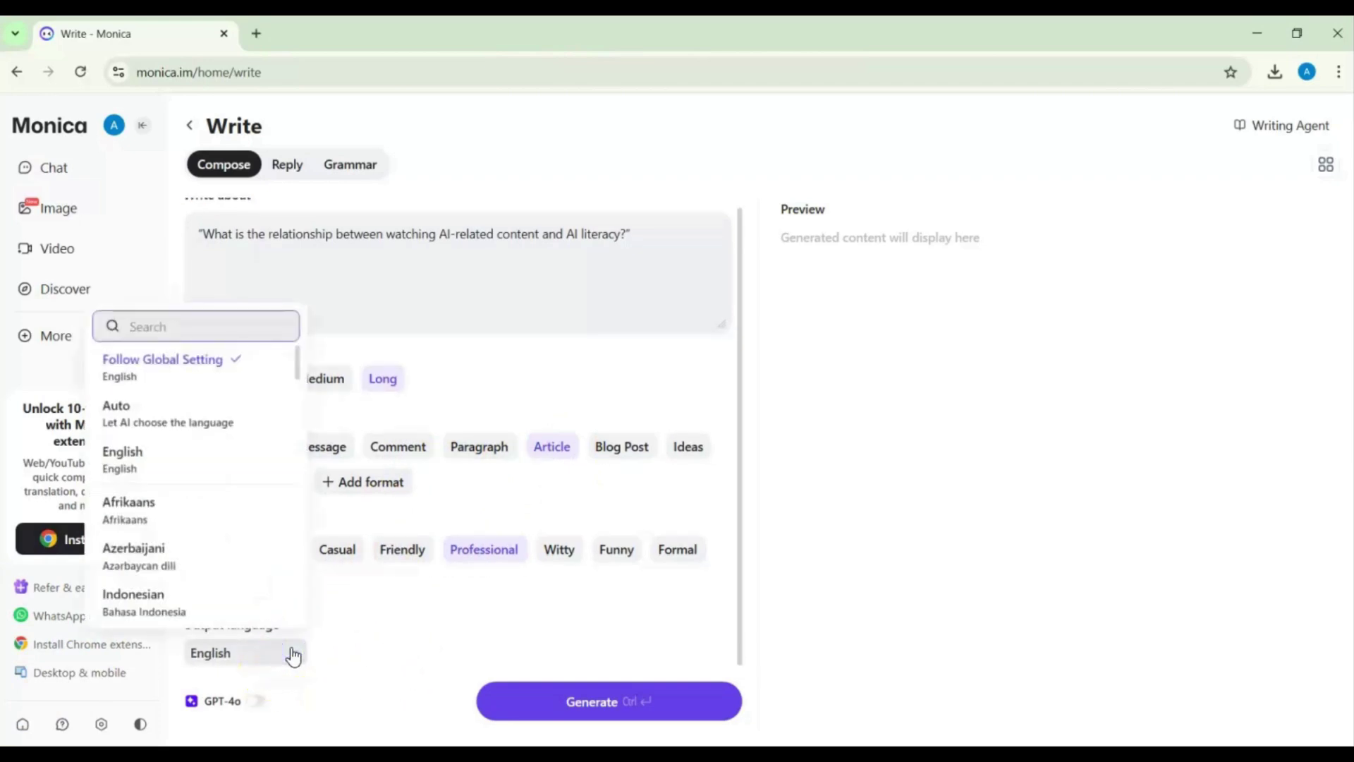
click(462, 628)
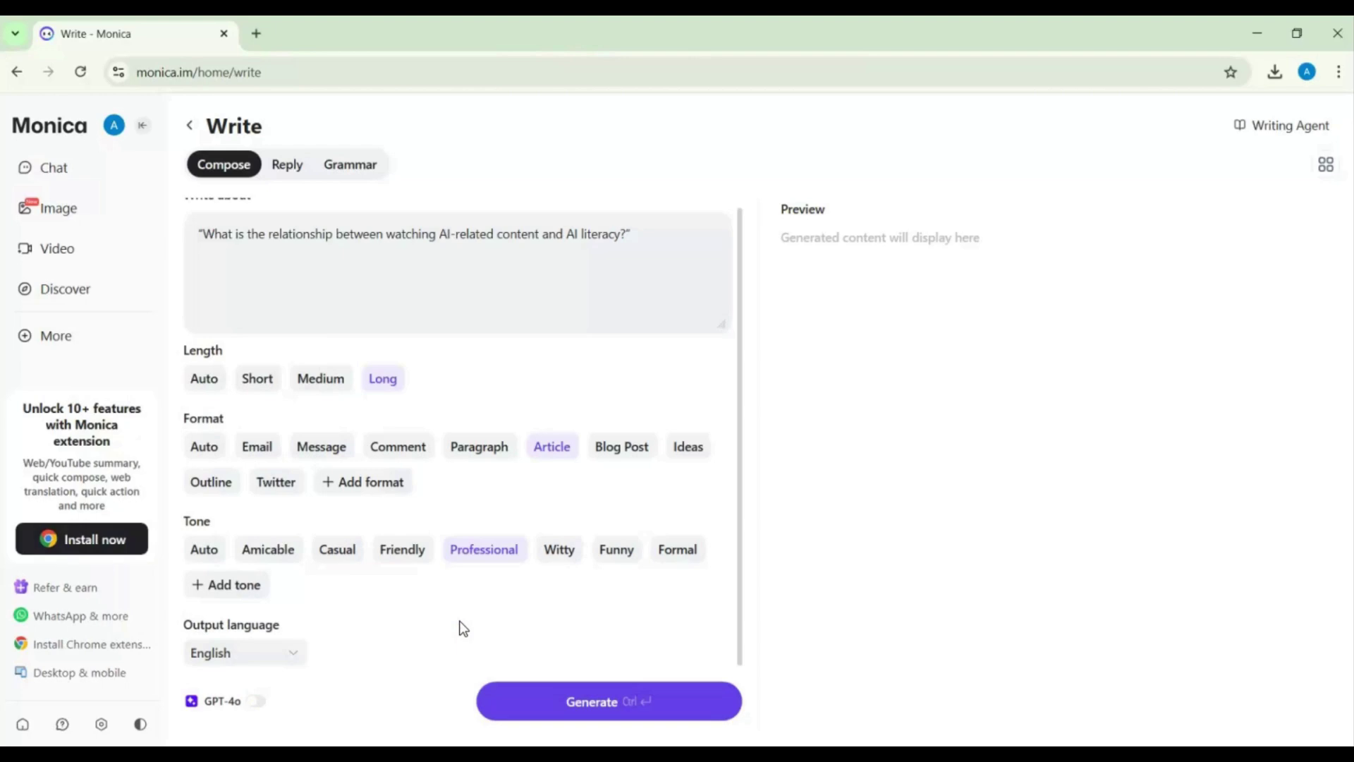
click(593, 712)
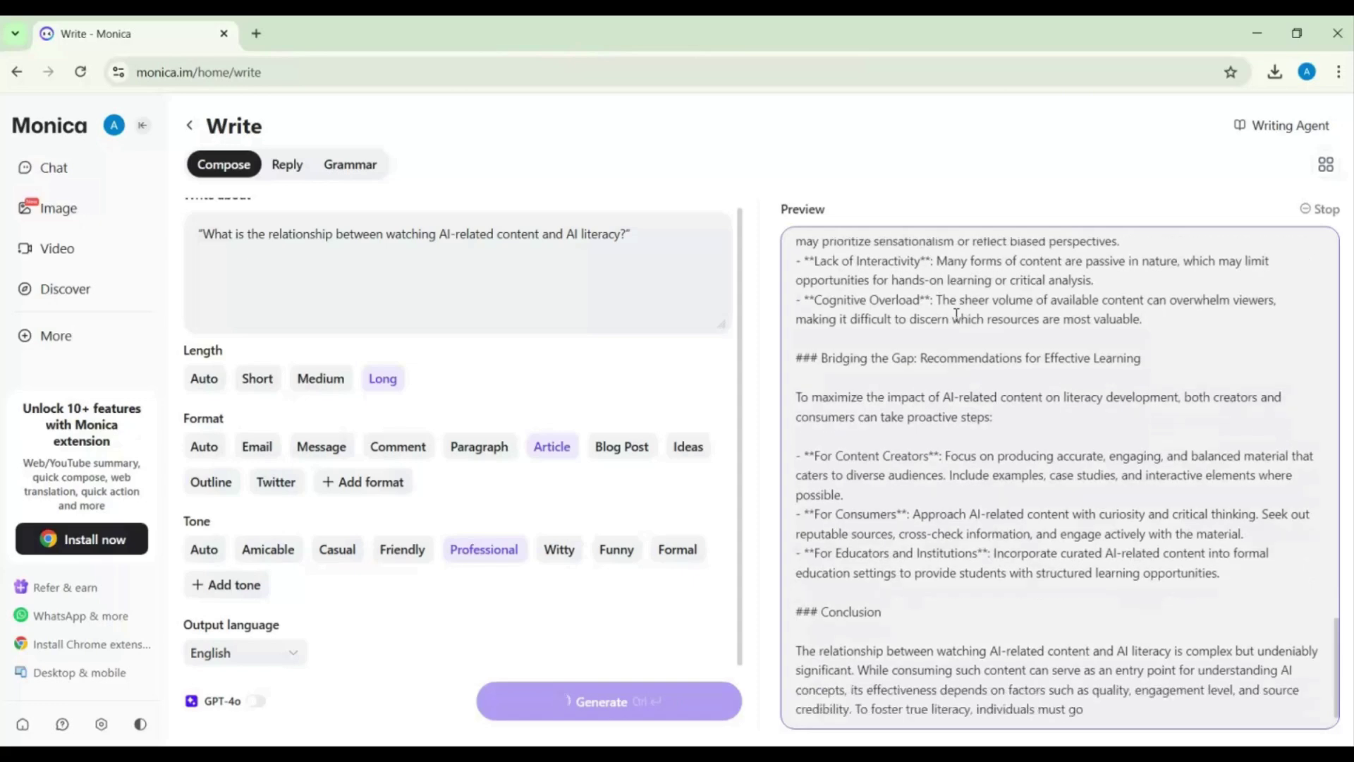
Step: Review the generated article from its beginning and look over its copy, read-aloud and save options
scroll(1025, 452, up, 20)
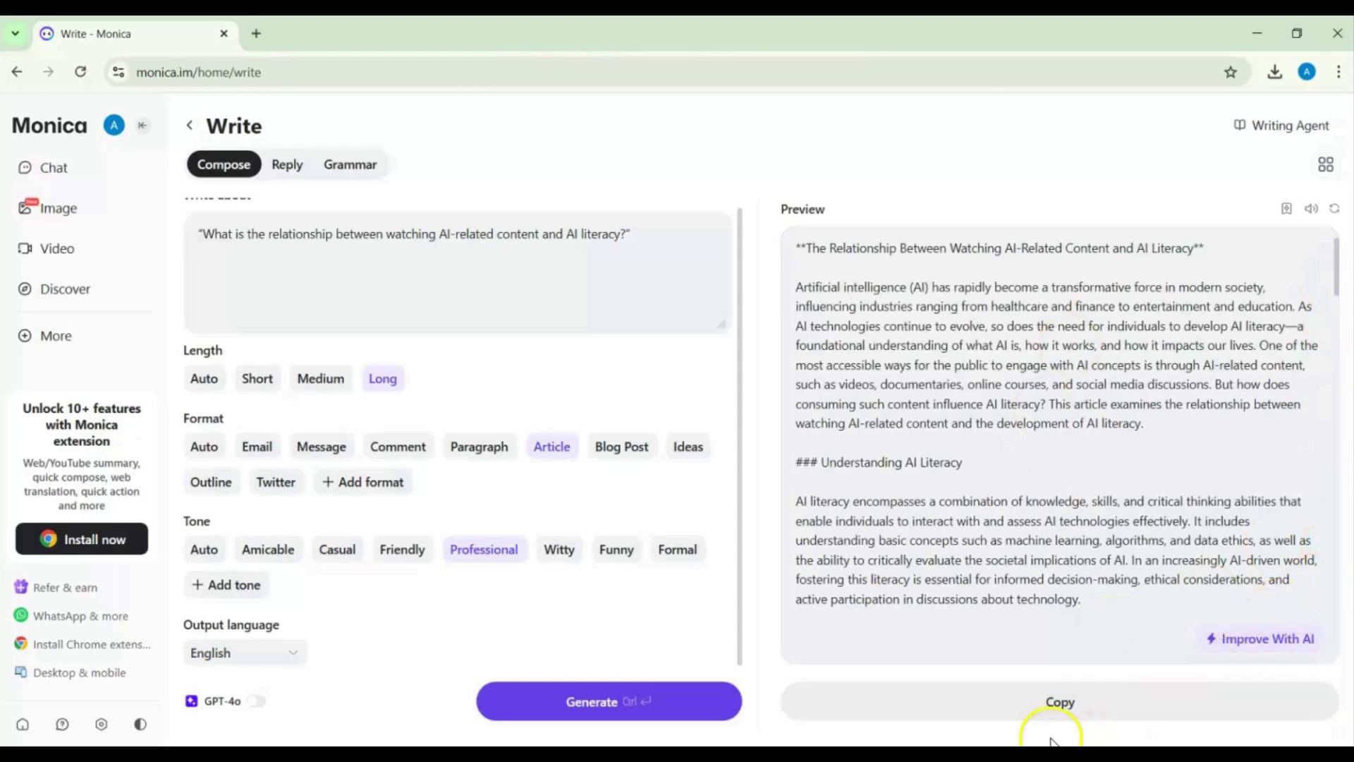
click(1060, 711)
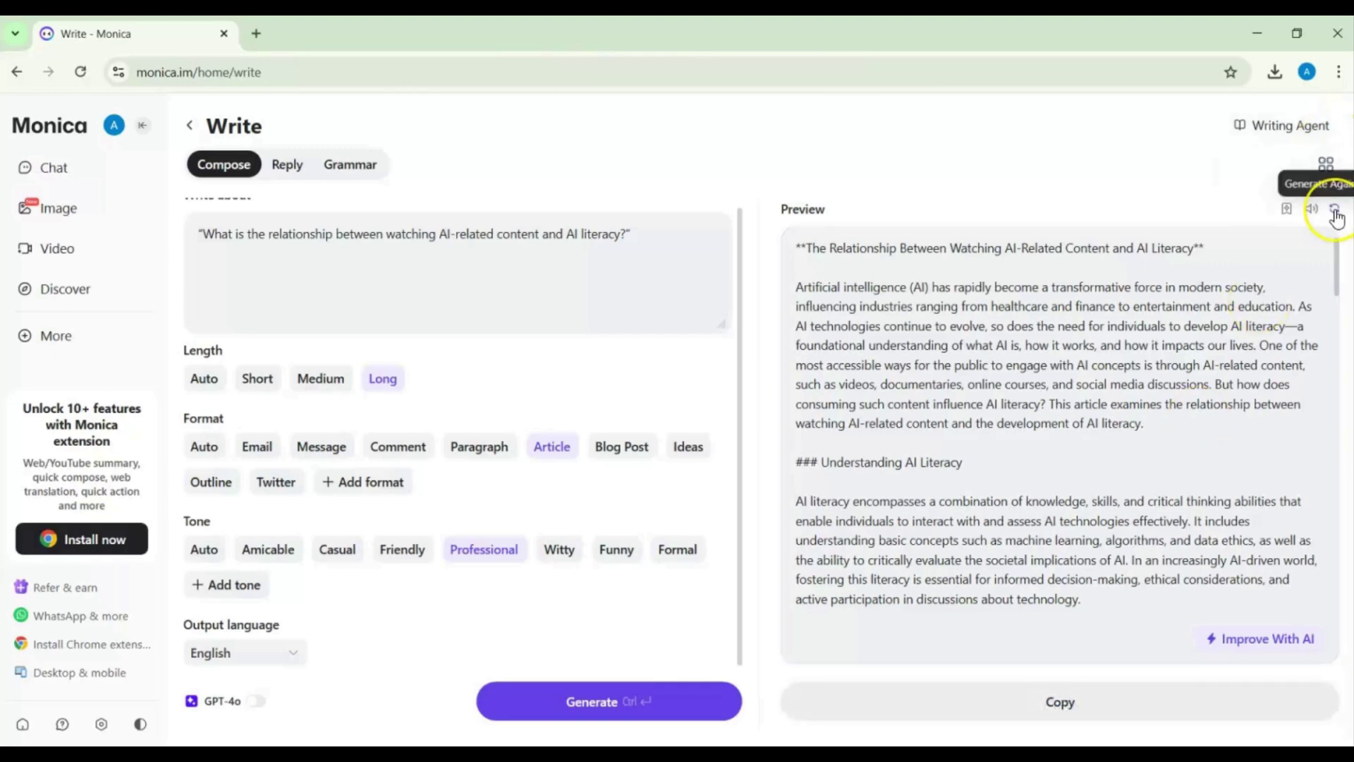
click(1313, 209)
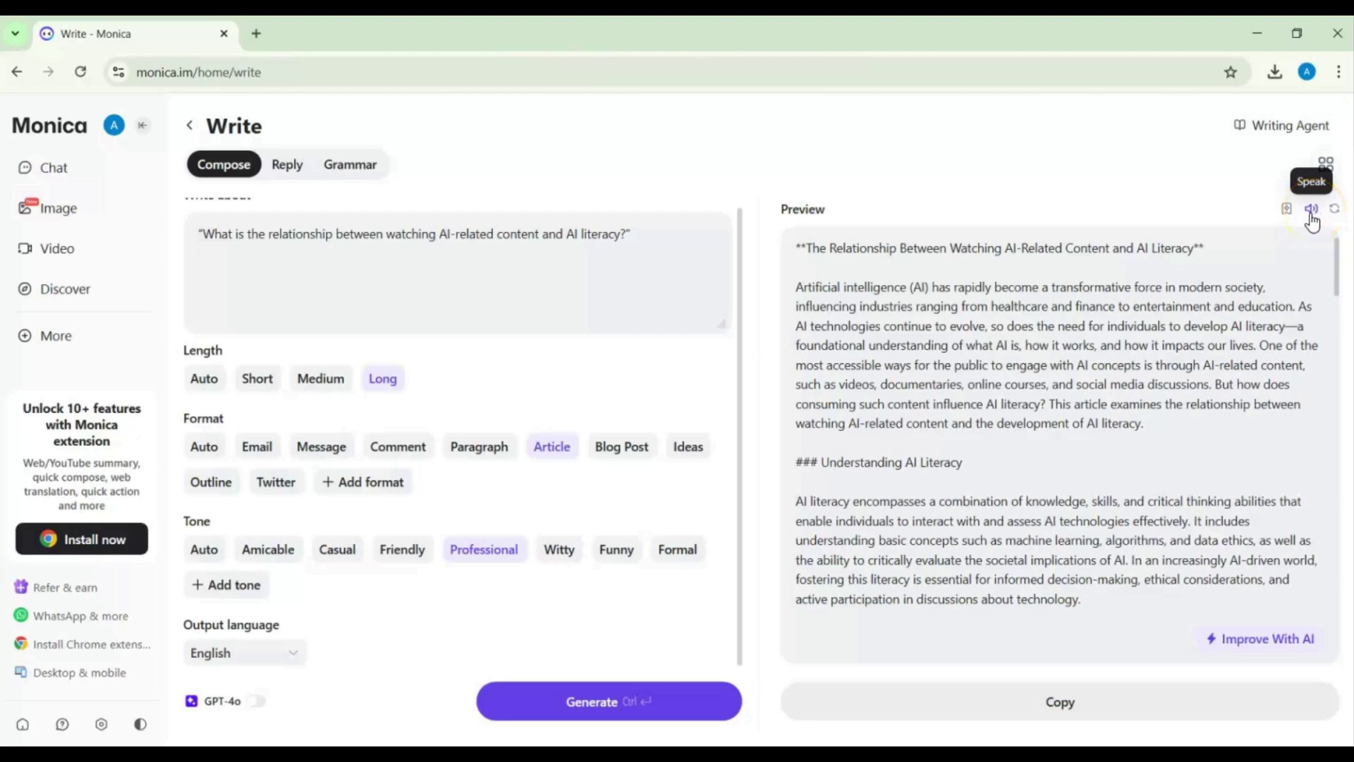
click(1284, 220)
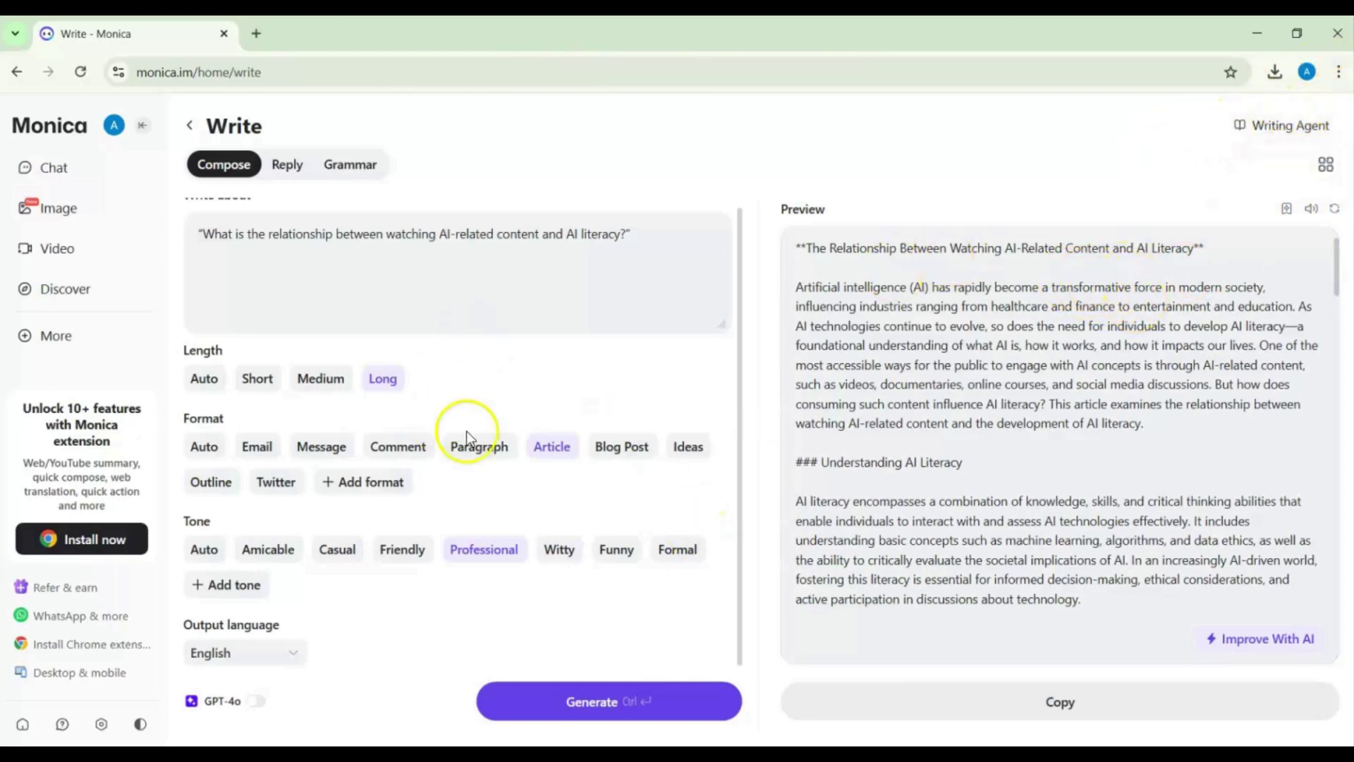
scroll(638, 221, up, 1)
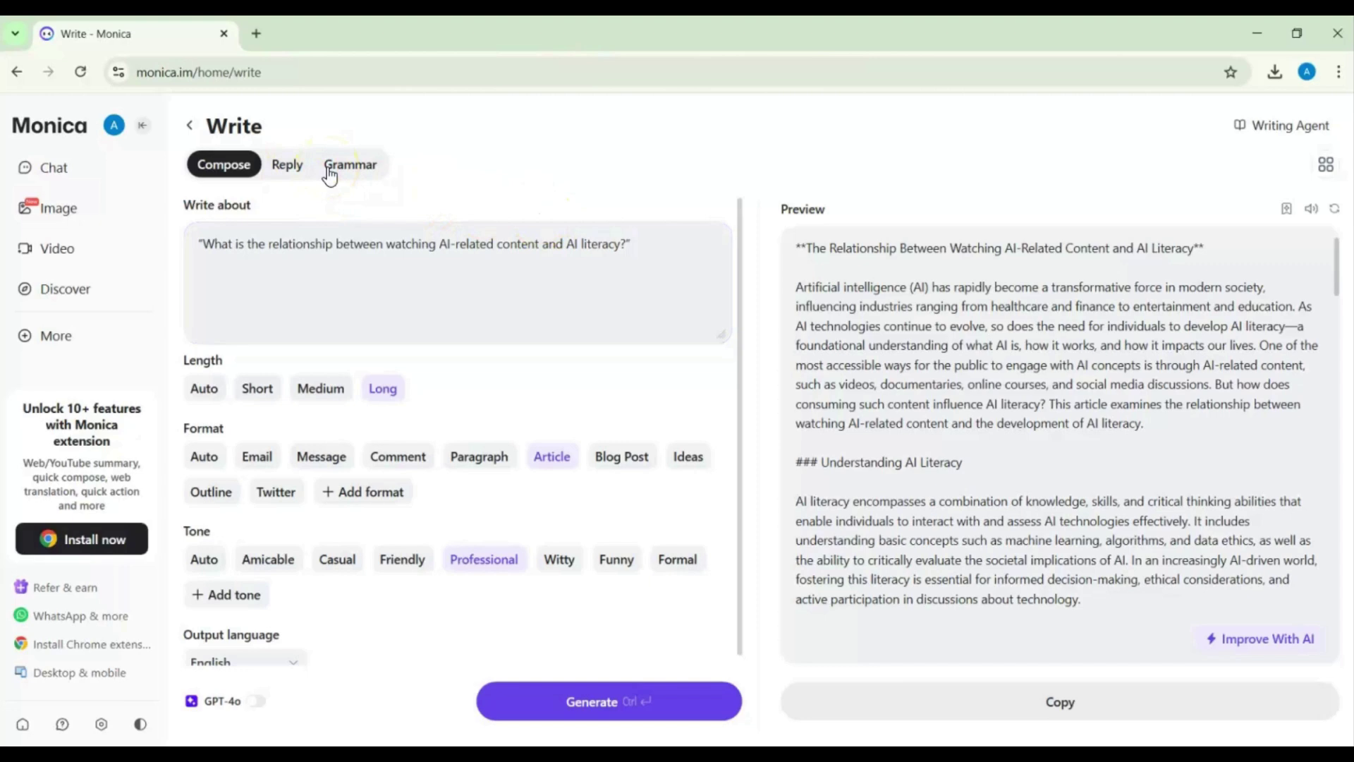
Step: Open the Mind Map tool and upload The_Relationship_Between_Attitude_Towards_AI_and_A.pdf as the PDF / Doc source
click(189, 127)
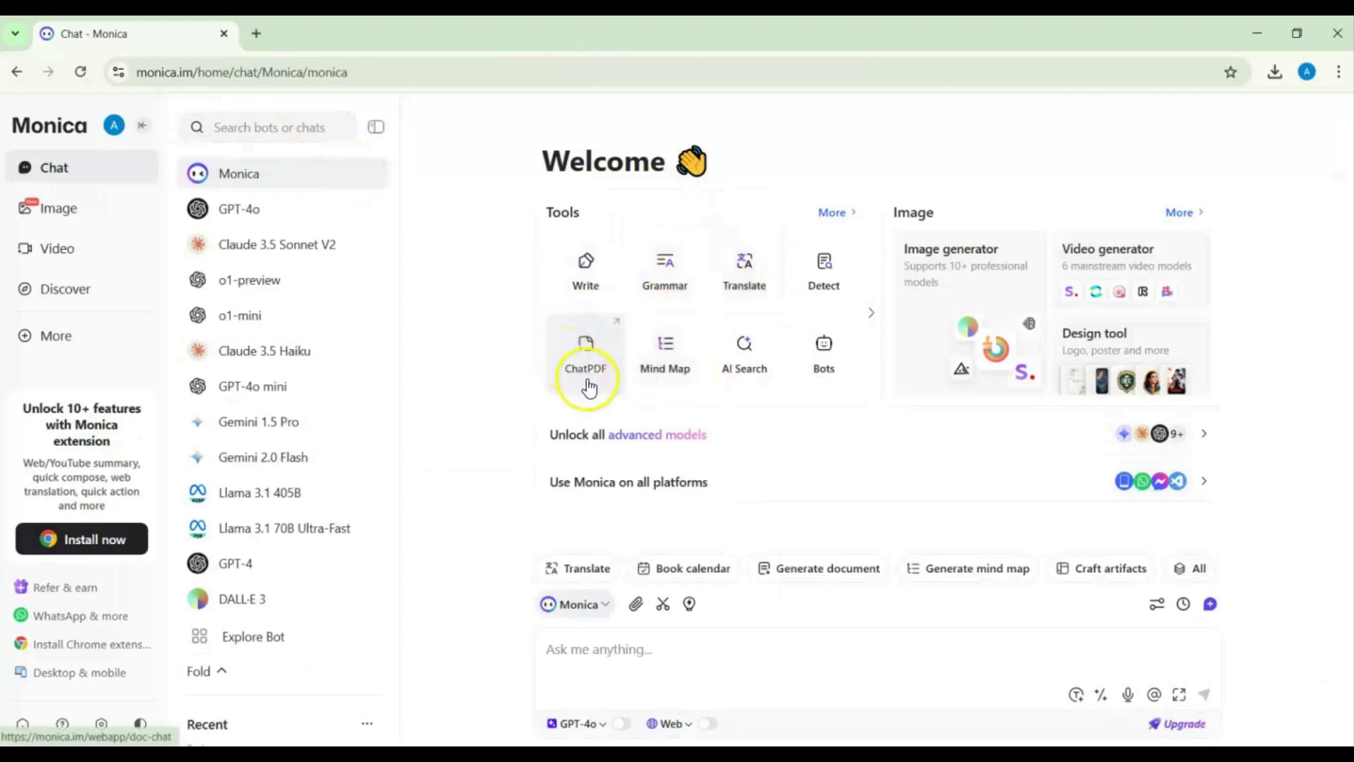
click(667, 368)
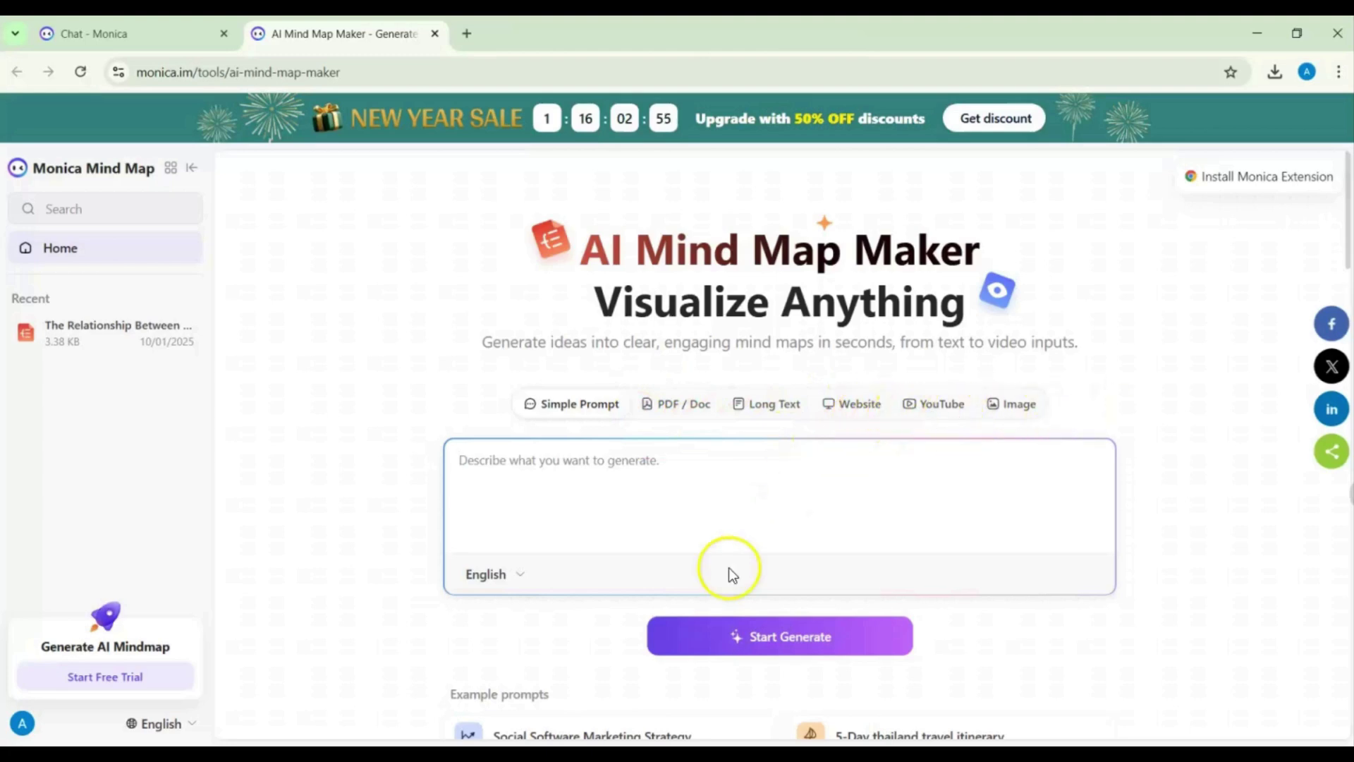
click(687, 506)
click(638, 483)
click(679, 494)
click(650, 409)
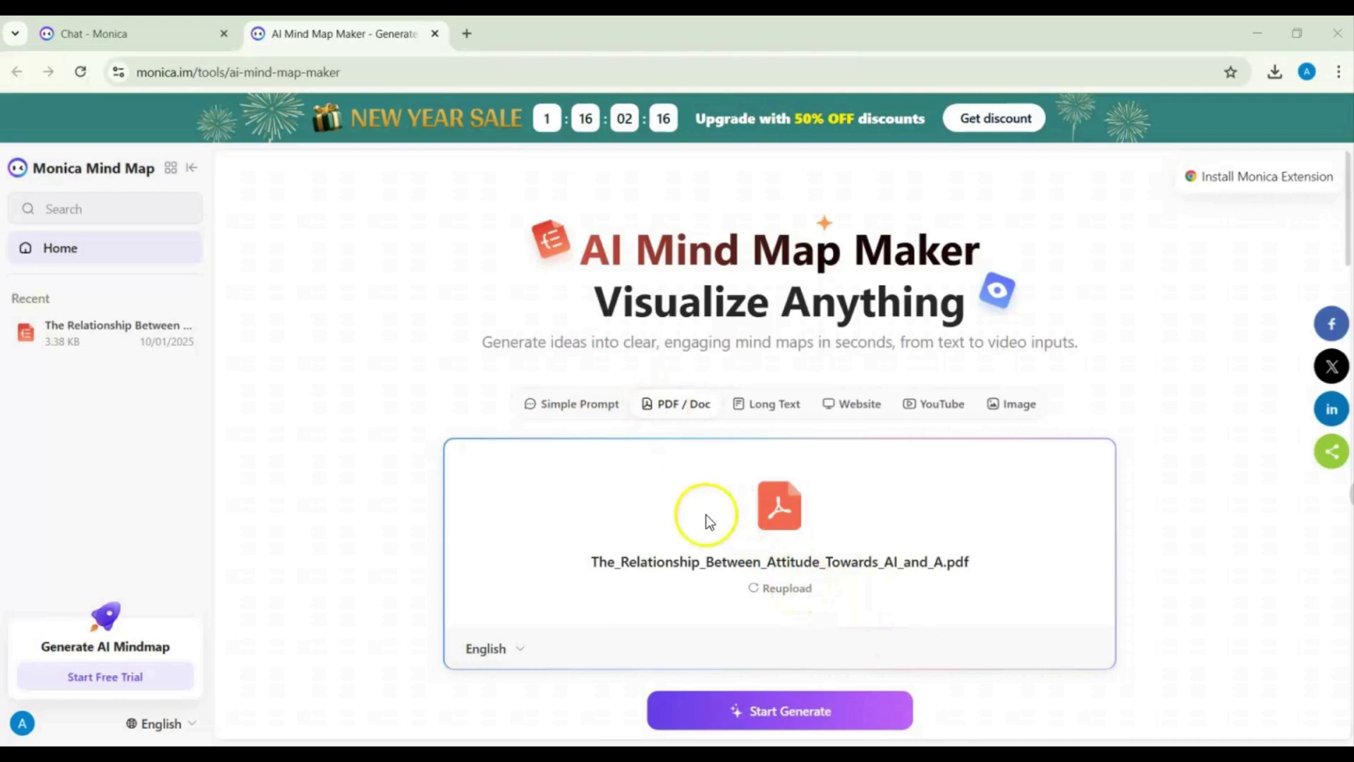
Step: Add the Monica: ChatGPT AI Assistant extension to Chrome and generate the mind map from the uploaded PDF
click(829, 715)
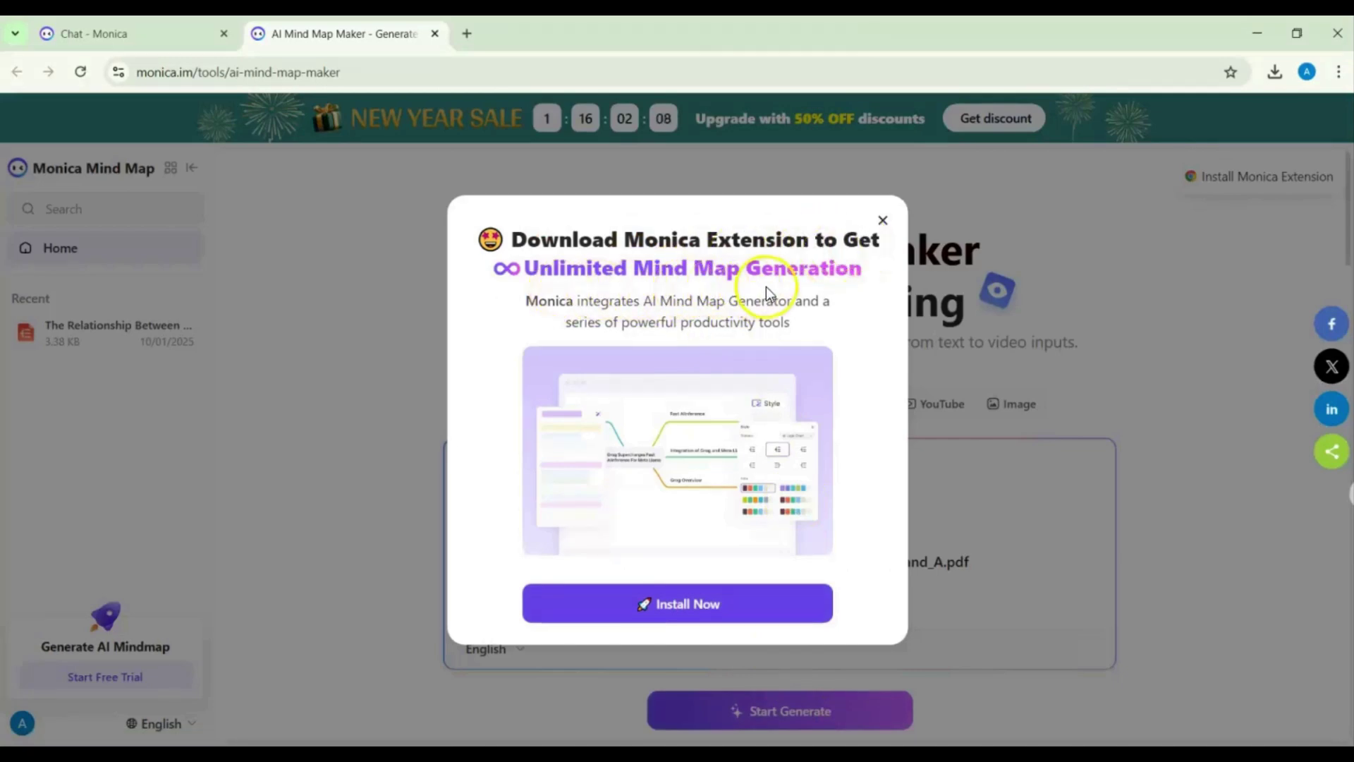
click(882, 220)
click(825, 711)
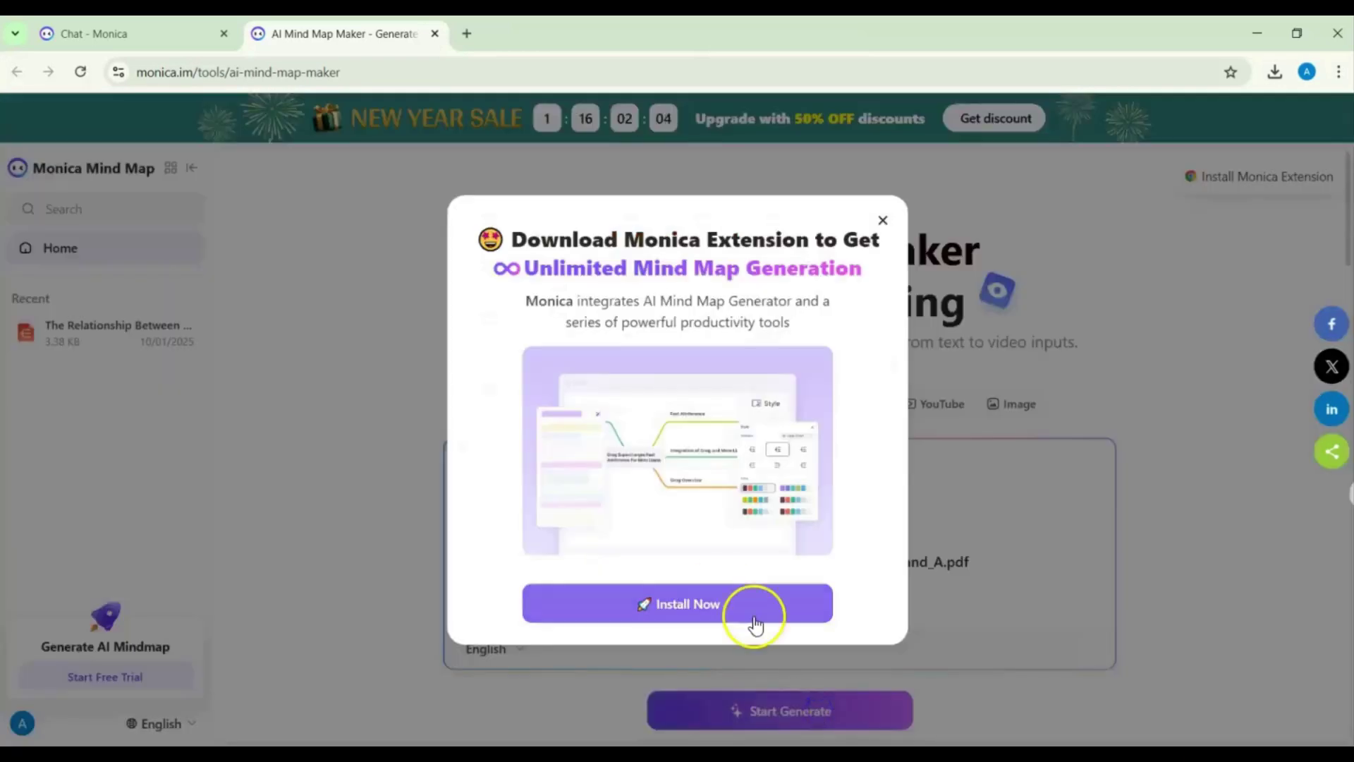
click(718, 600)
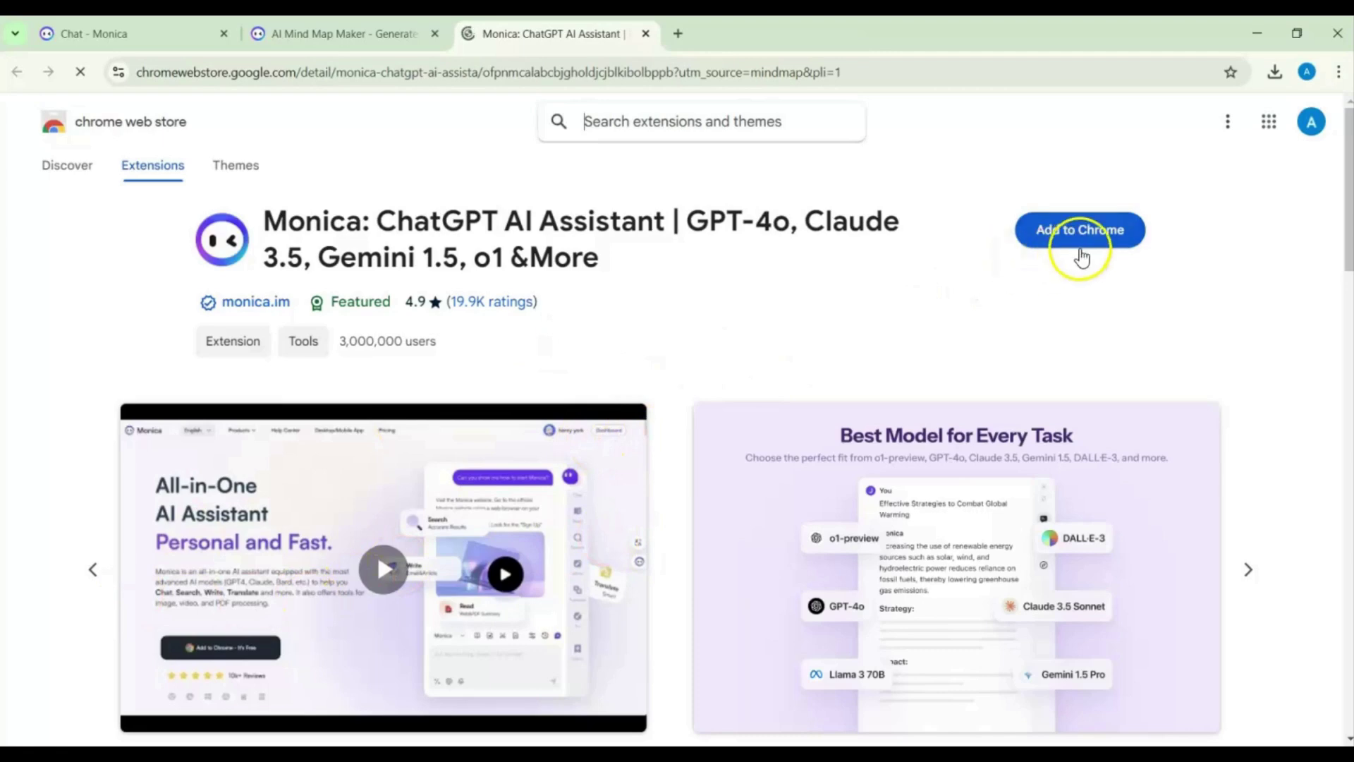
click(1081, 254)
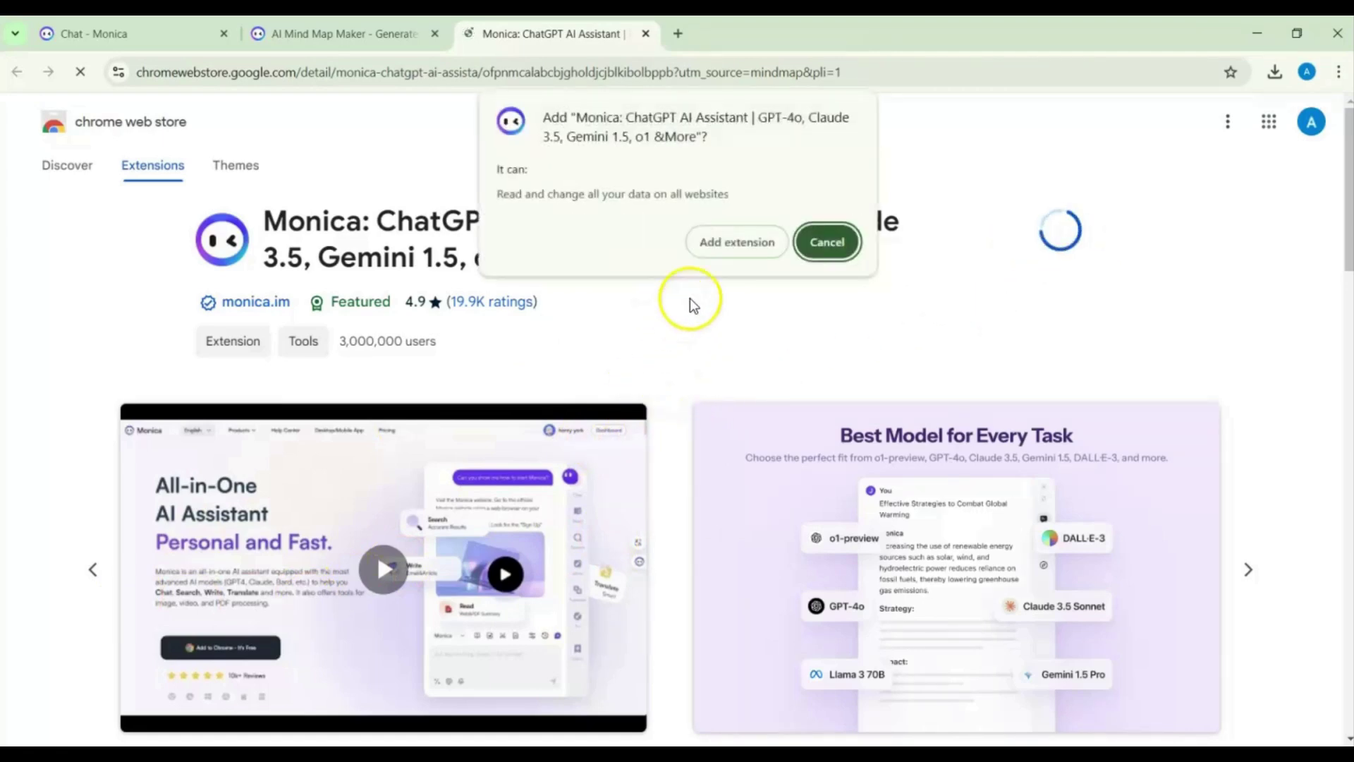
click(706, 242)
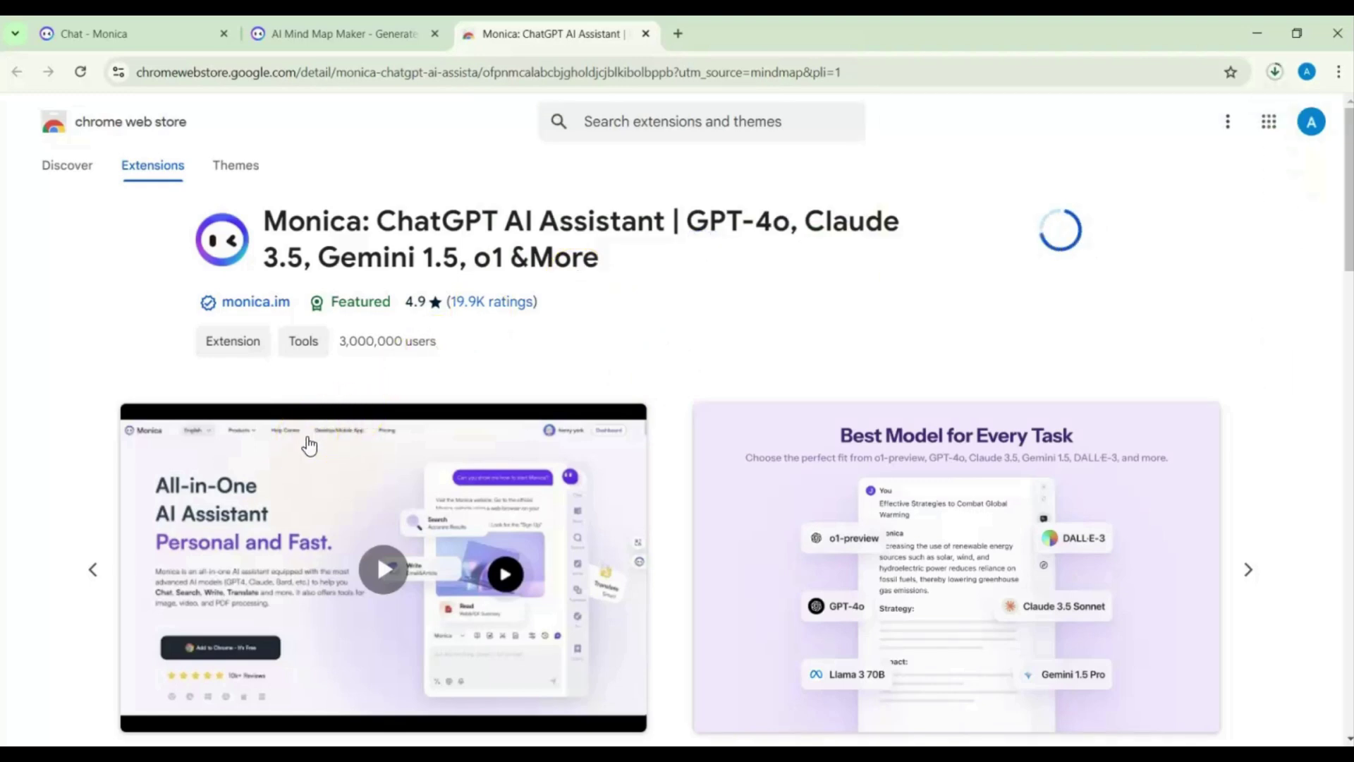
click(60, 553)
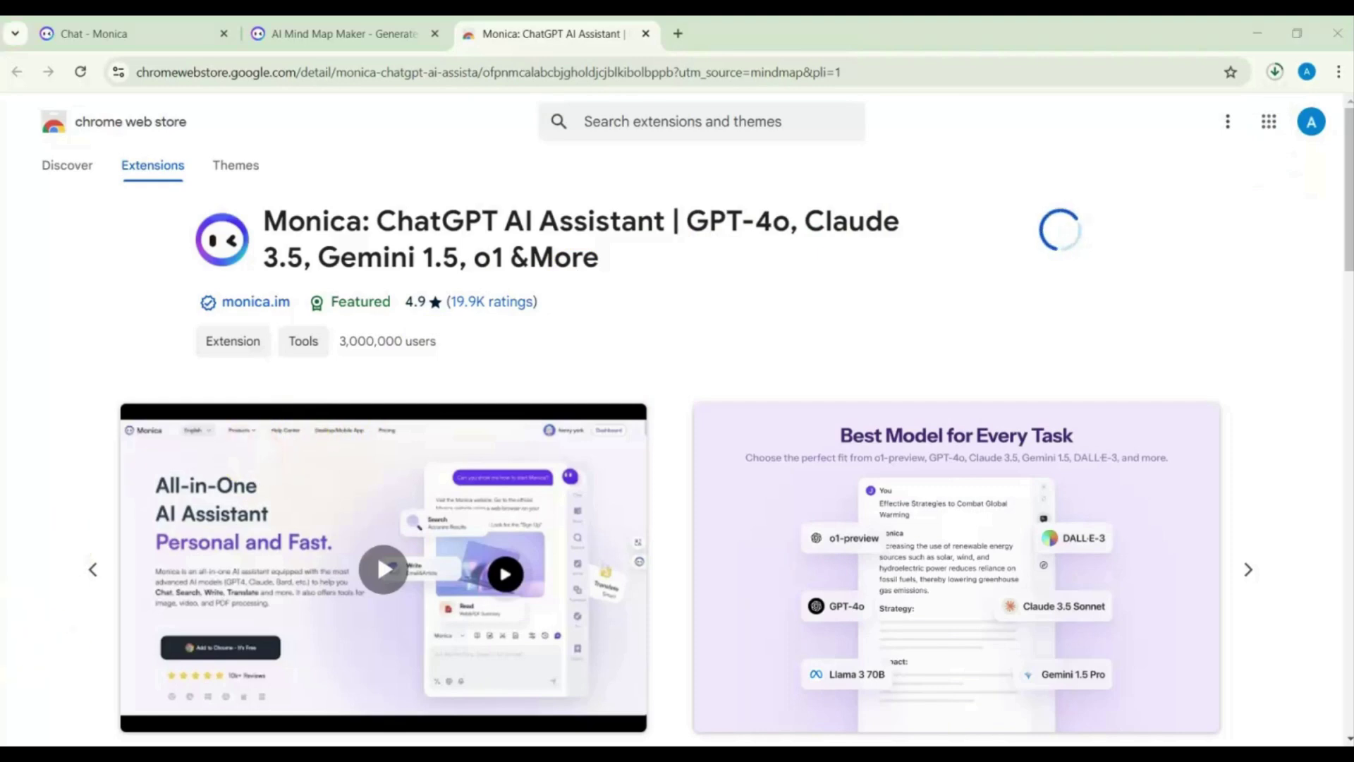
click(844, 727)
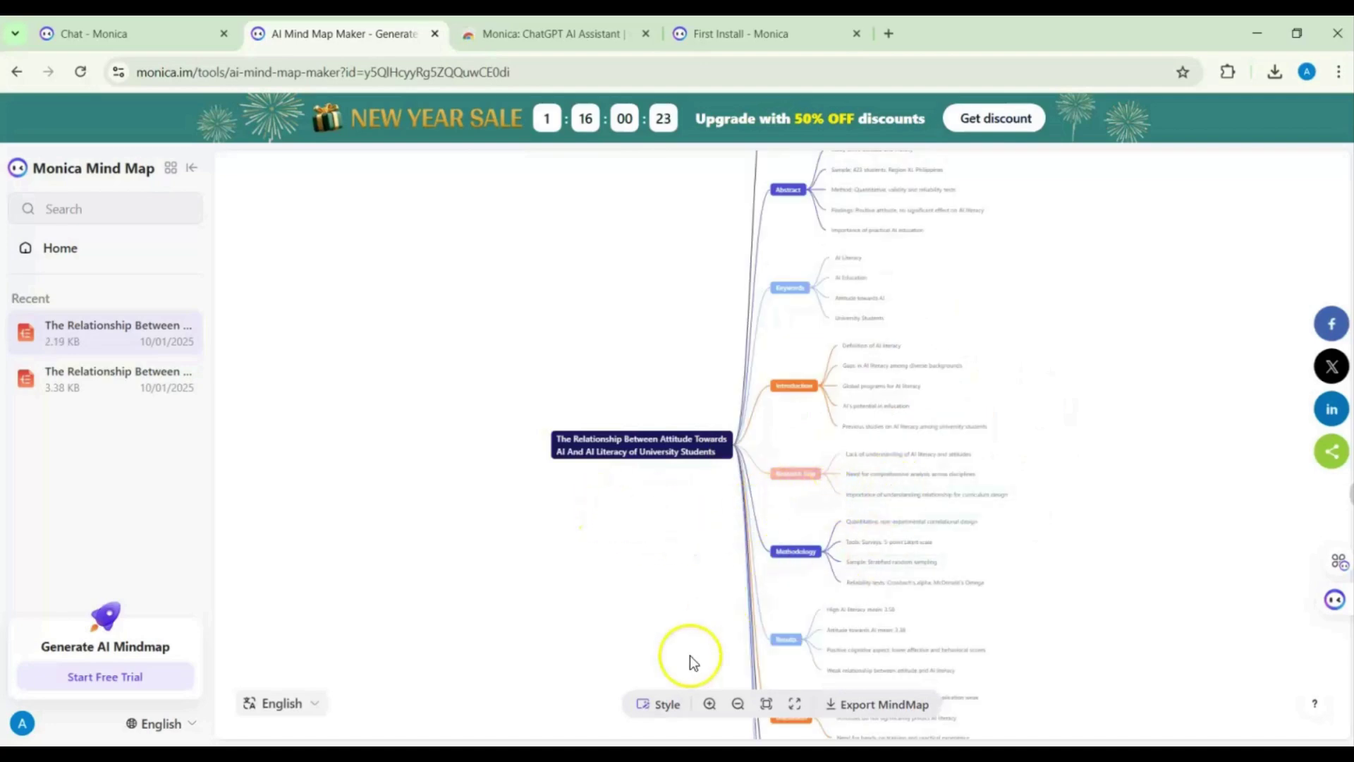
Step: Examine the mind map's branches up close, from Abstract and Keywords through Methodology and Results to Recommendations
click(710, 704)
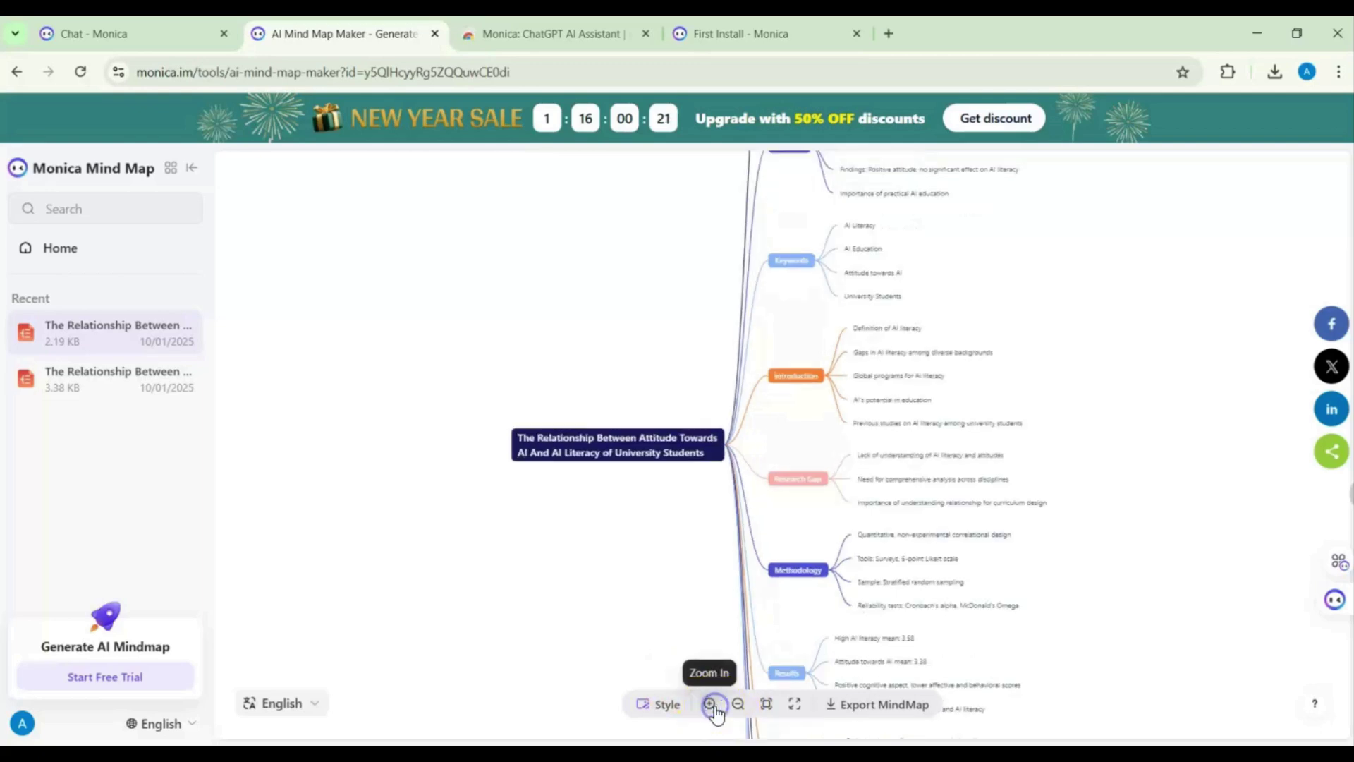
click(710, 703)
drag(810, 407, 634, 548)
drag(656, 362, 704, 541)
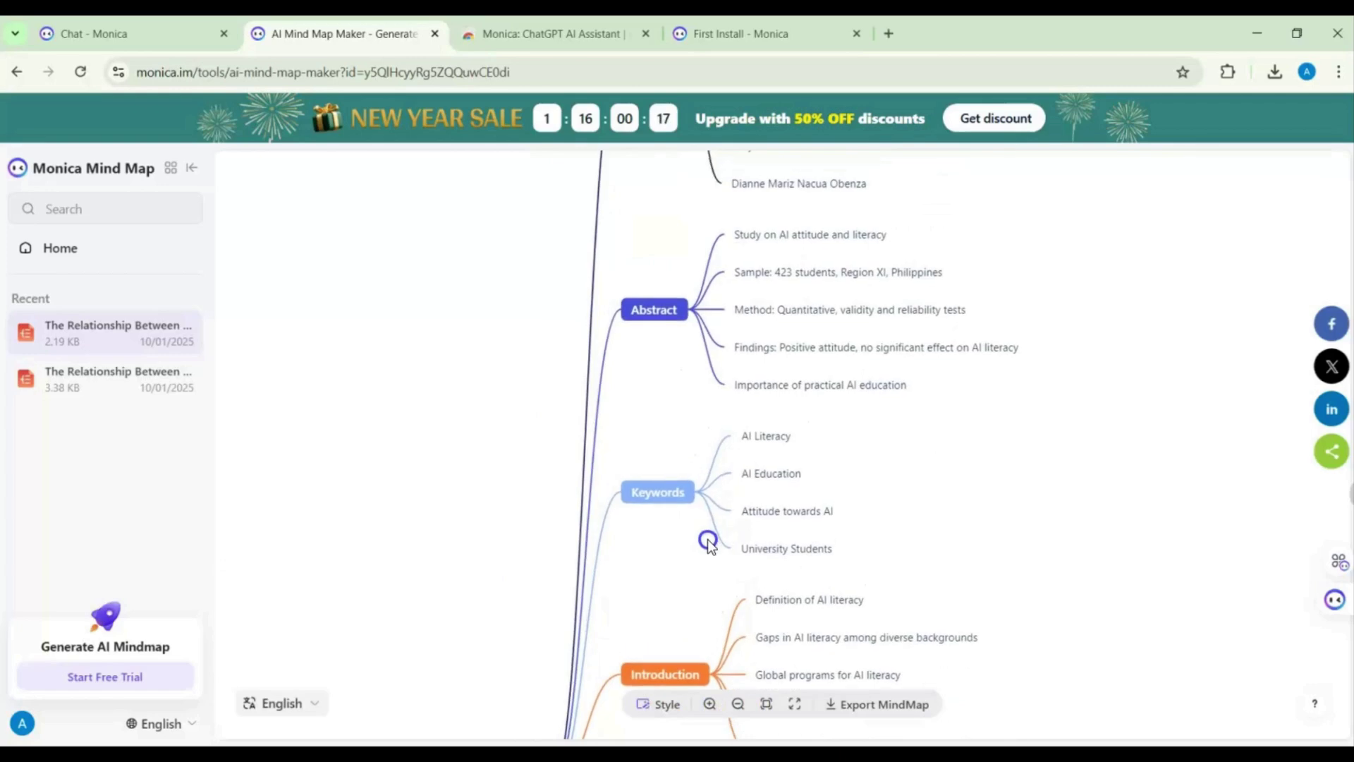
drag(665, 369, 551, 244)
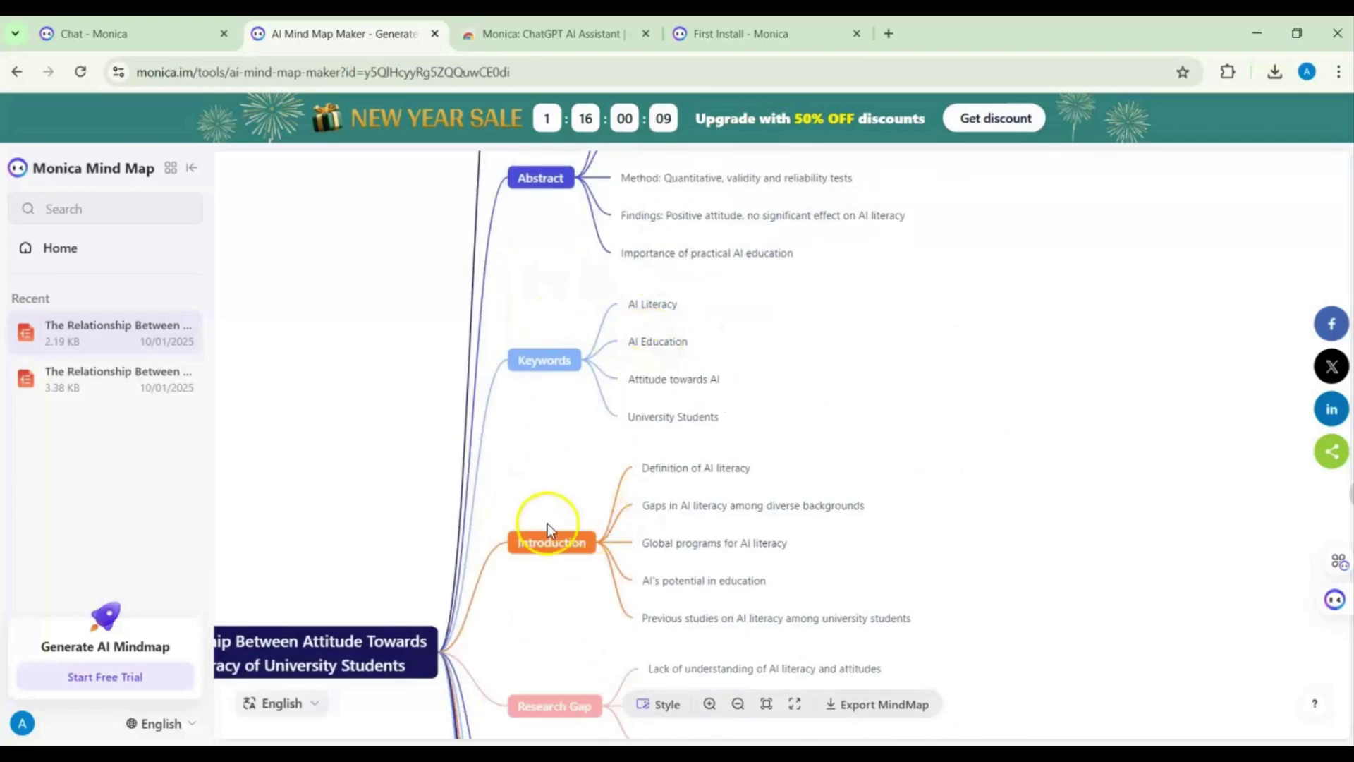
drag(547, 523, 619, 234)
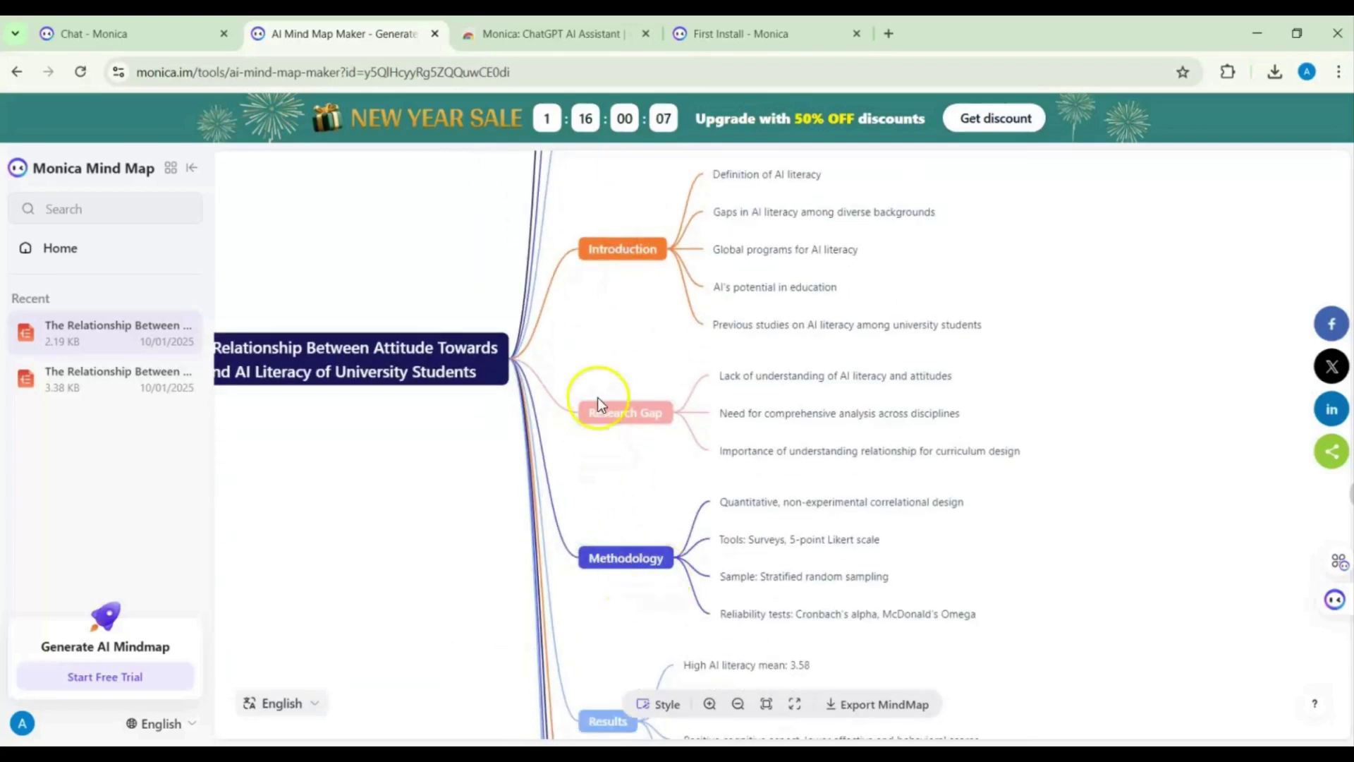
drag(620, 604, 561, 289)
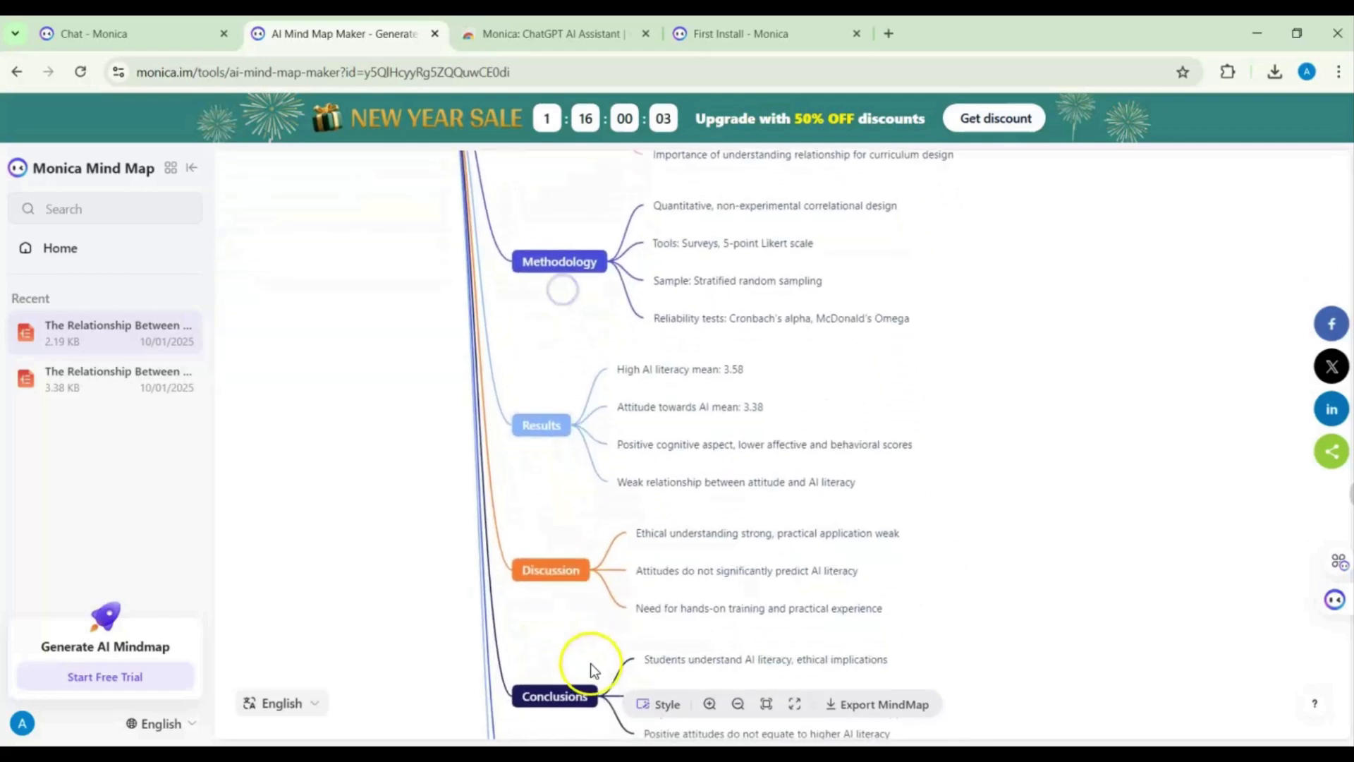
drag(590, 663, 654, 386)
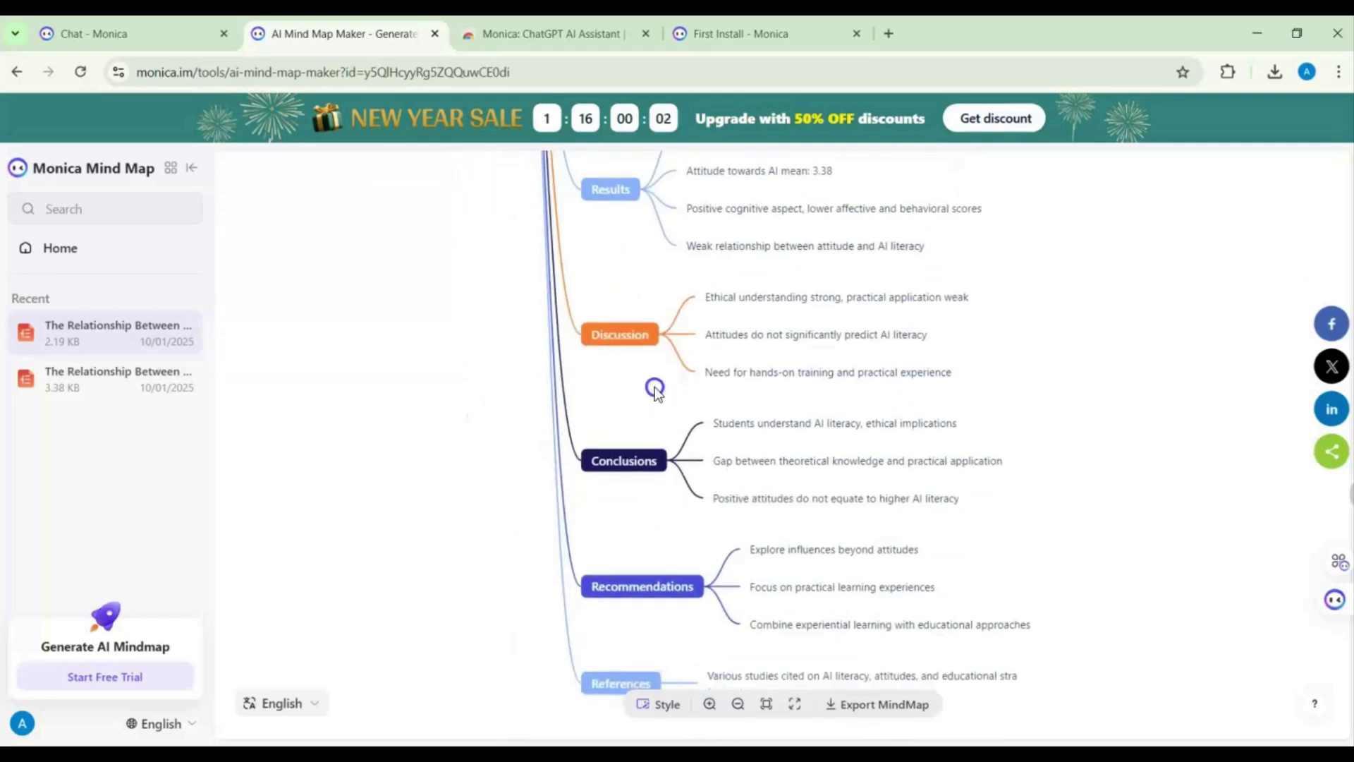
Step: Insert a sibling node after "Positive attitudes do not equate to higher AI literacy" in the Conclusions branch
click(772, 503)
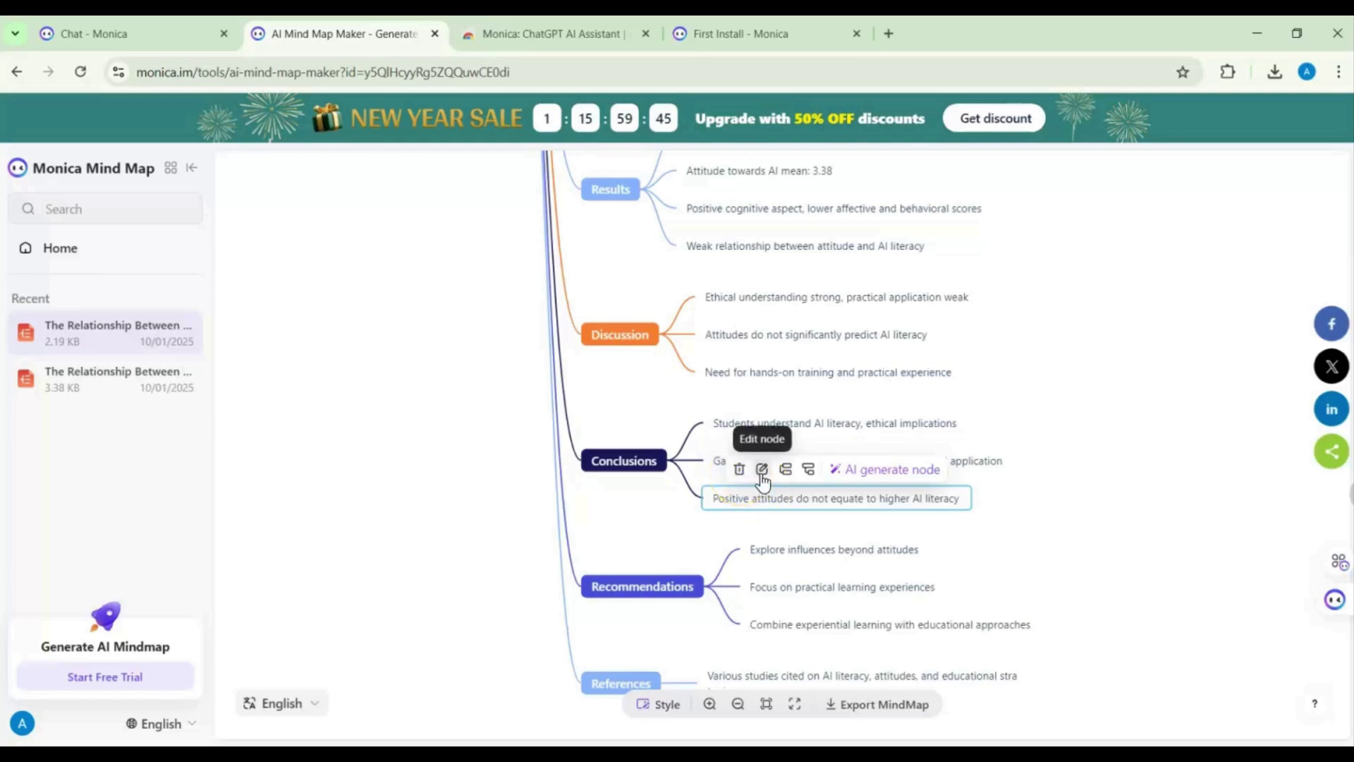
click(774, 474)
click(791, 477)
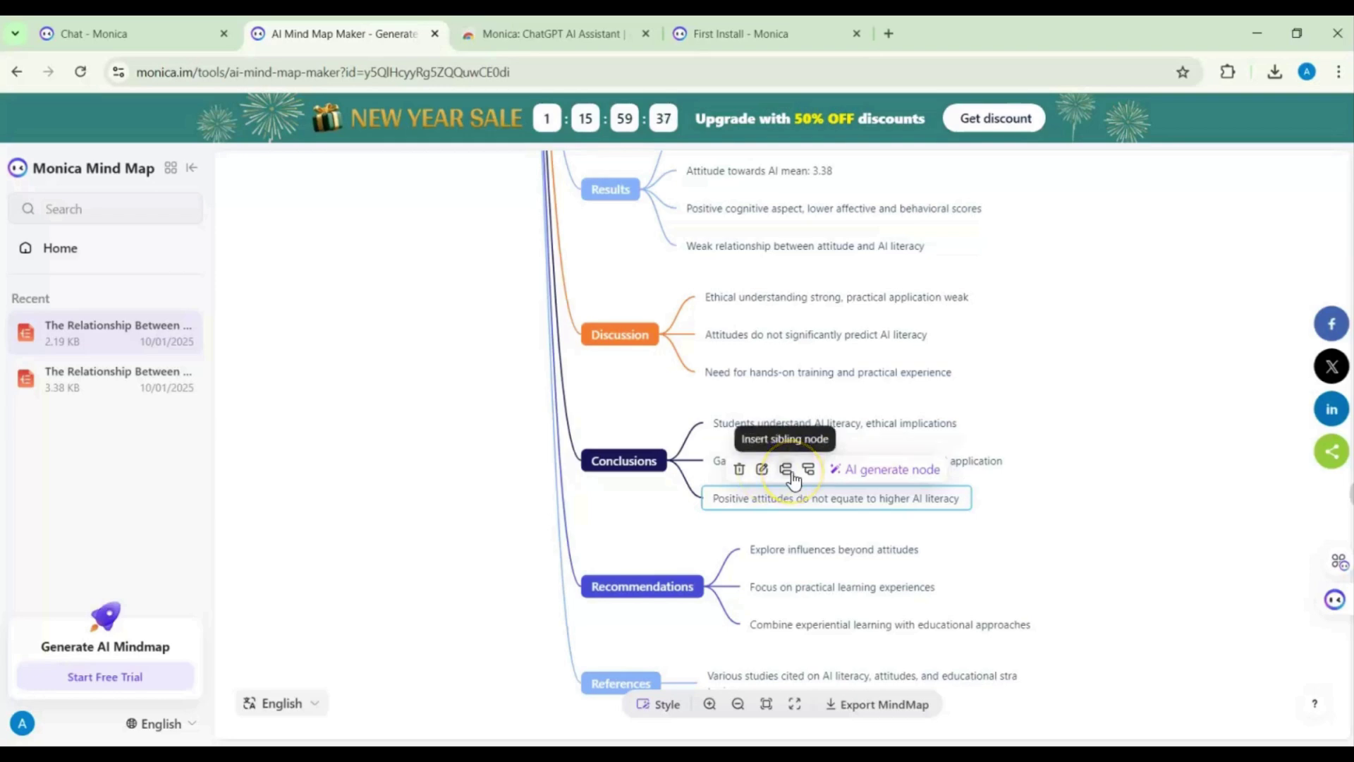
click(792, 478)
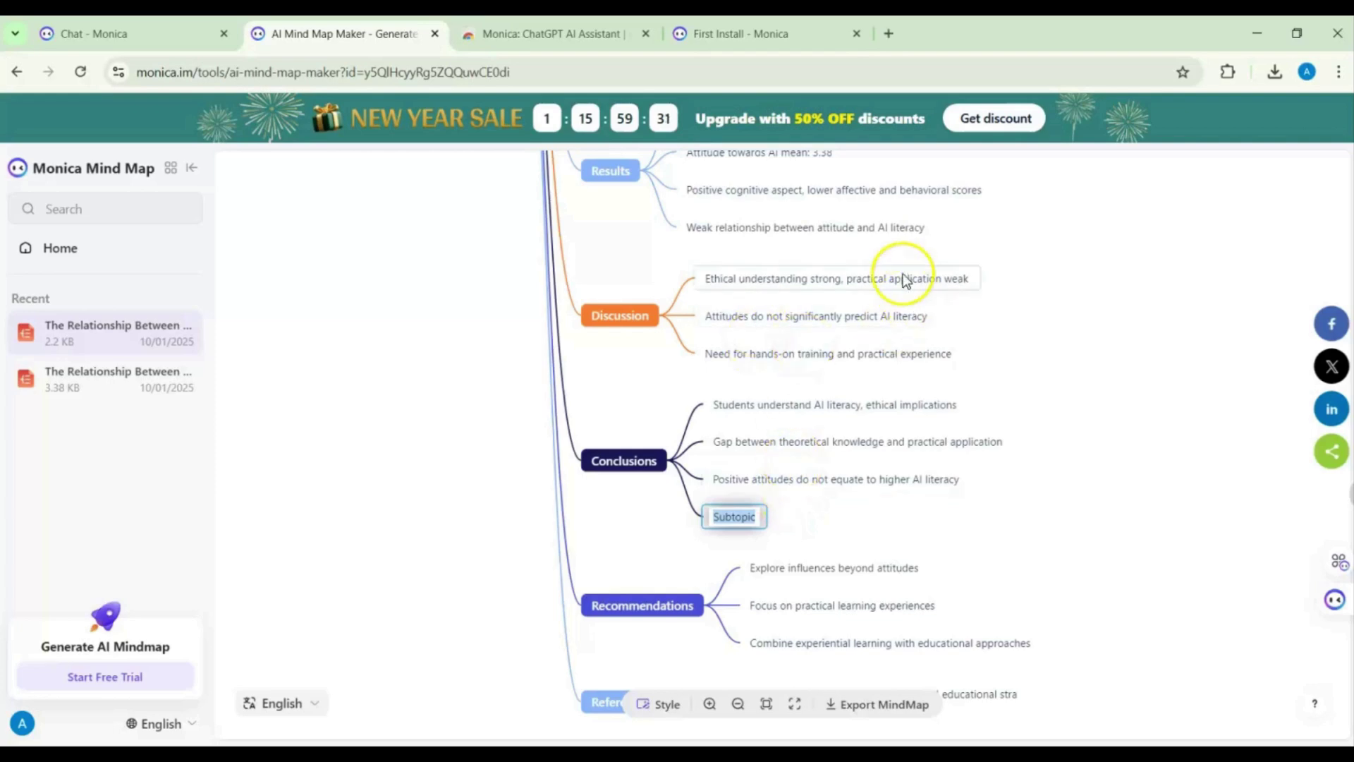
Step: Look over the context options of the new Subtopic node under Conclusions and delete that node
right_click(745, 525)
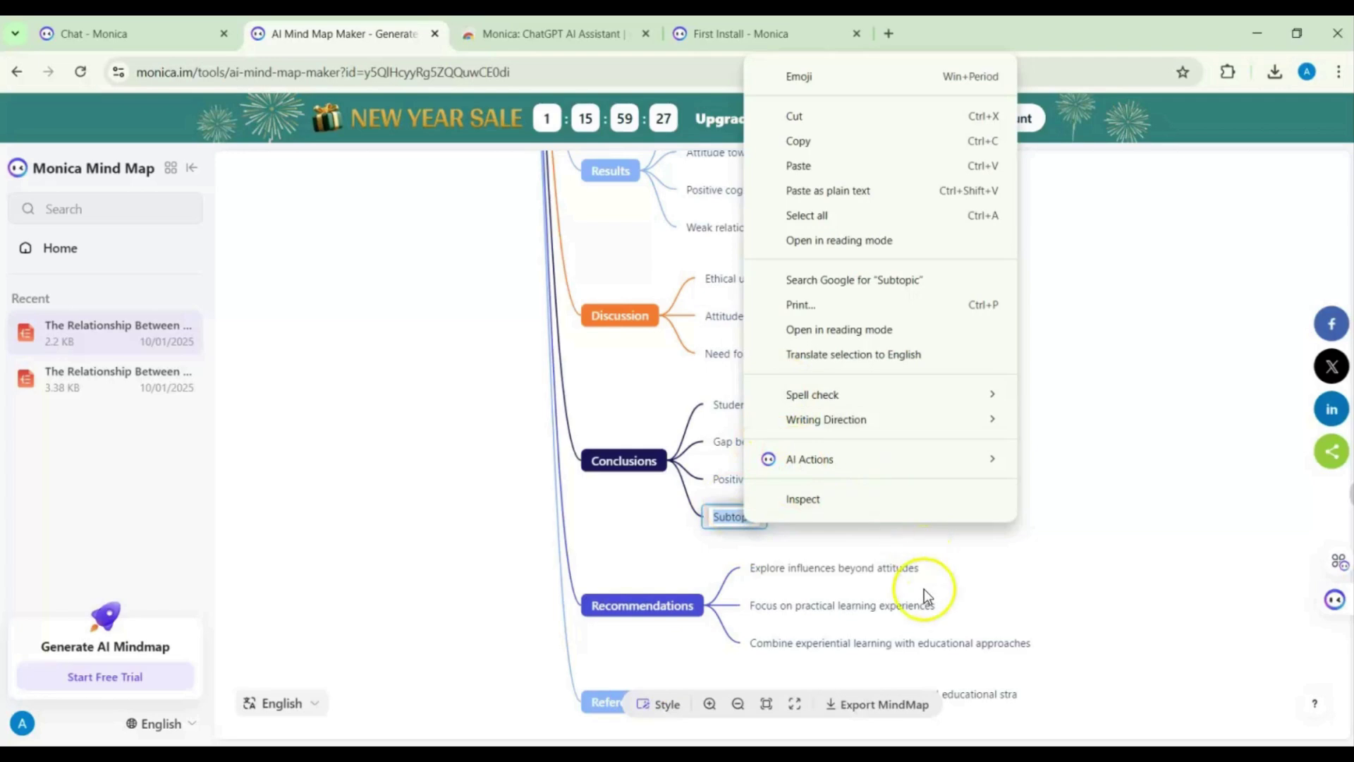
click(877, 545)
right_click(742, 516)
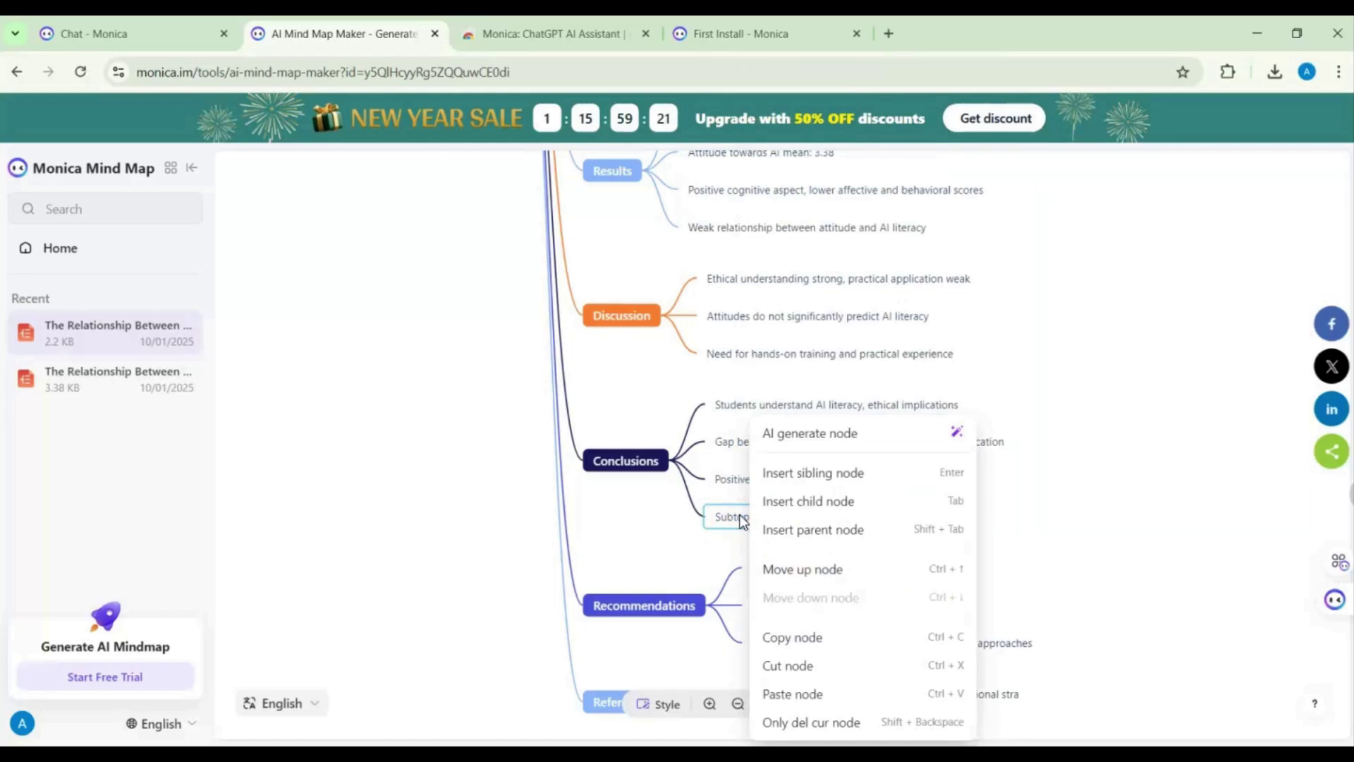
click(662, 557)
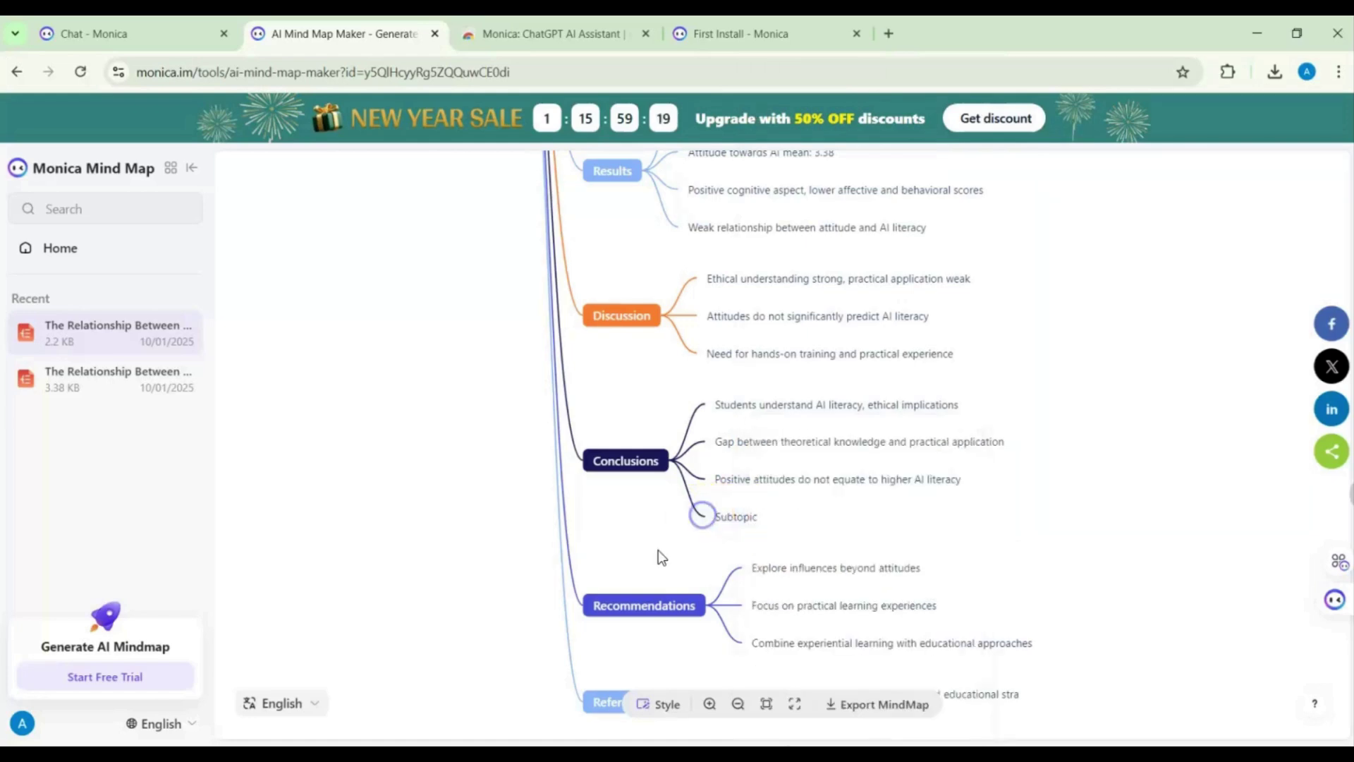
click(729, 515)
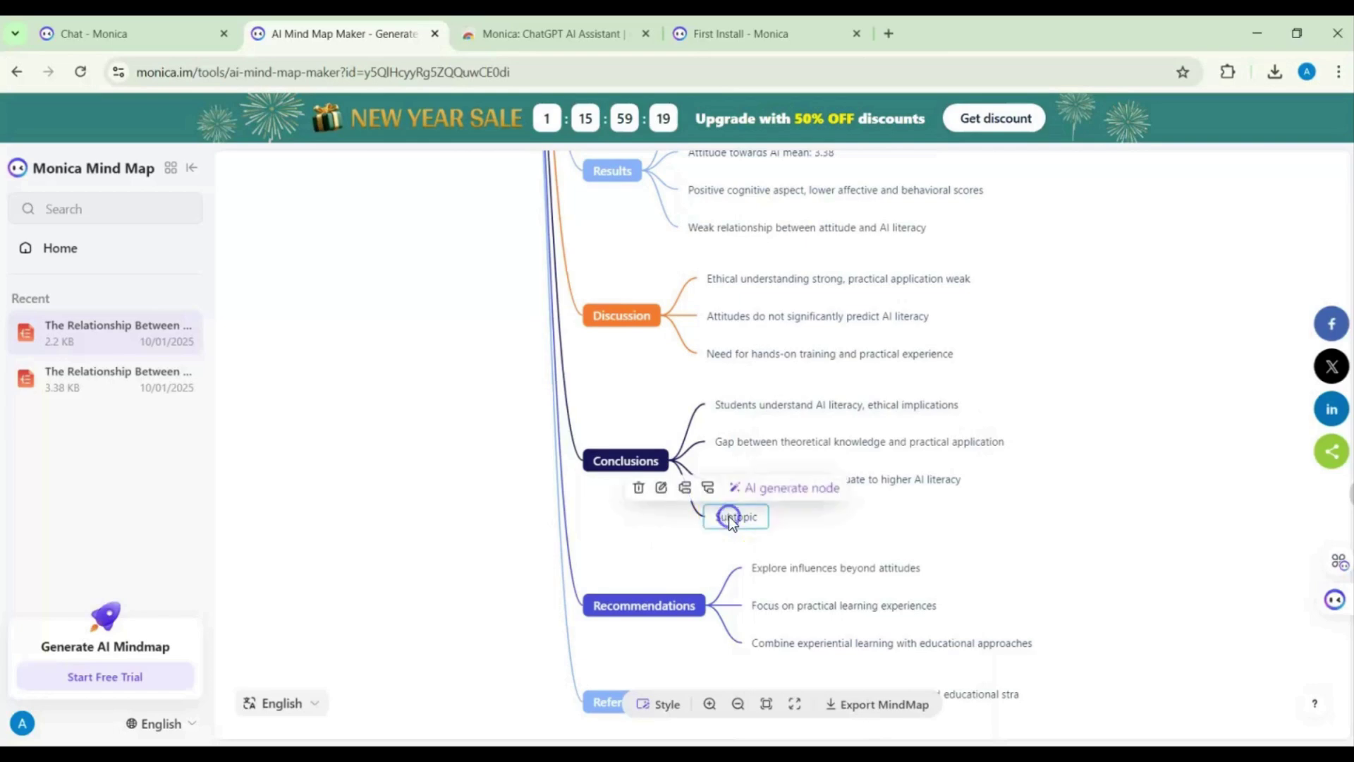
click(639, 491)
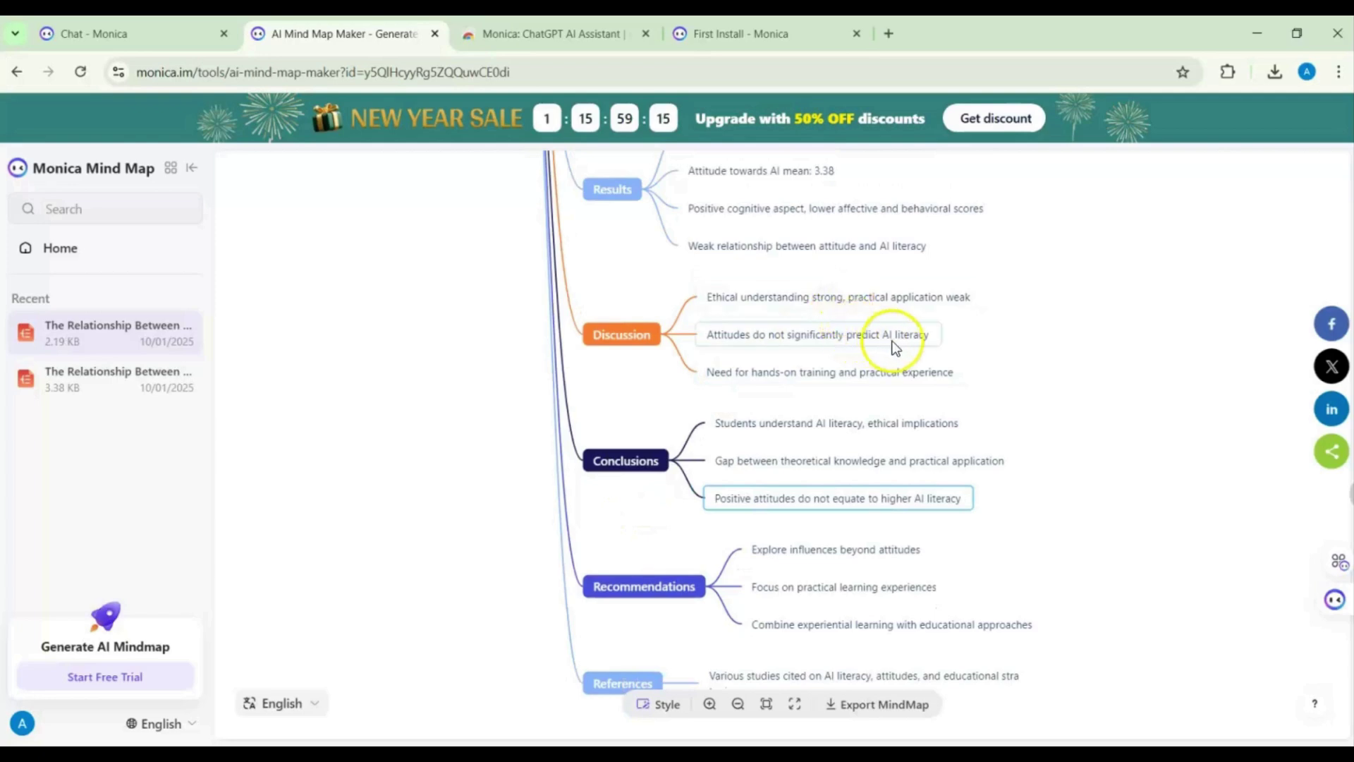
Step: Insert a child node under Discussion's "Ethical understanding strong, practical application weak" and AI-generate nodes for Conclusions' "Students understand AI literacy, ethical implications"
click(874, 298)
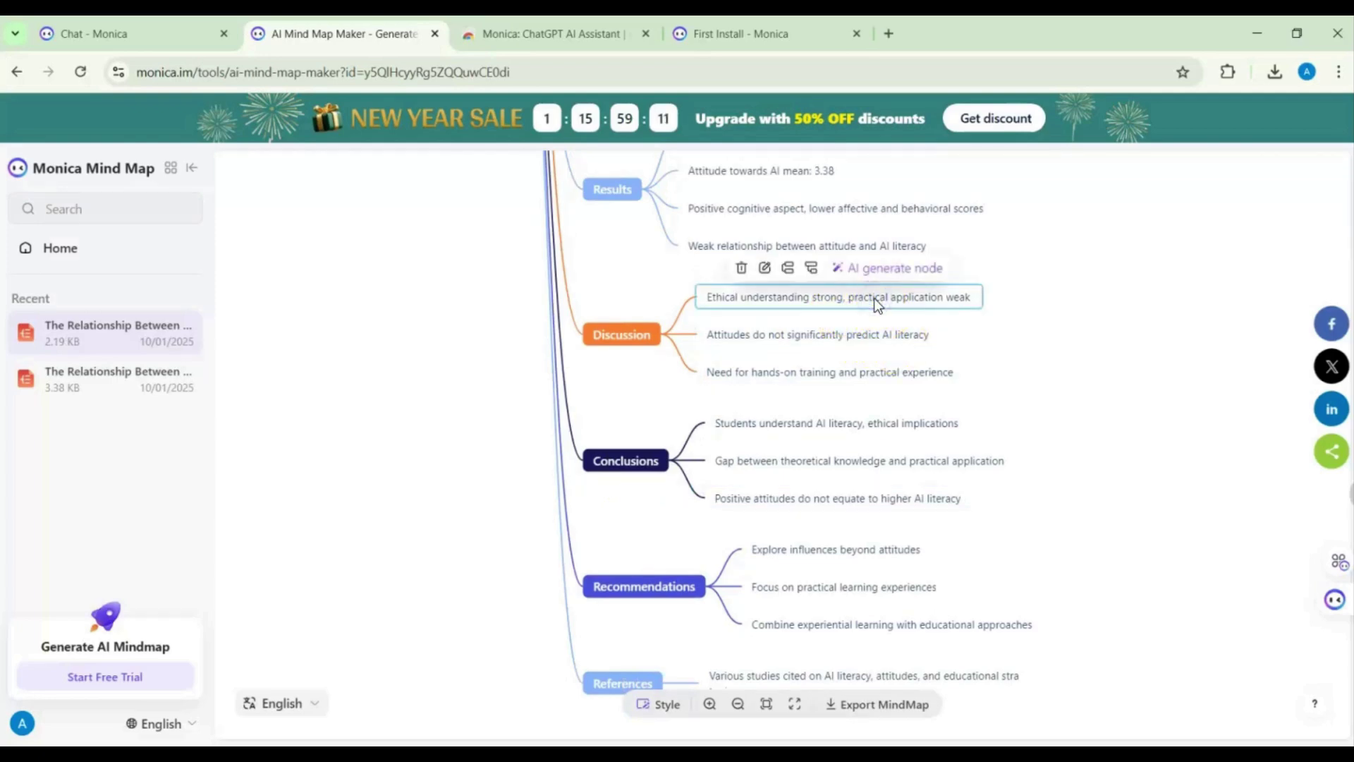
click(811, 271)
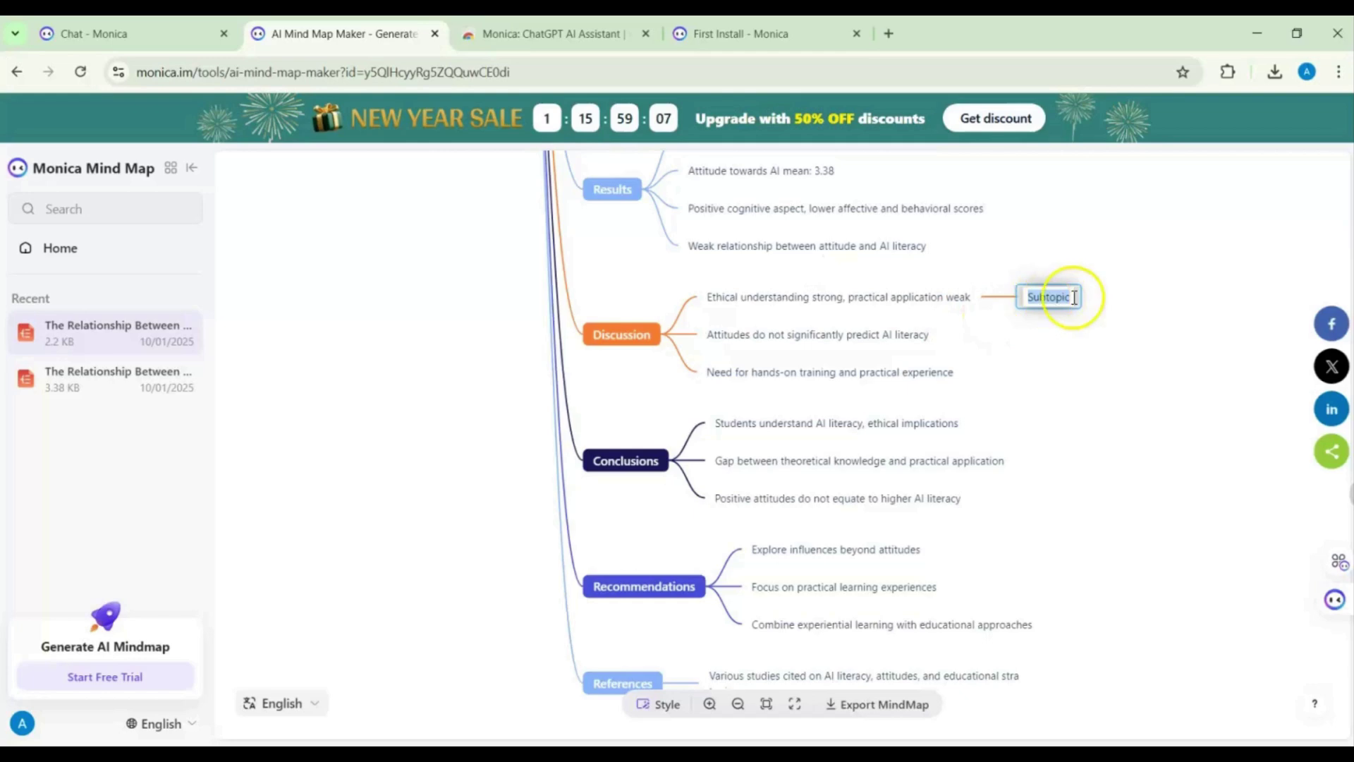
click(887, 429)
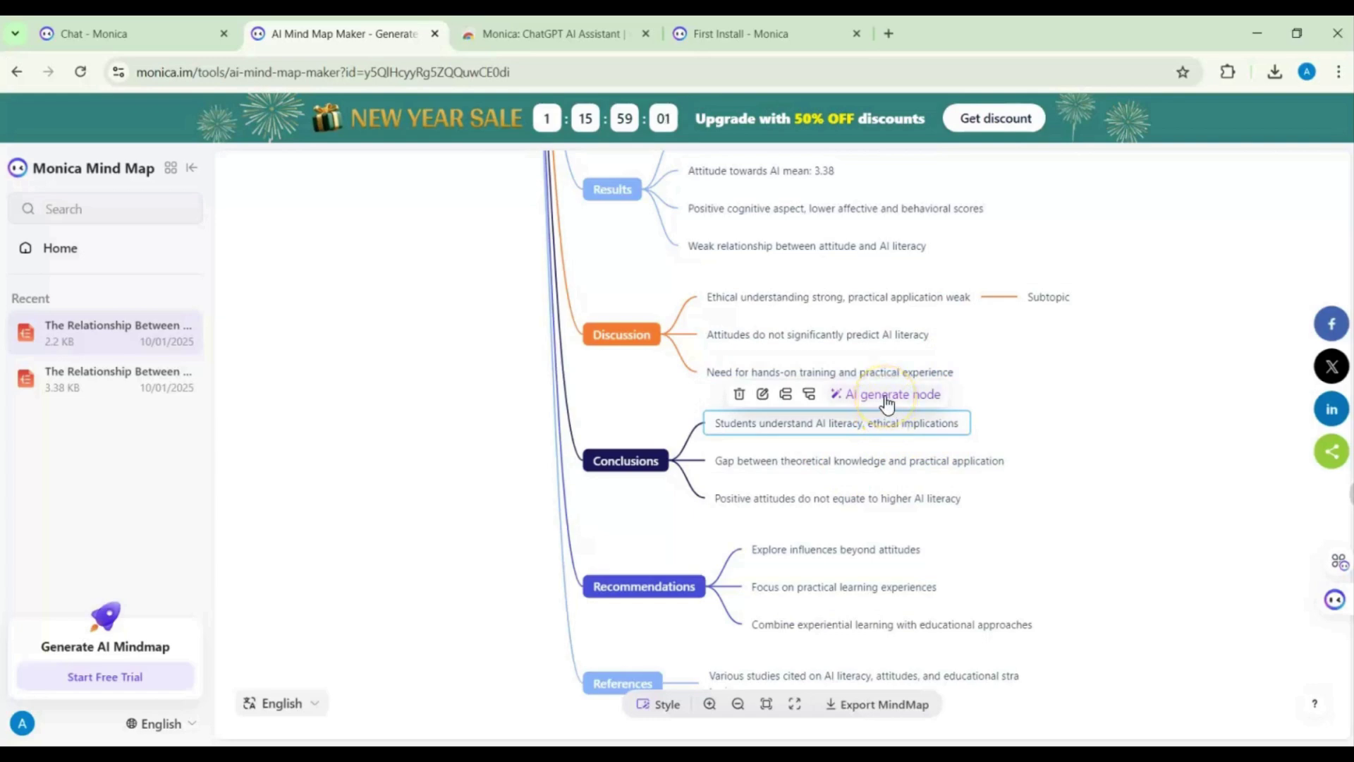
click(887, 399)
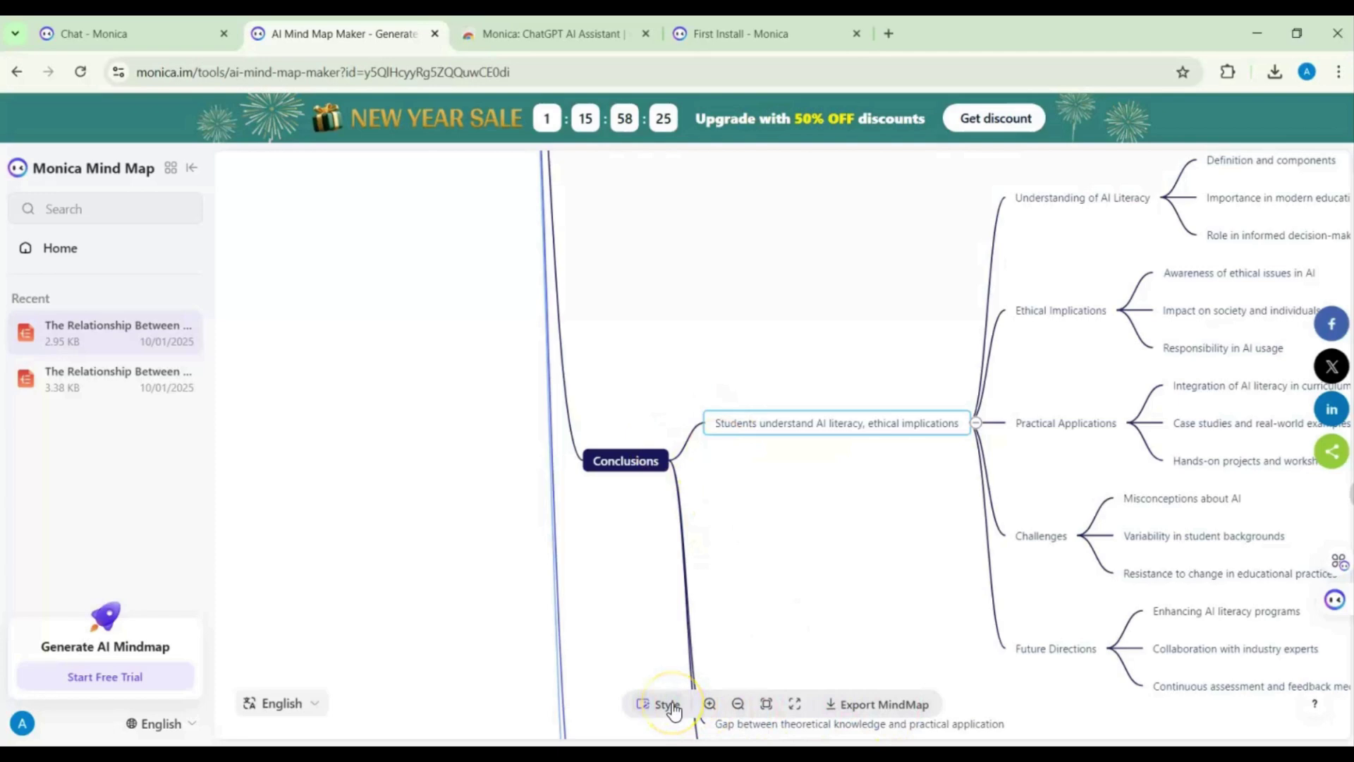
Step: Change the mind map's skeleton style to Logical Structure (Left)
click(738, 704)
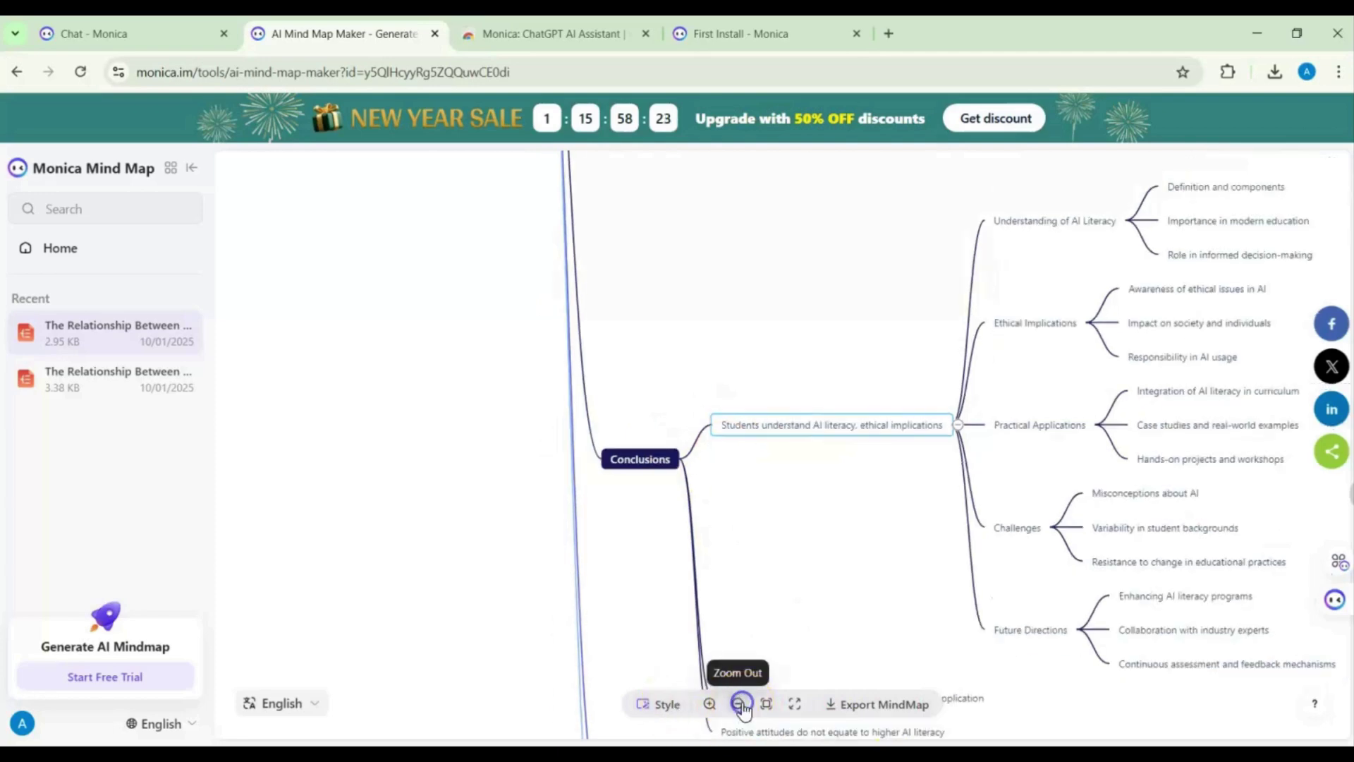
click(738, 704)
click(740, 704)
click(741, 703)
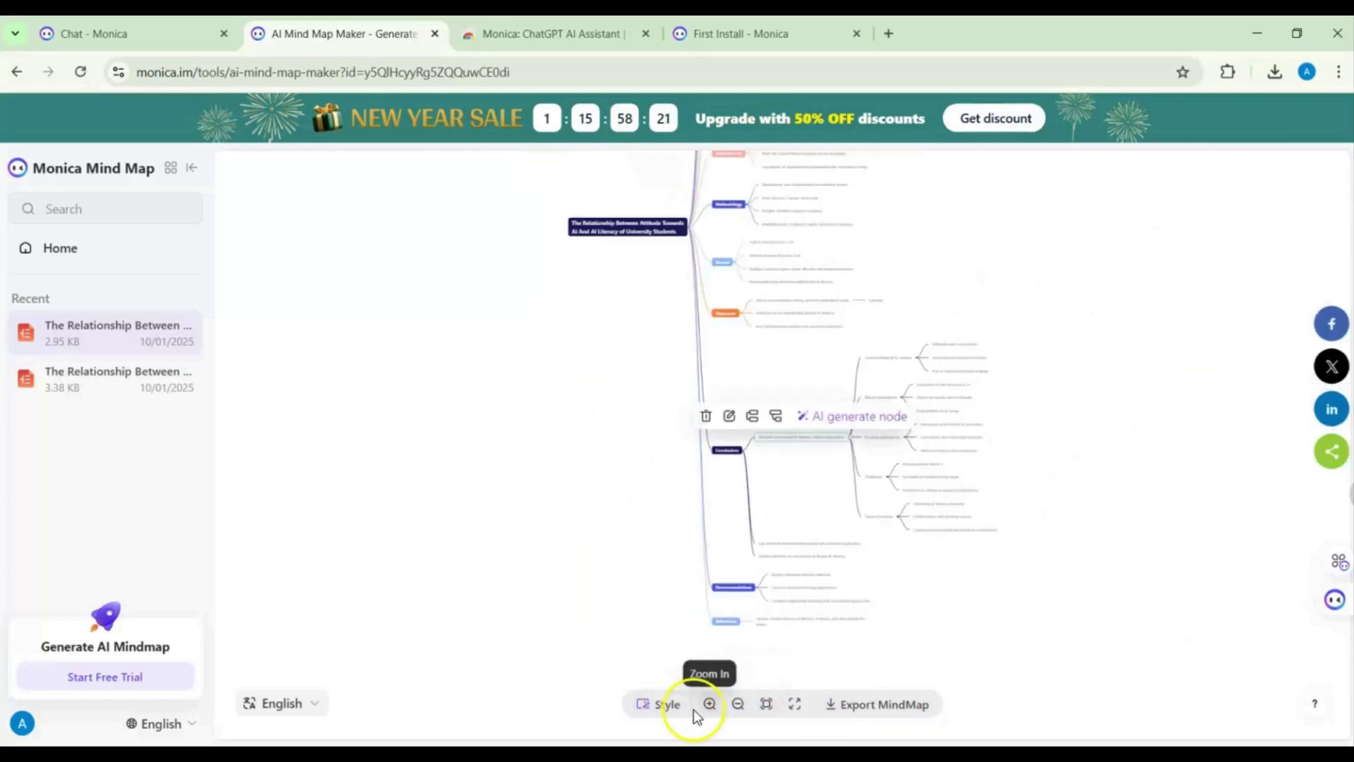
click(673, 705)
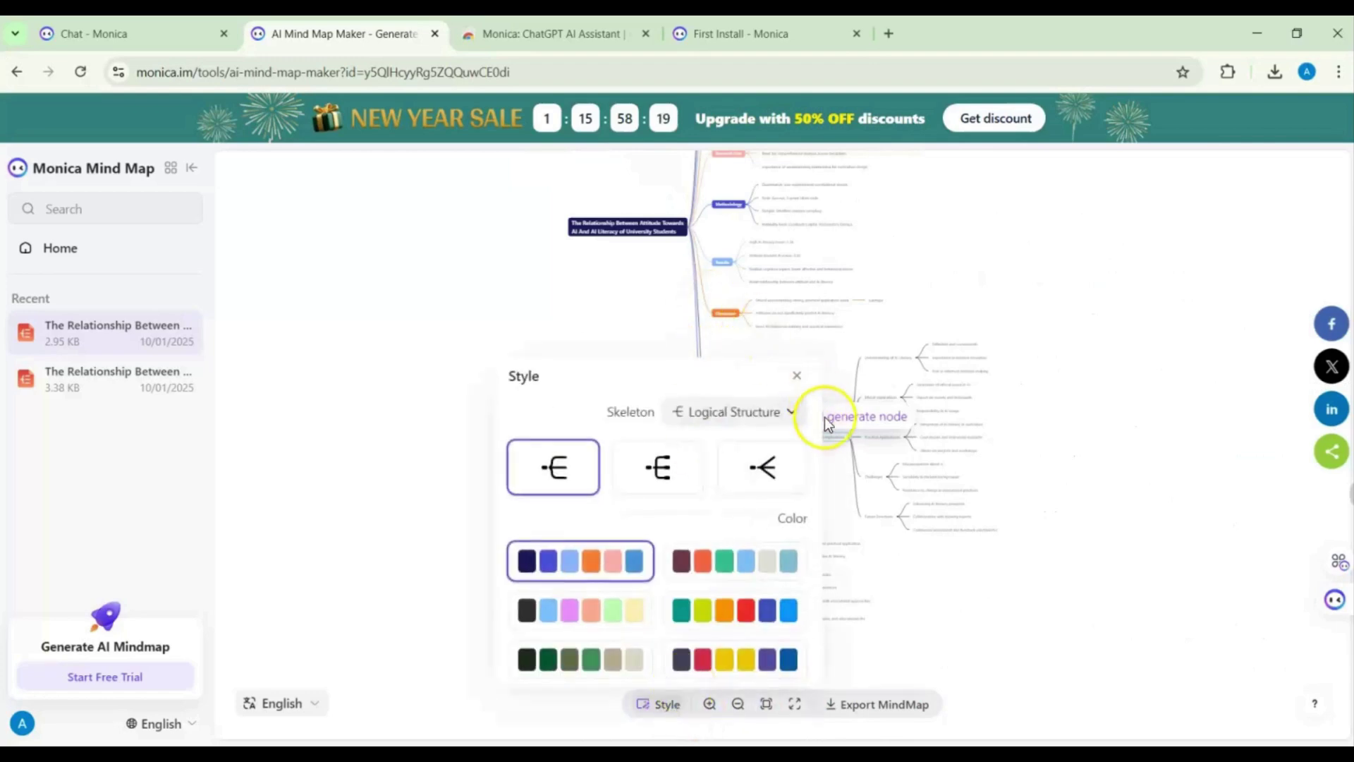
click(788, 416)
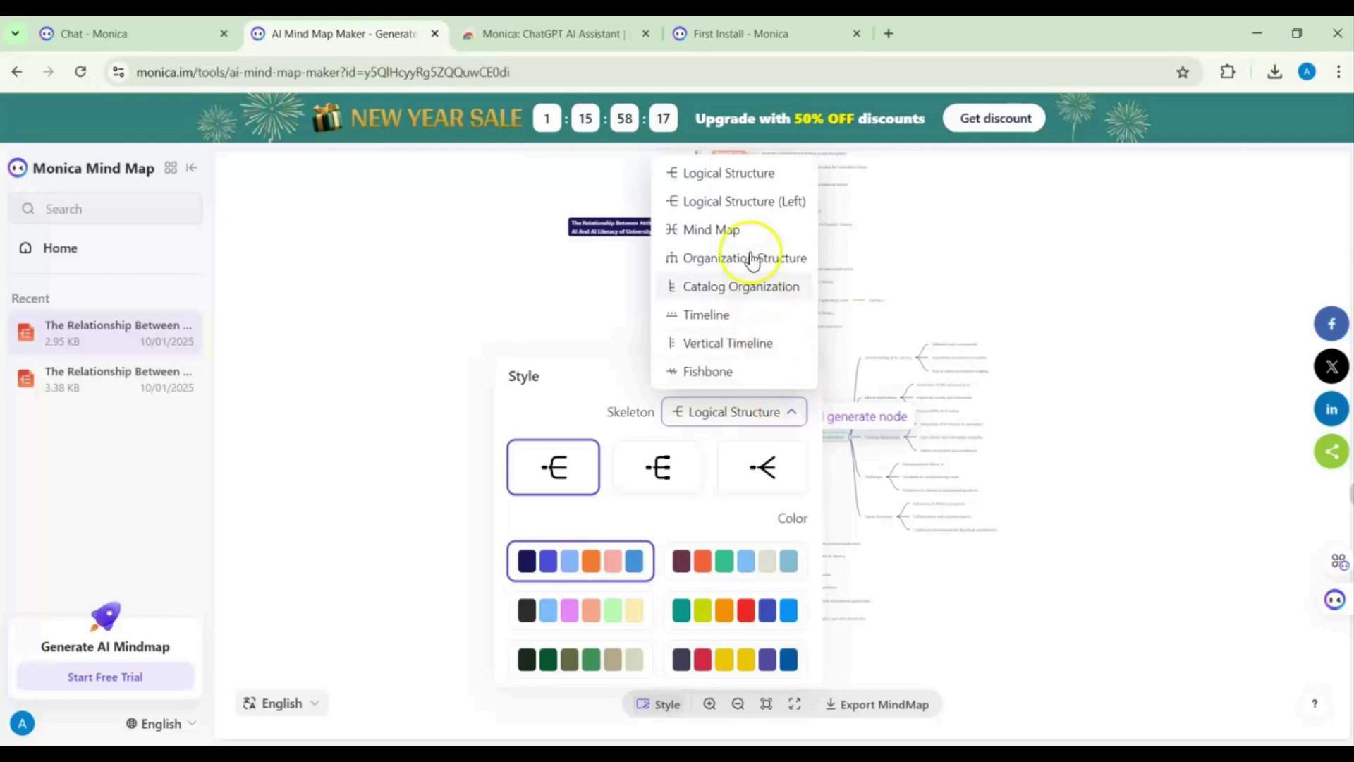
click(740, 201)
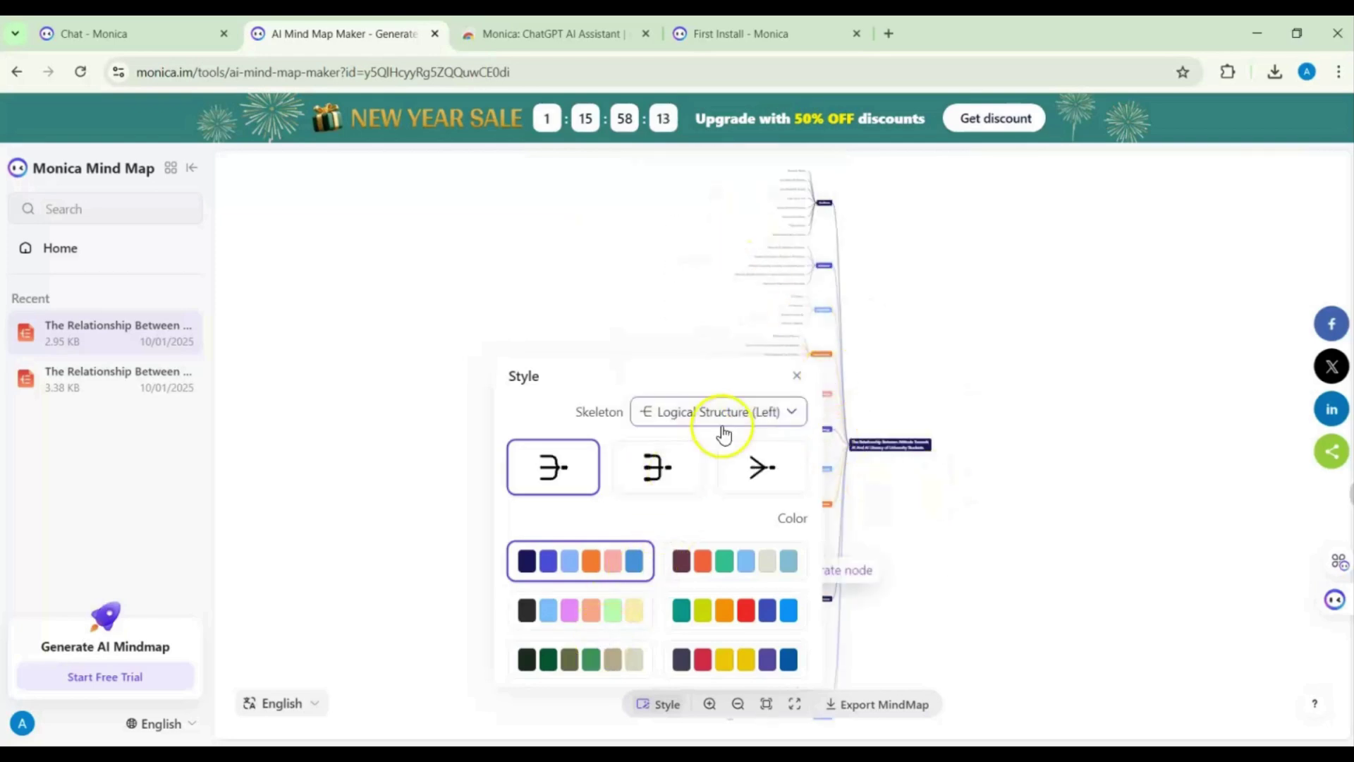
Step: Set the skeleton style to Mind Map and examine the AI-generated nodes in the Conclusions branch
click(756, 410)
click(683, 228)
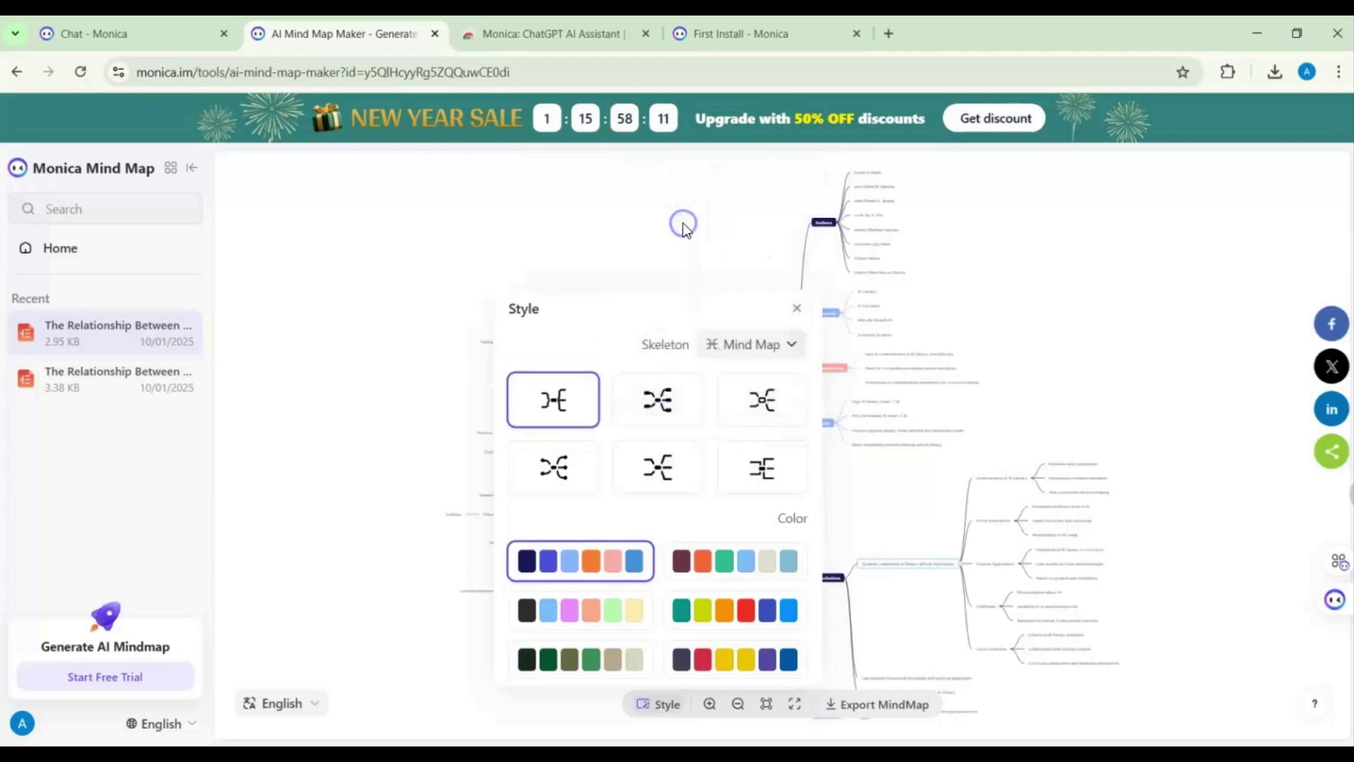
click(1070, 331)
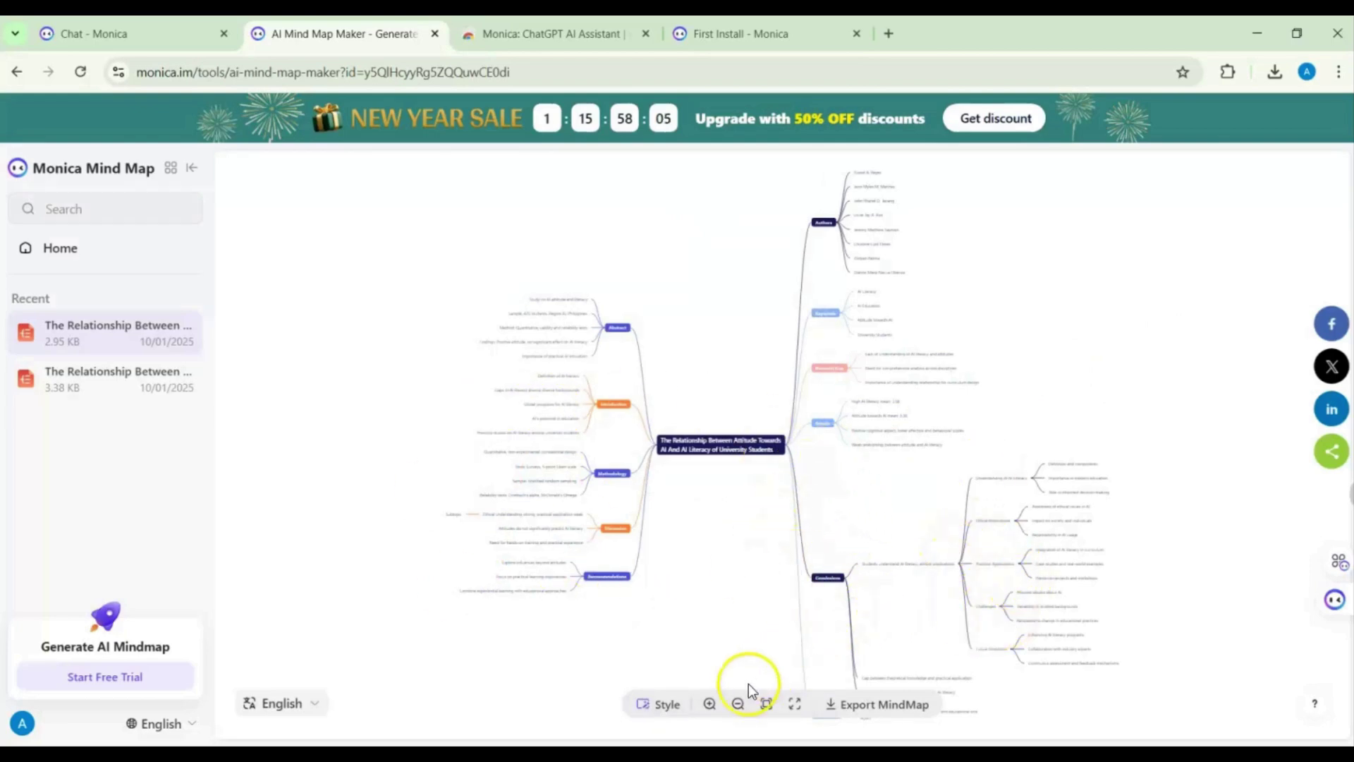
click(716, 707)
click(713, 703)
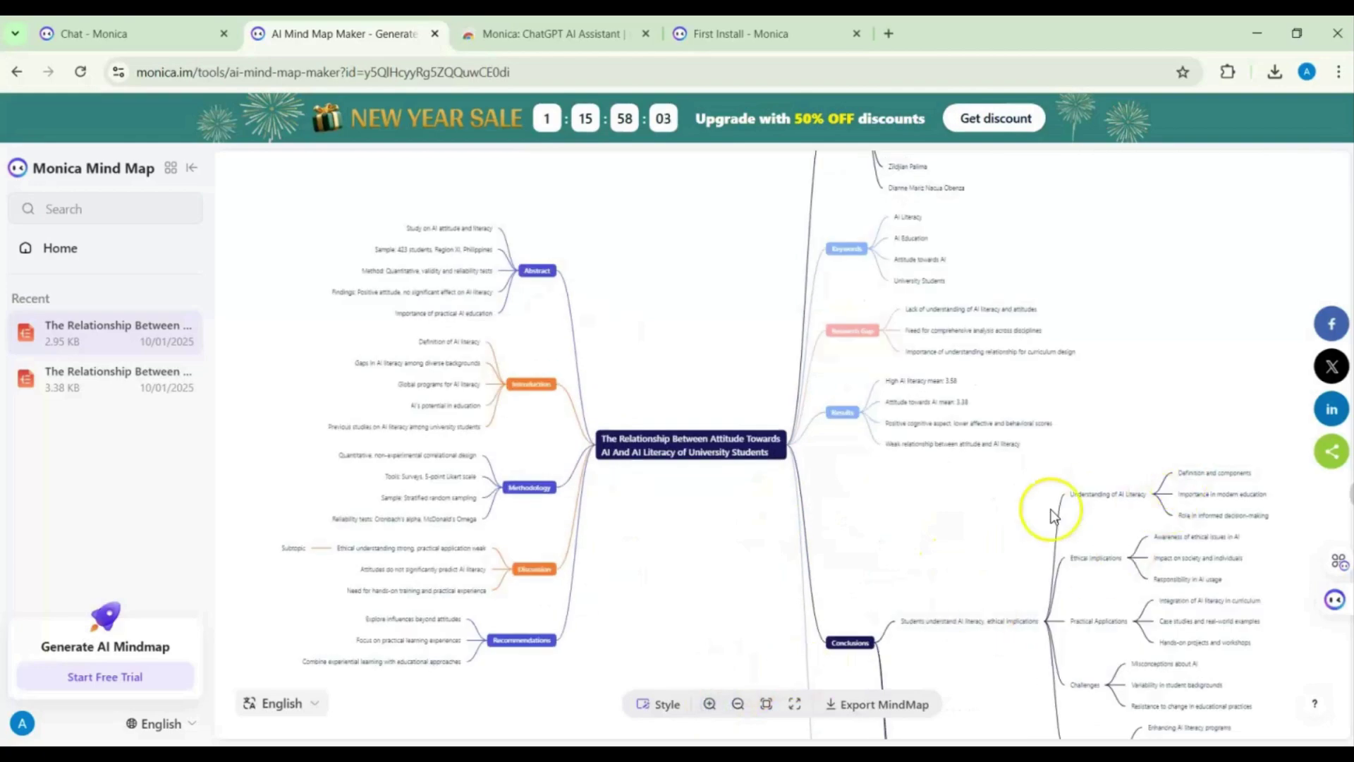
drag(1049, 507, 776, 402)
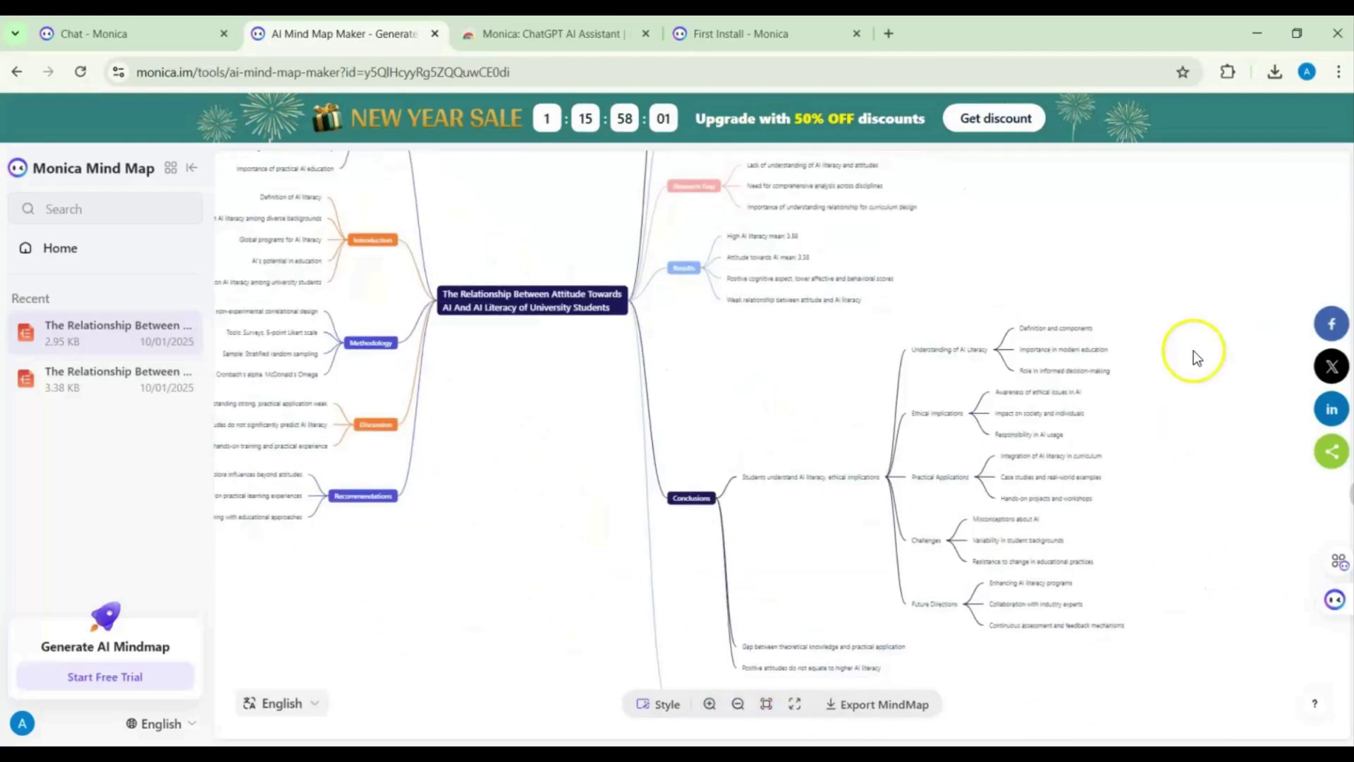
Step: Apply the teal, lime, orange, red and blue color palette to the mind map and check the Conclusions branch
click(657, 704)
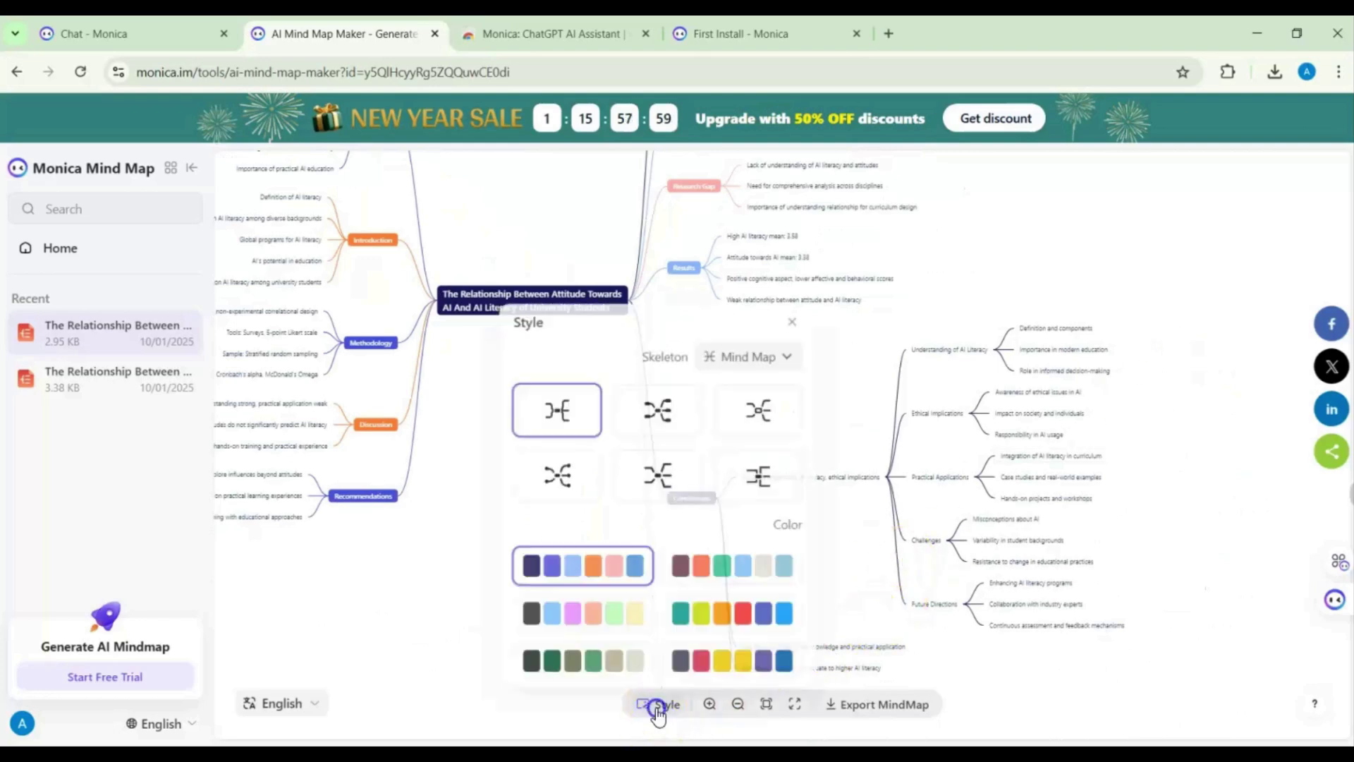
click(707, 617)
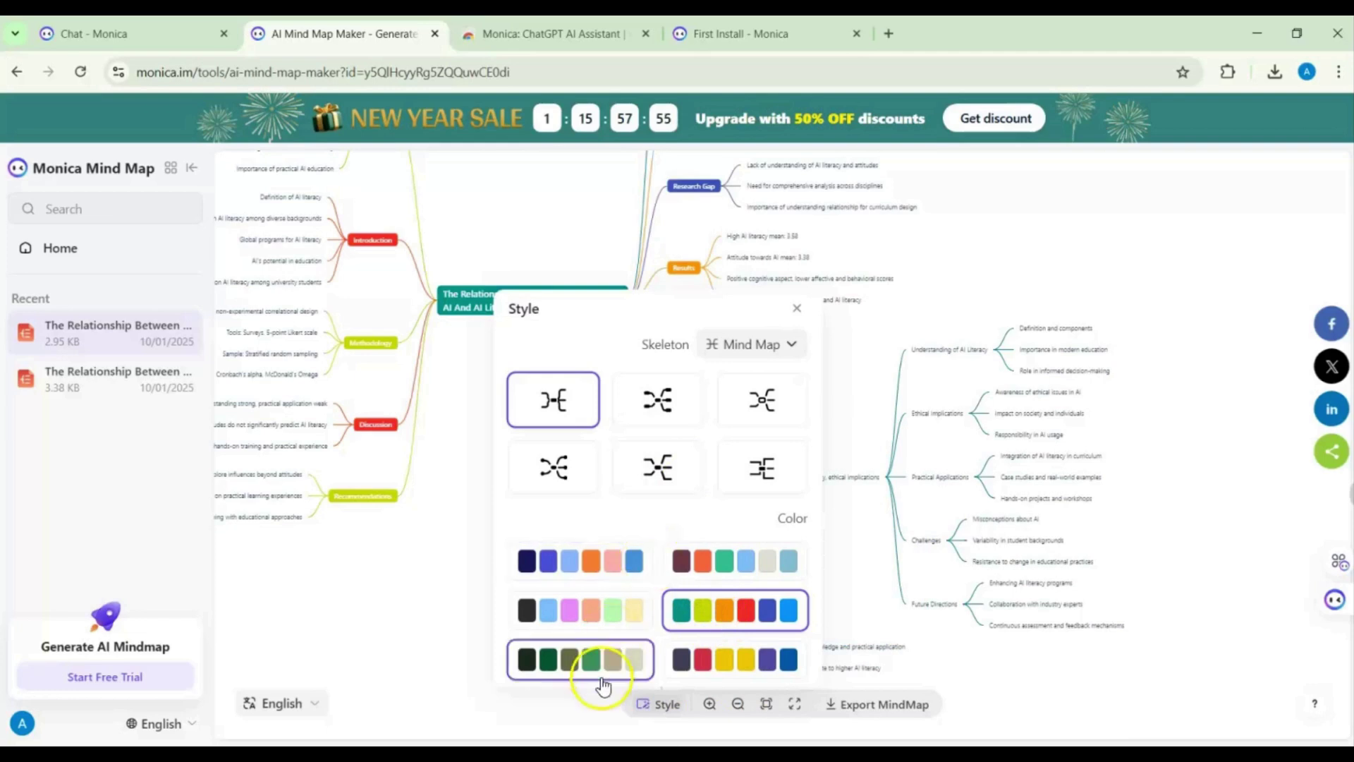
click(352, 567)
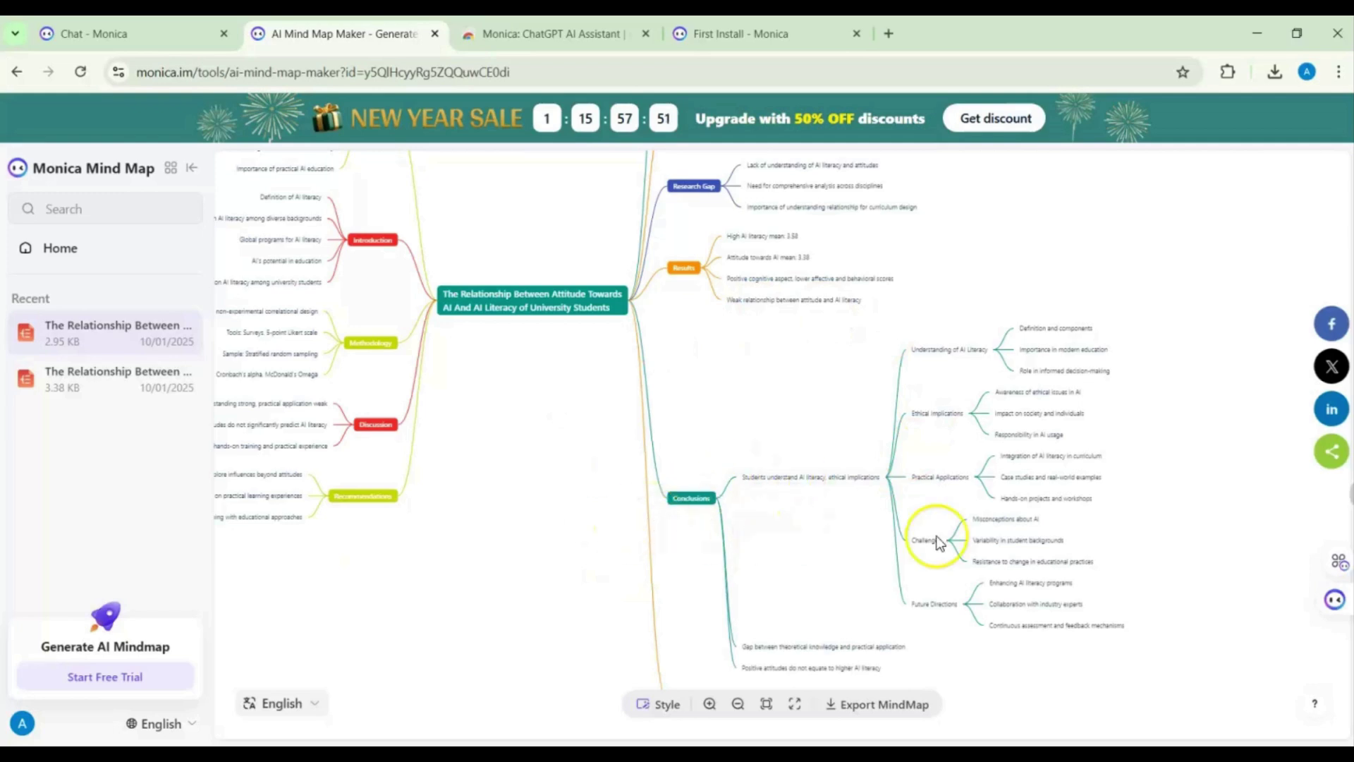
click(1026, 457)
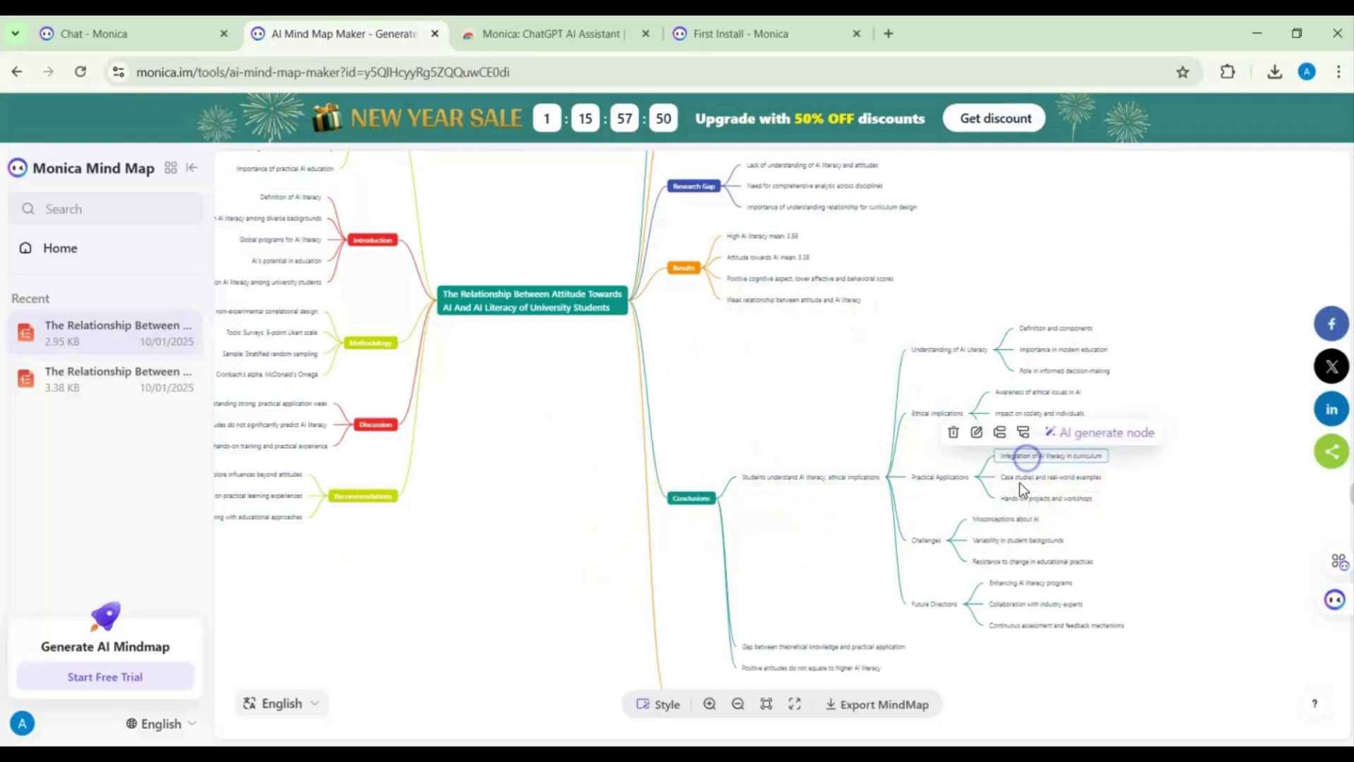
click(896, 482)
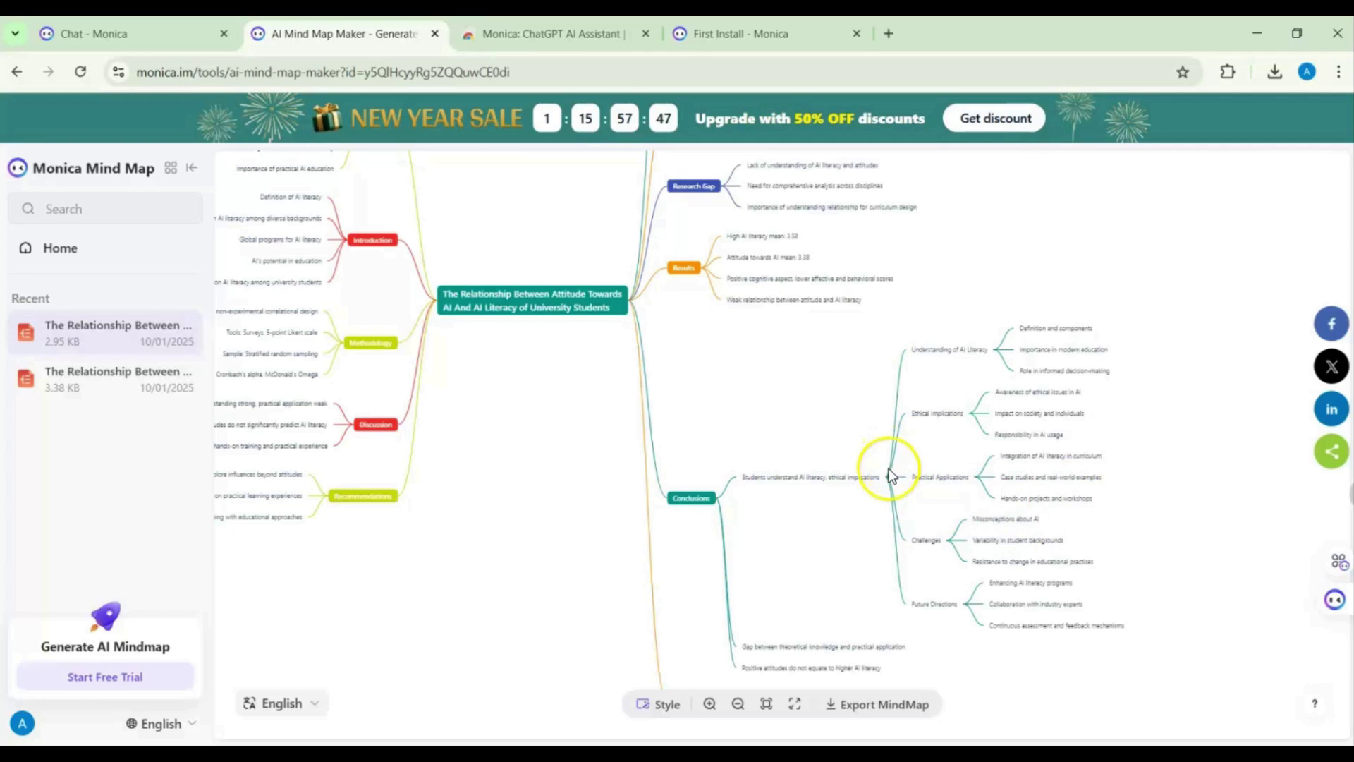
Step: Recolor the mind map with the maroon, orange-red, green and light blue palette
click(649, 704)
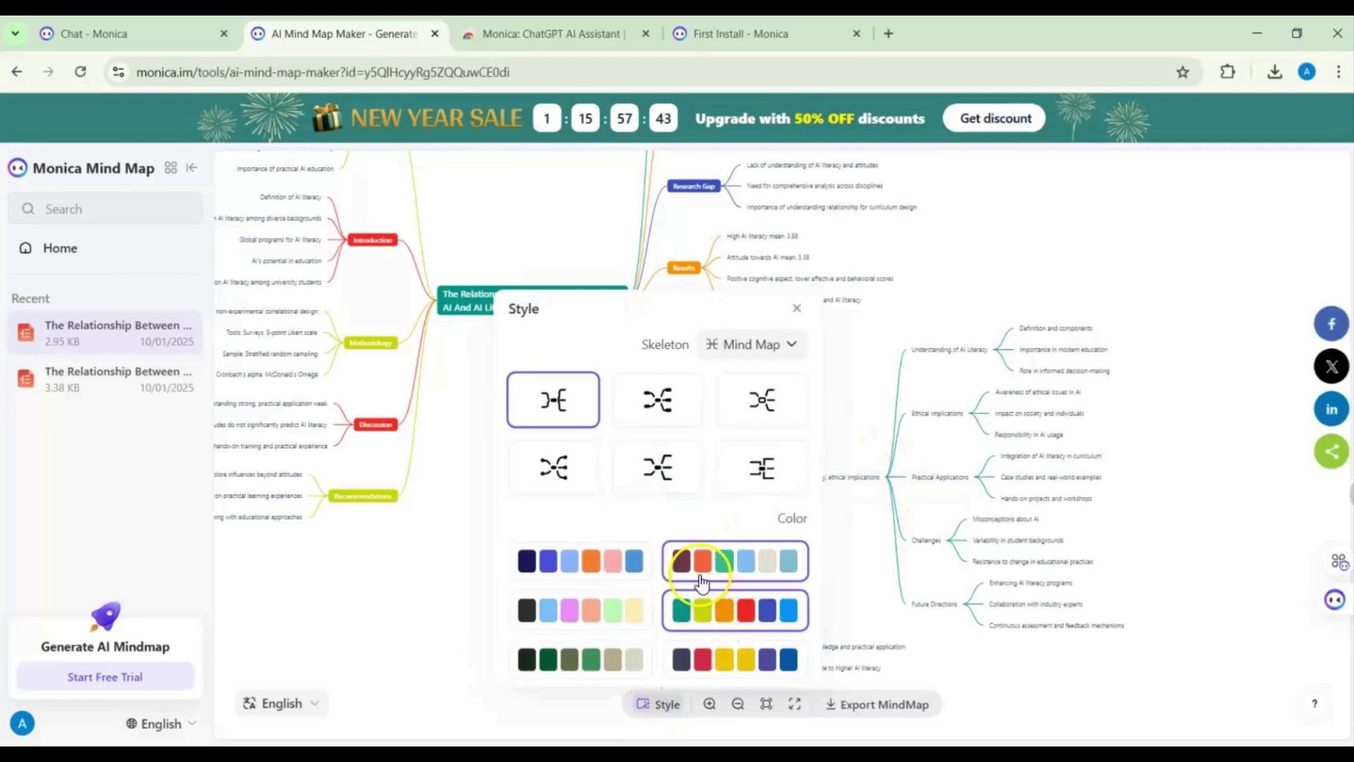
click(700, 582)
click(1057, 477)
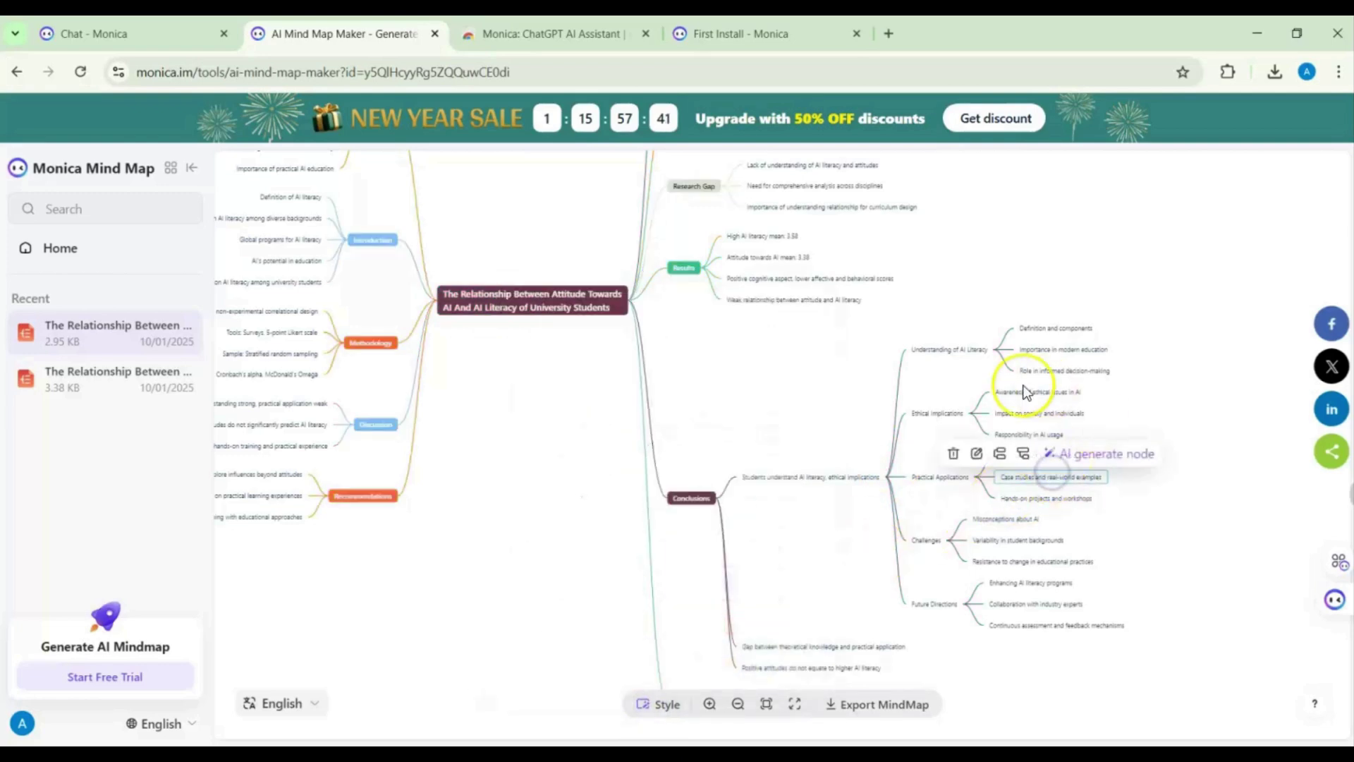
Step: Change the skeleton style to Fishbone and examine the Conclusions branch in the new layout
click(677, 702)
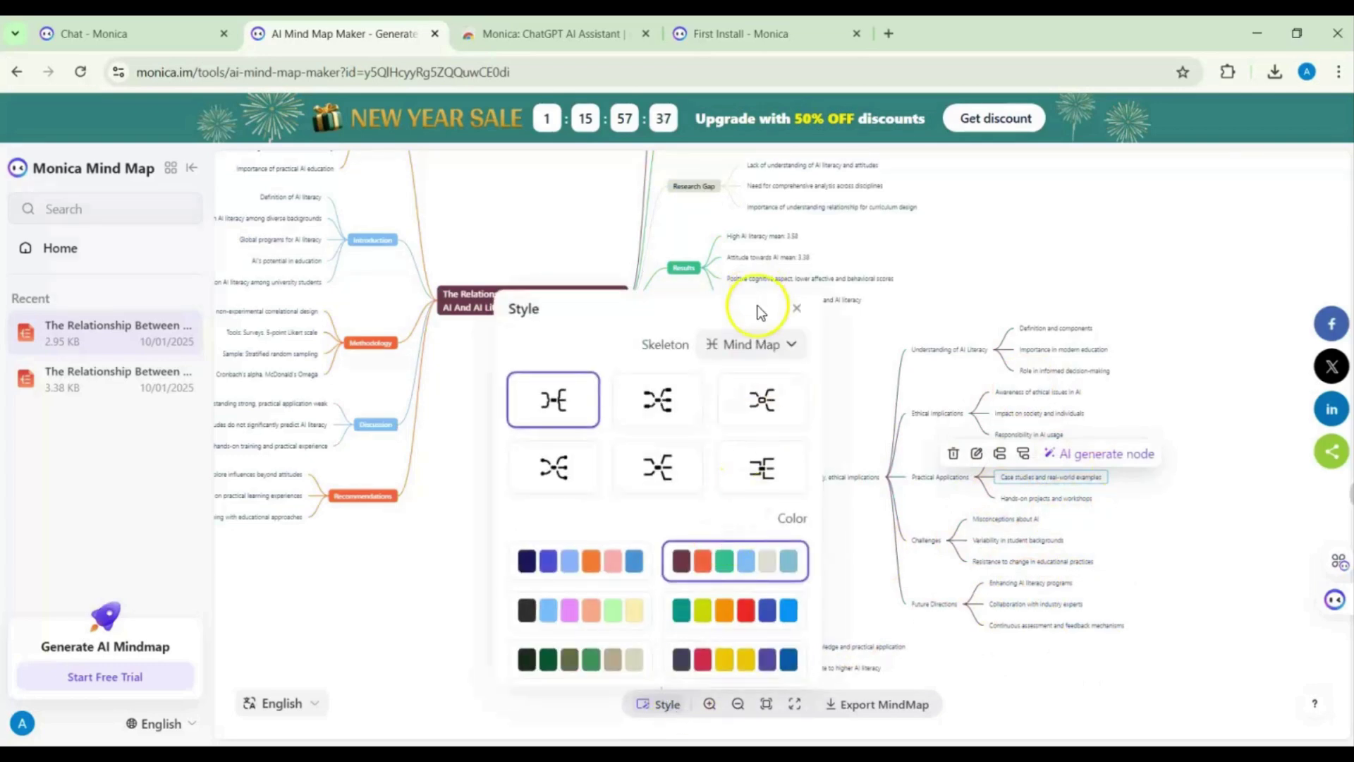
click(751, 345)
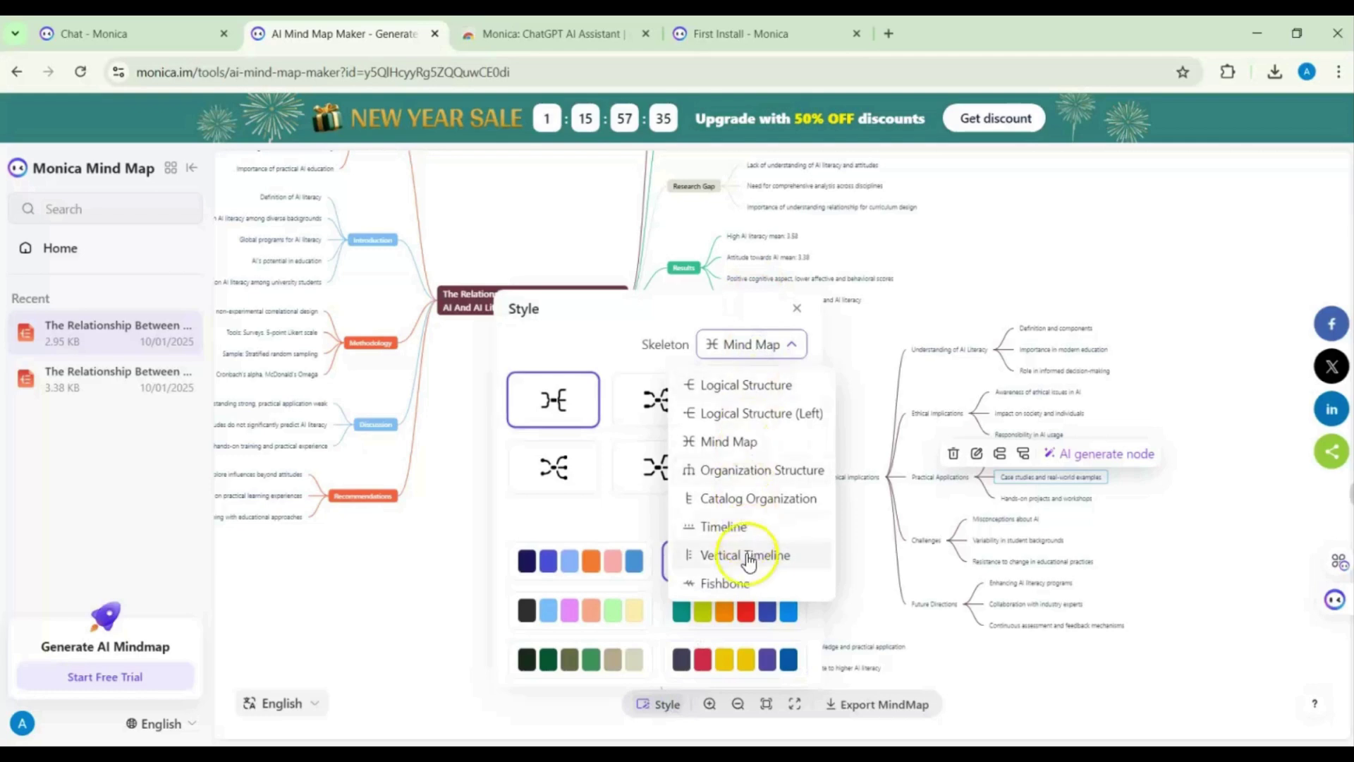
click(741, 583)
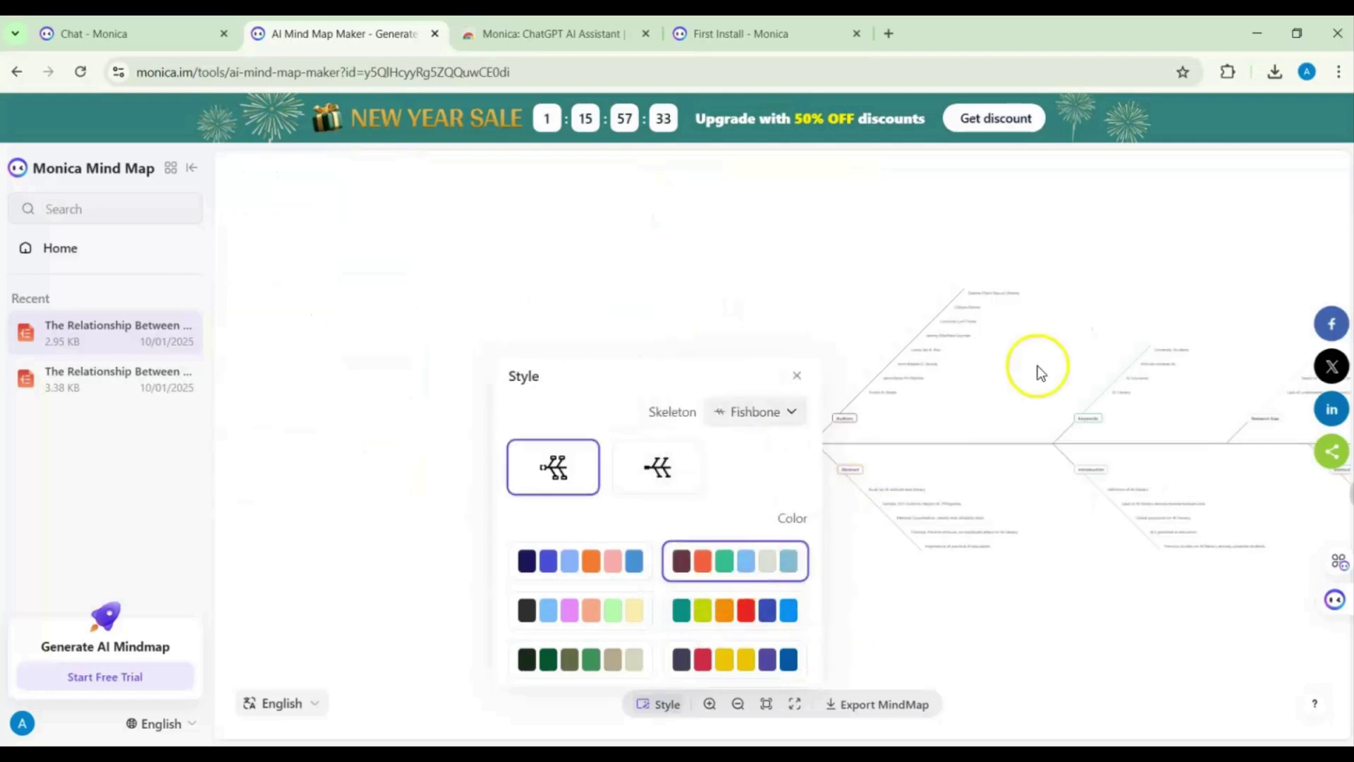
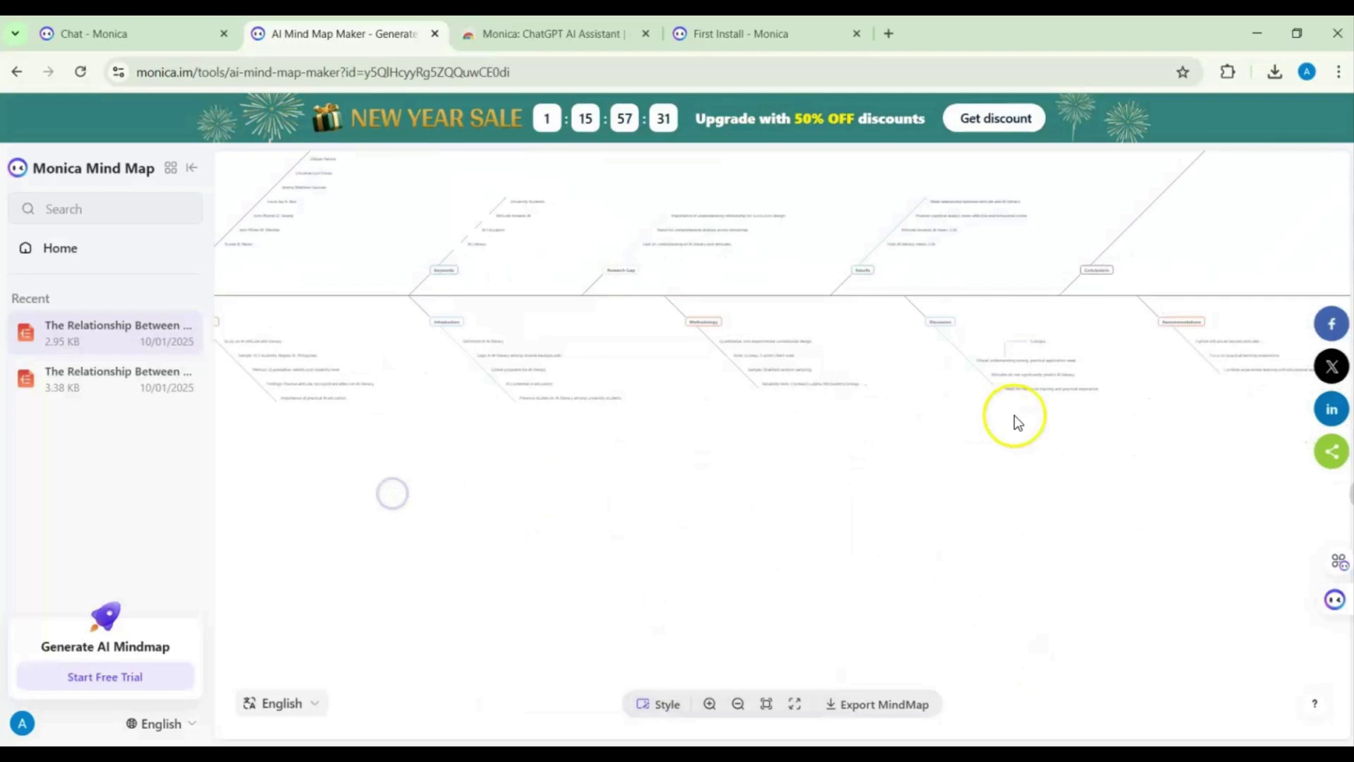
drag(786, 419, 643, 548)
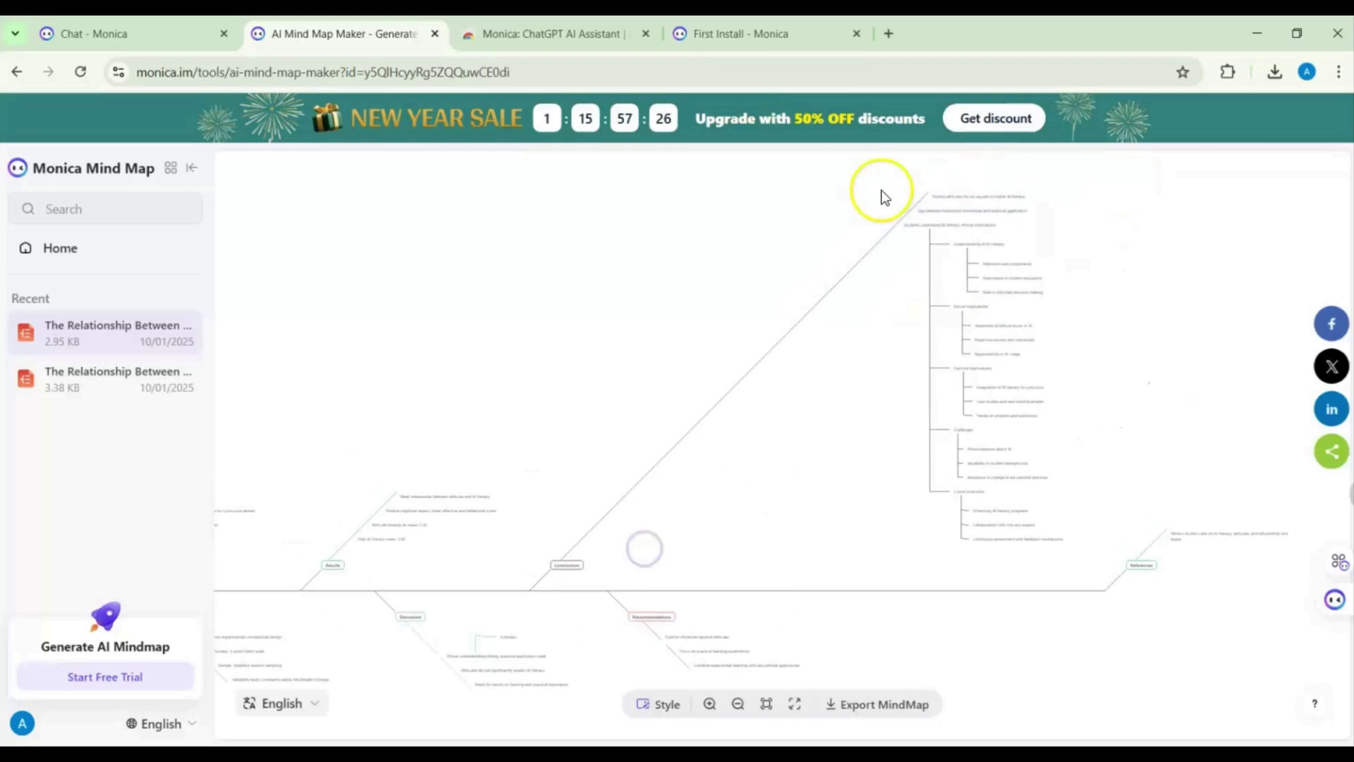
click(709, 703)
click(709, 704)
drag(776, 474, 825, 353)
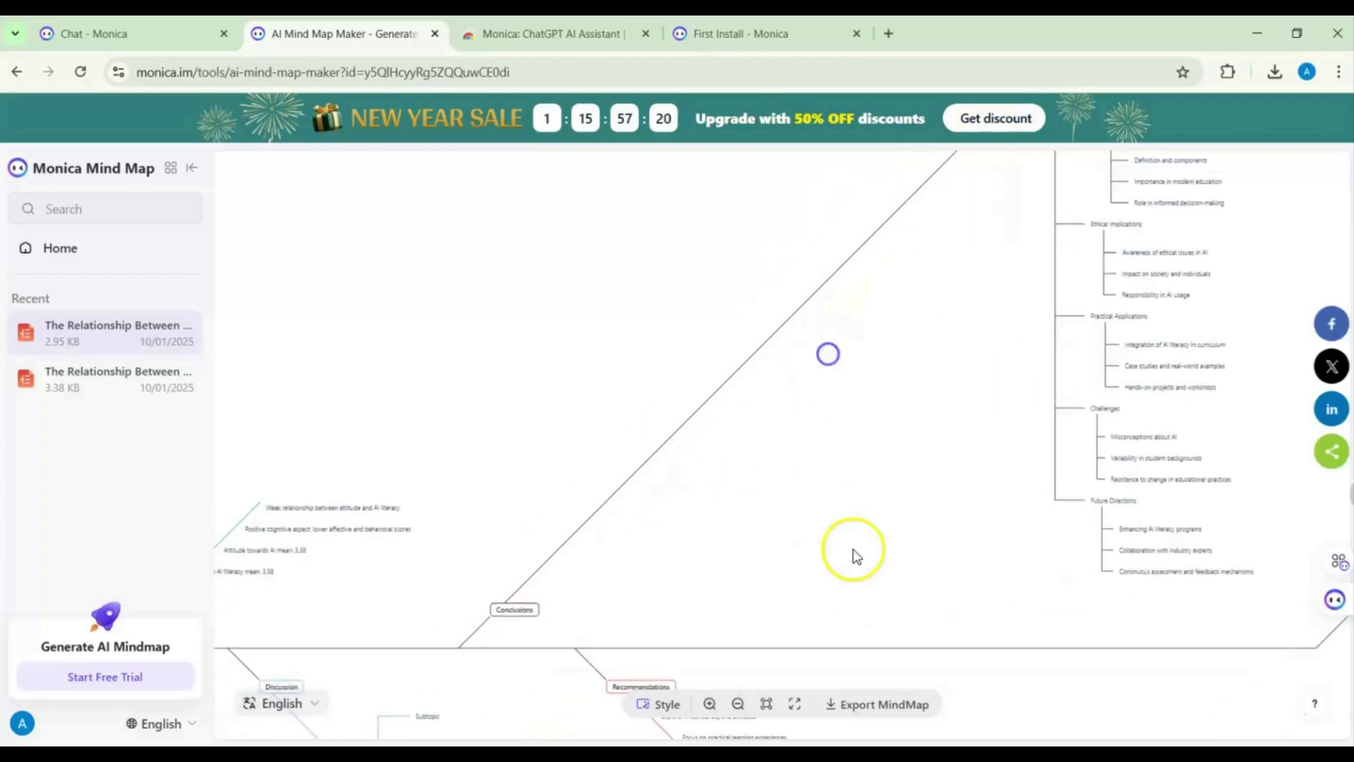
Step: Change the mind map's skeleton style from Fishbone to Mind Map and inspect the whole diagram in the new layout
click(669, 703)
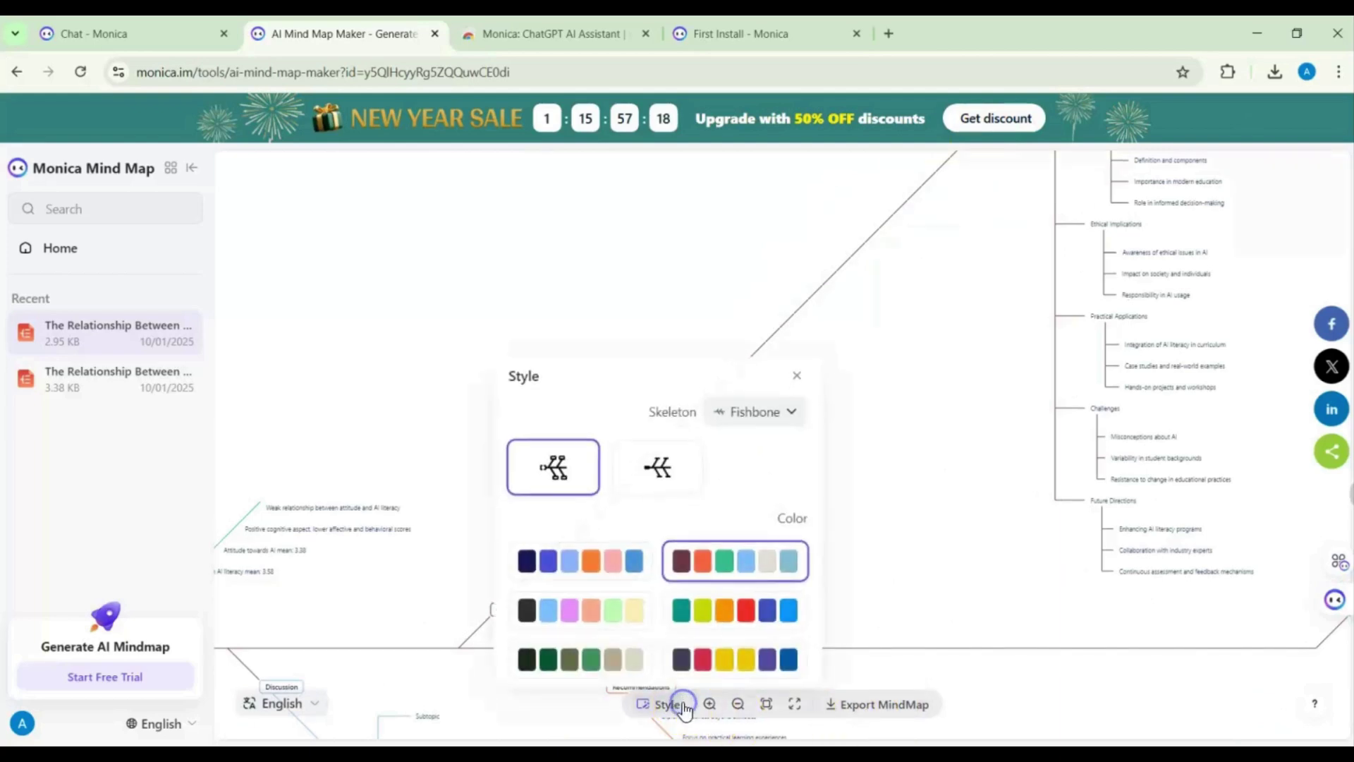
click(778, 408)
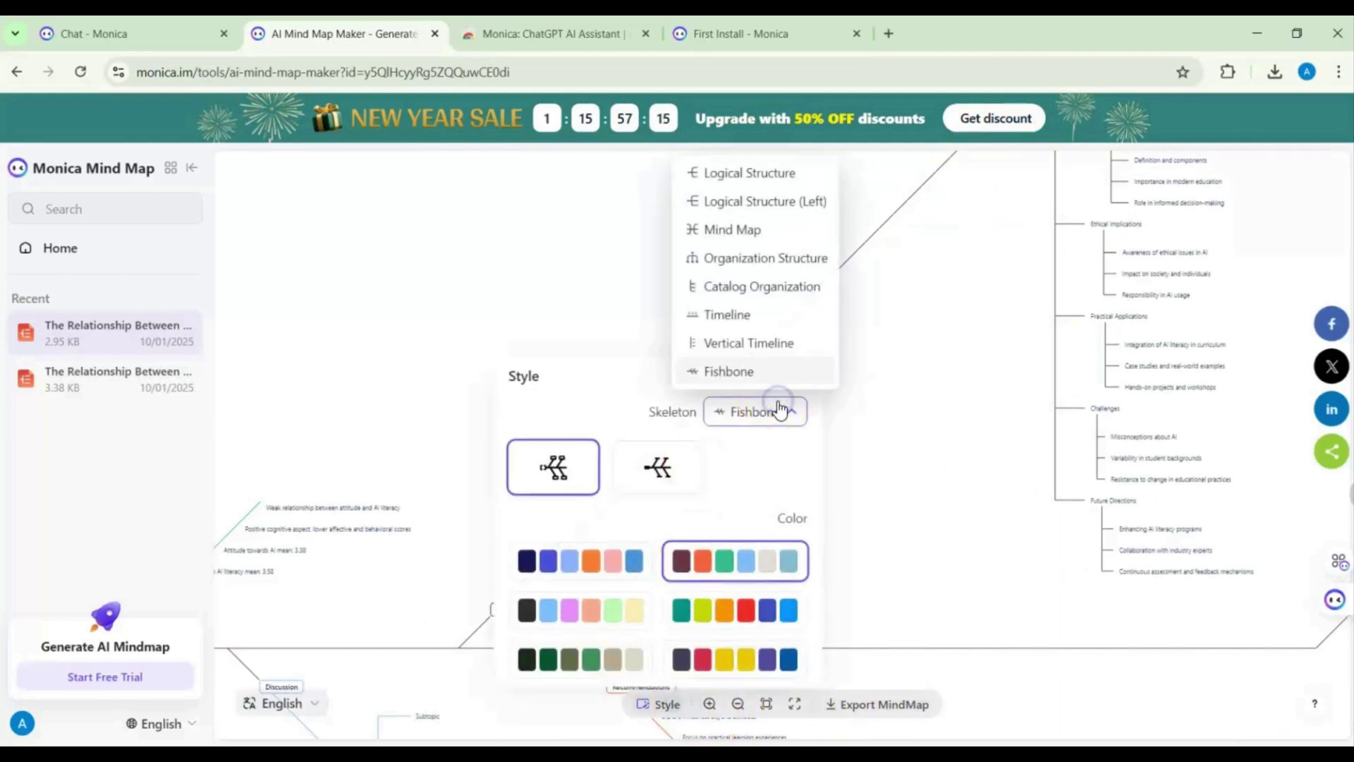
click(746, 223)
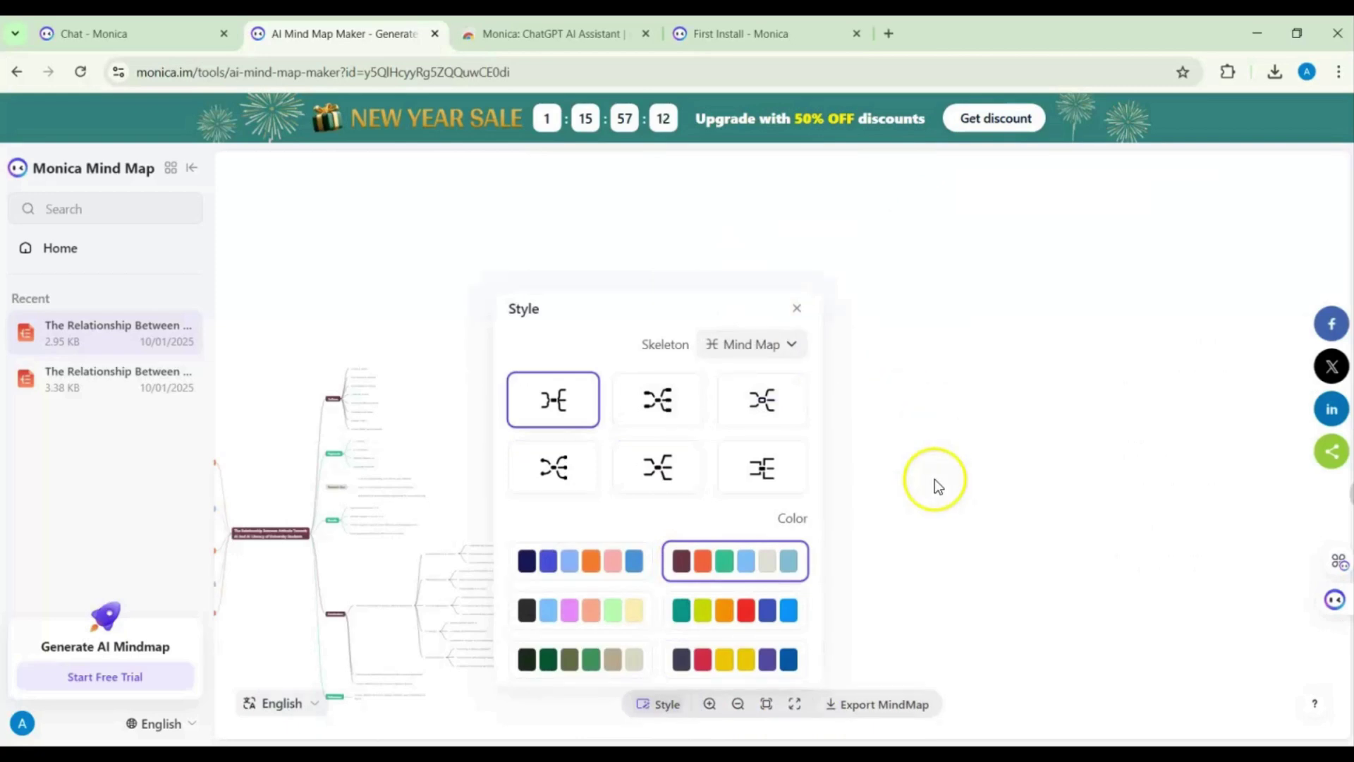
click(796, 309)
drag(548, 531, 962, 379)
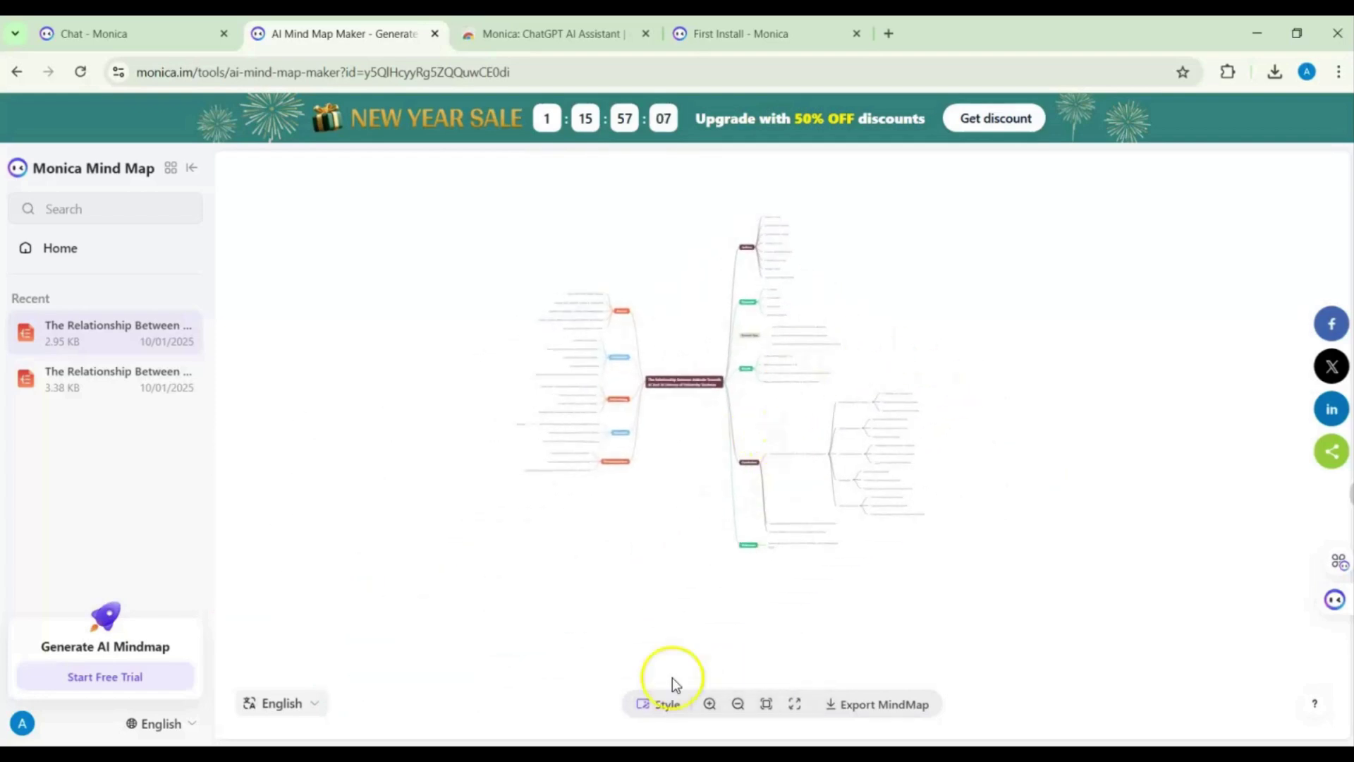
click(709, 705)
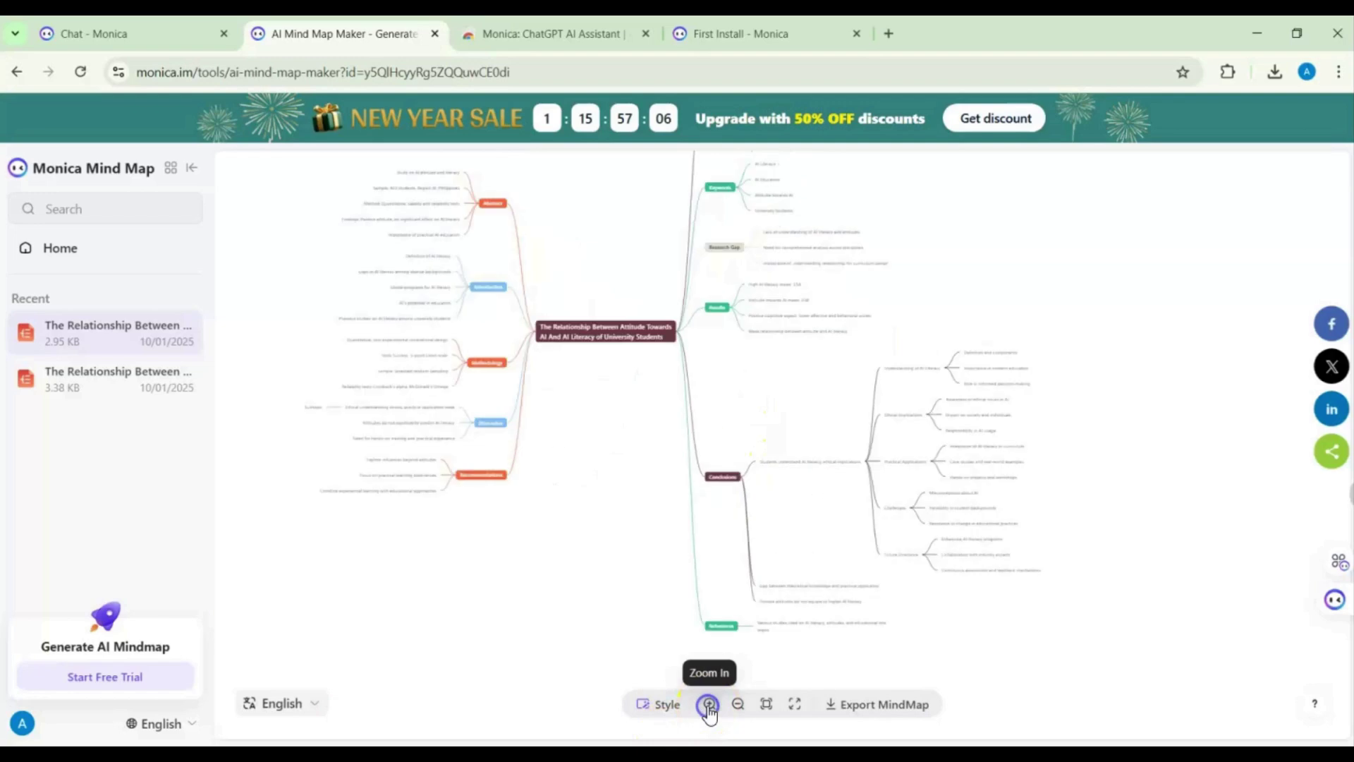
Step: Export the mind map as a watermarked PNG image
click(897, 705)
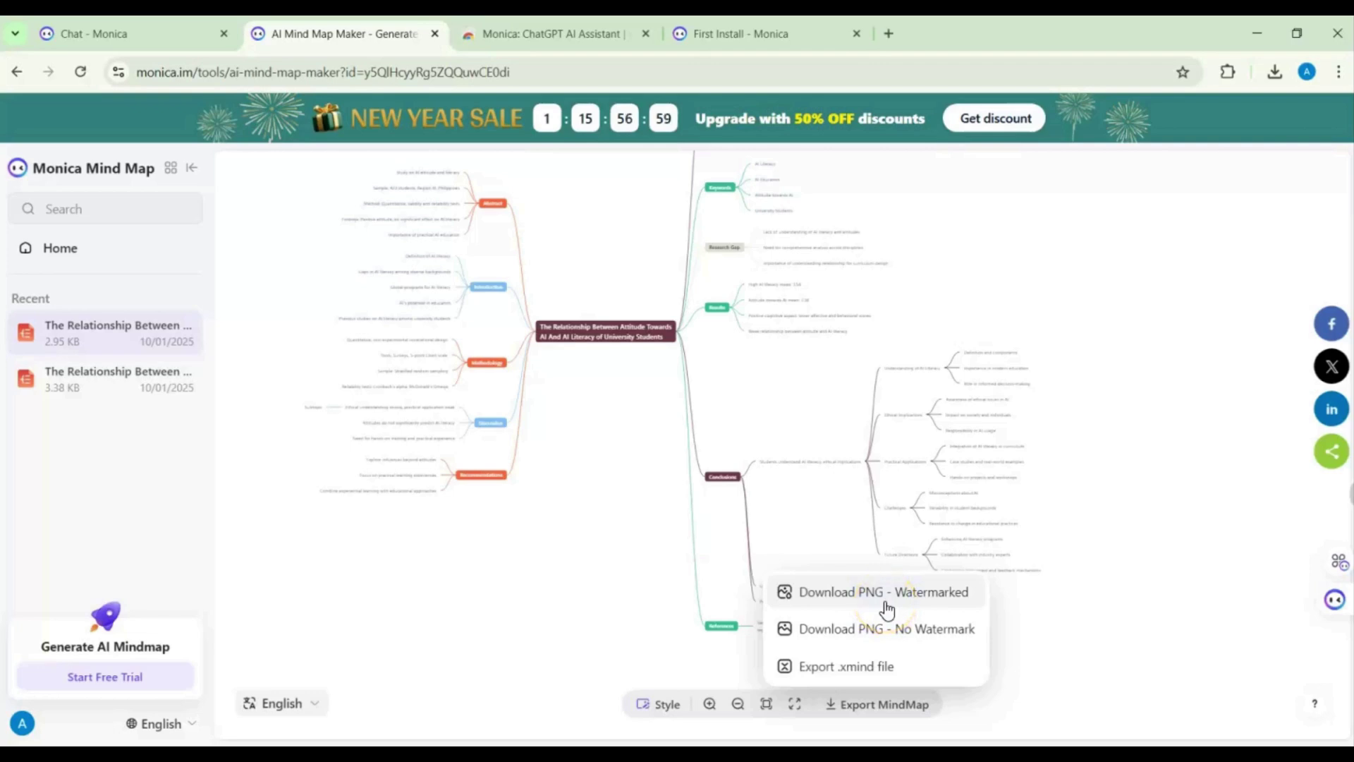
click(901, 629)
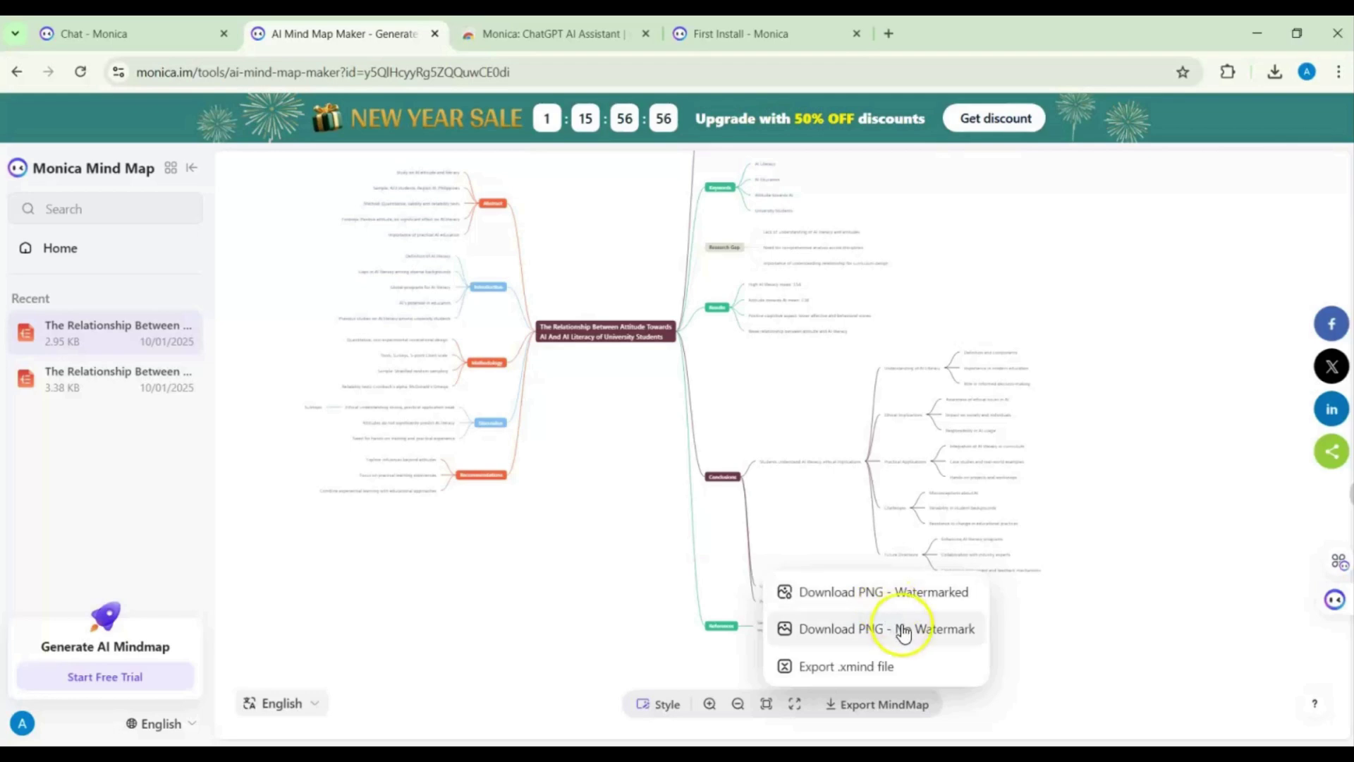
click(902, 593)
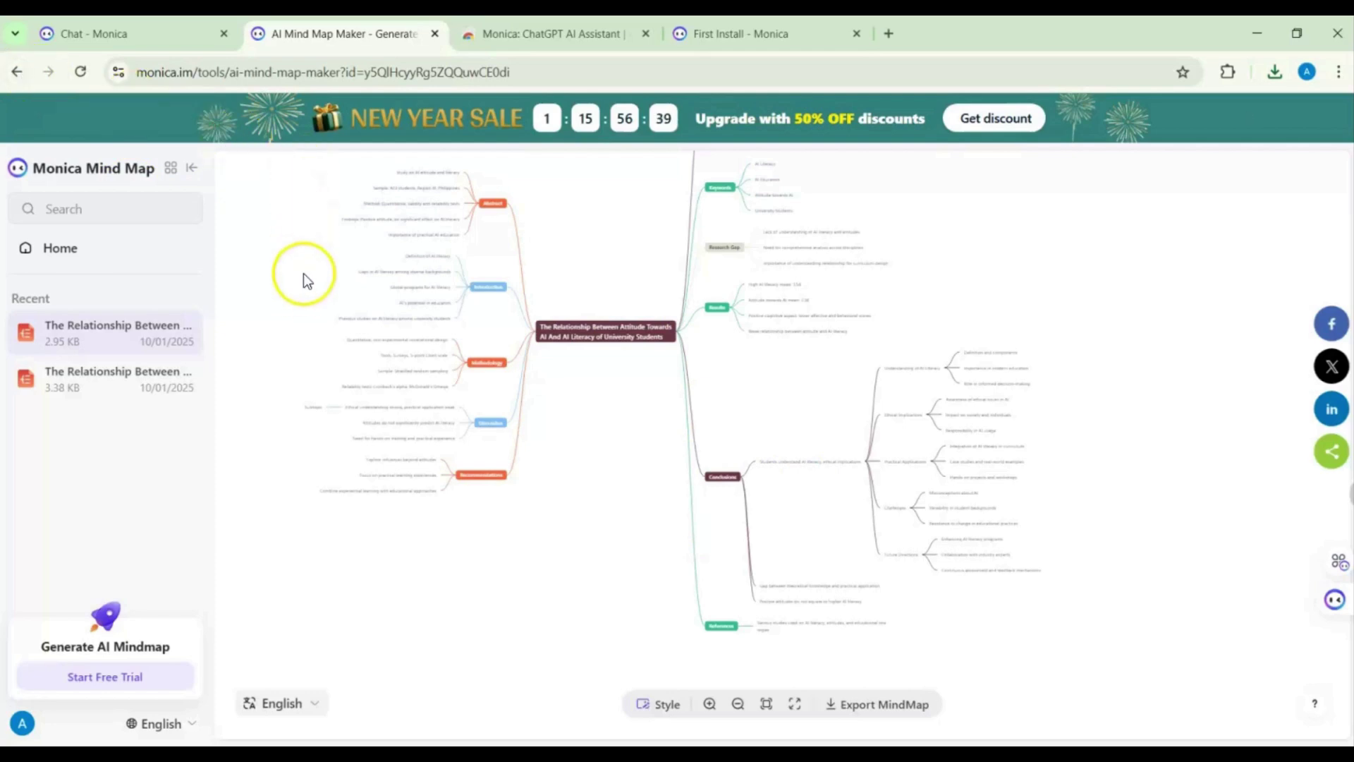
Step: Use Monica's AI Search to ask "What is the relationship between watching AI-related content and AI literacy?"
click(138, 23)
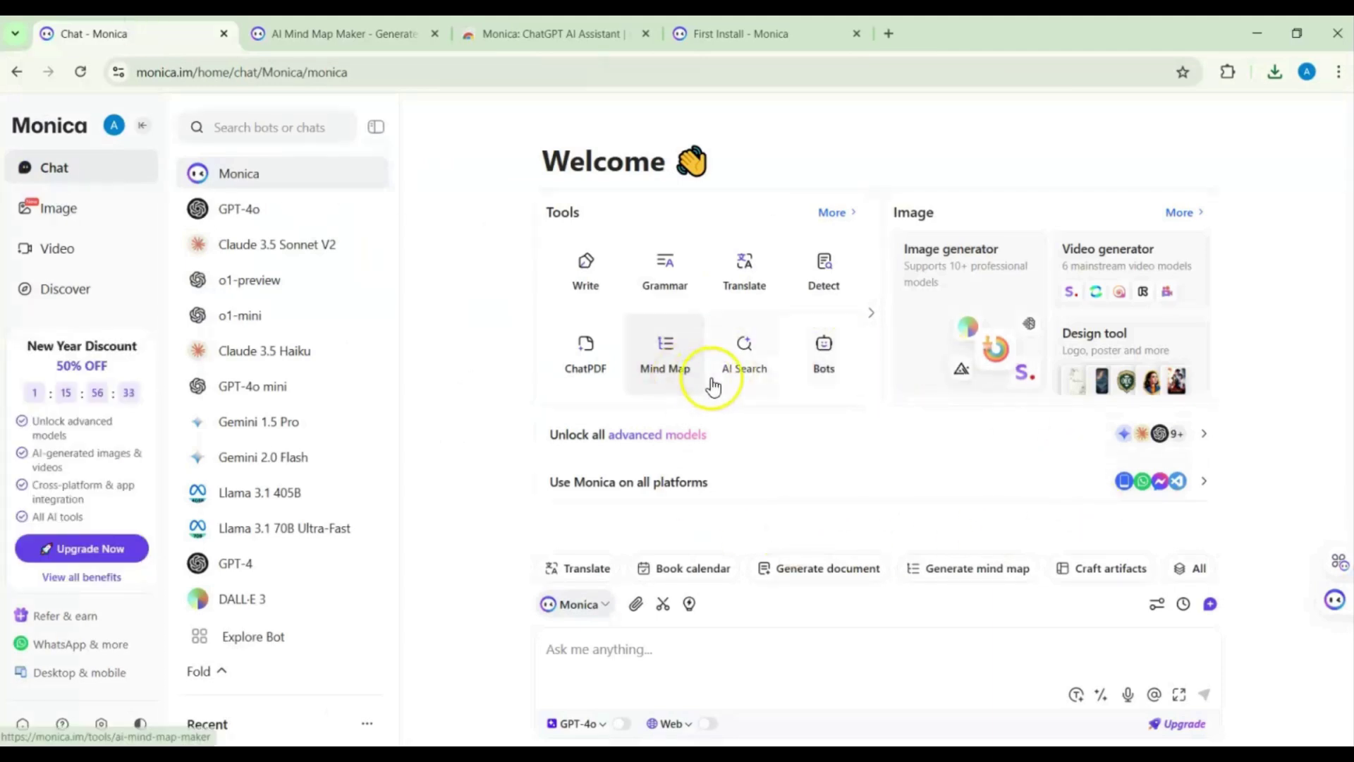
click(761, 373)
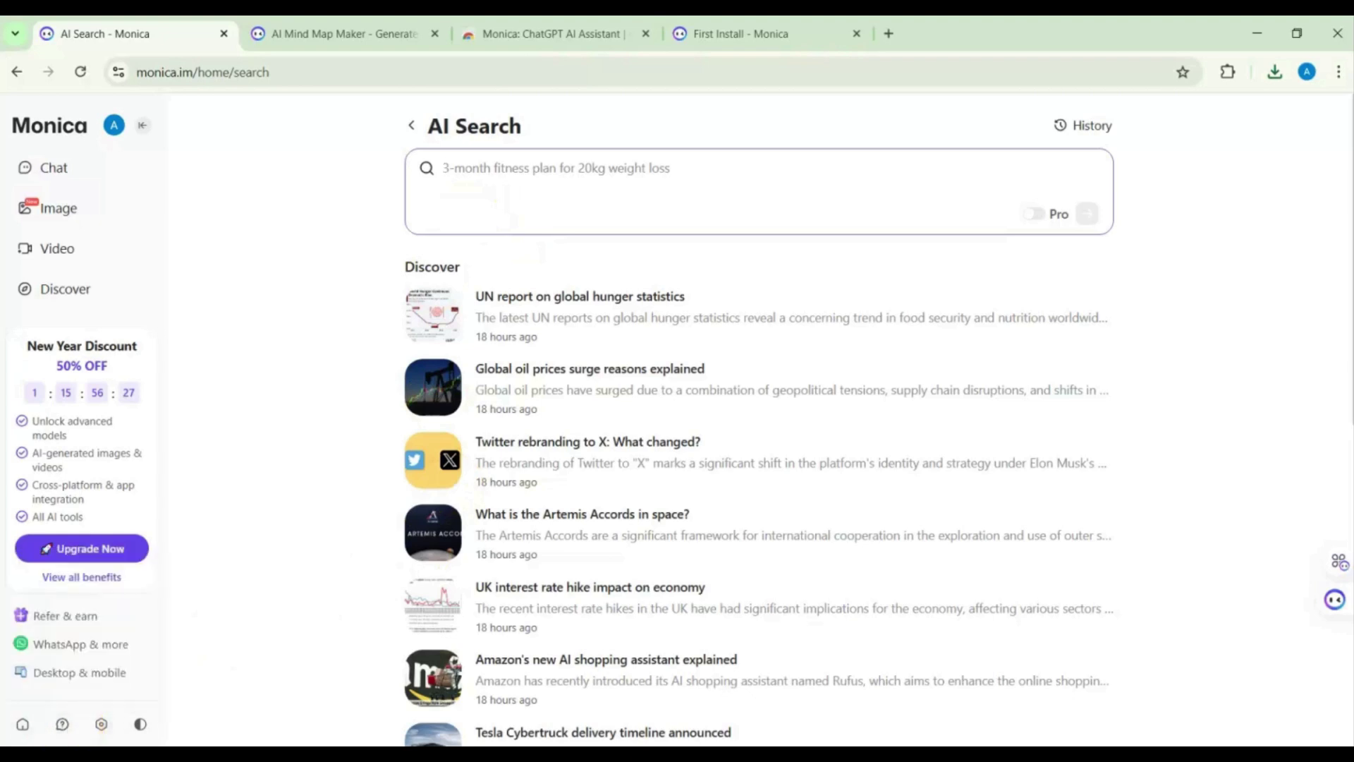
text("What is the relationship between watching AI-related content and AI literacy?")
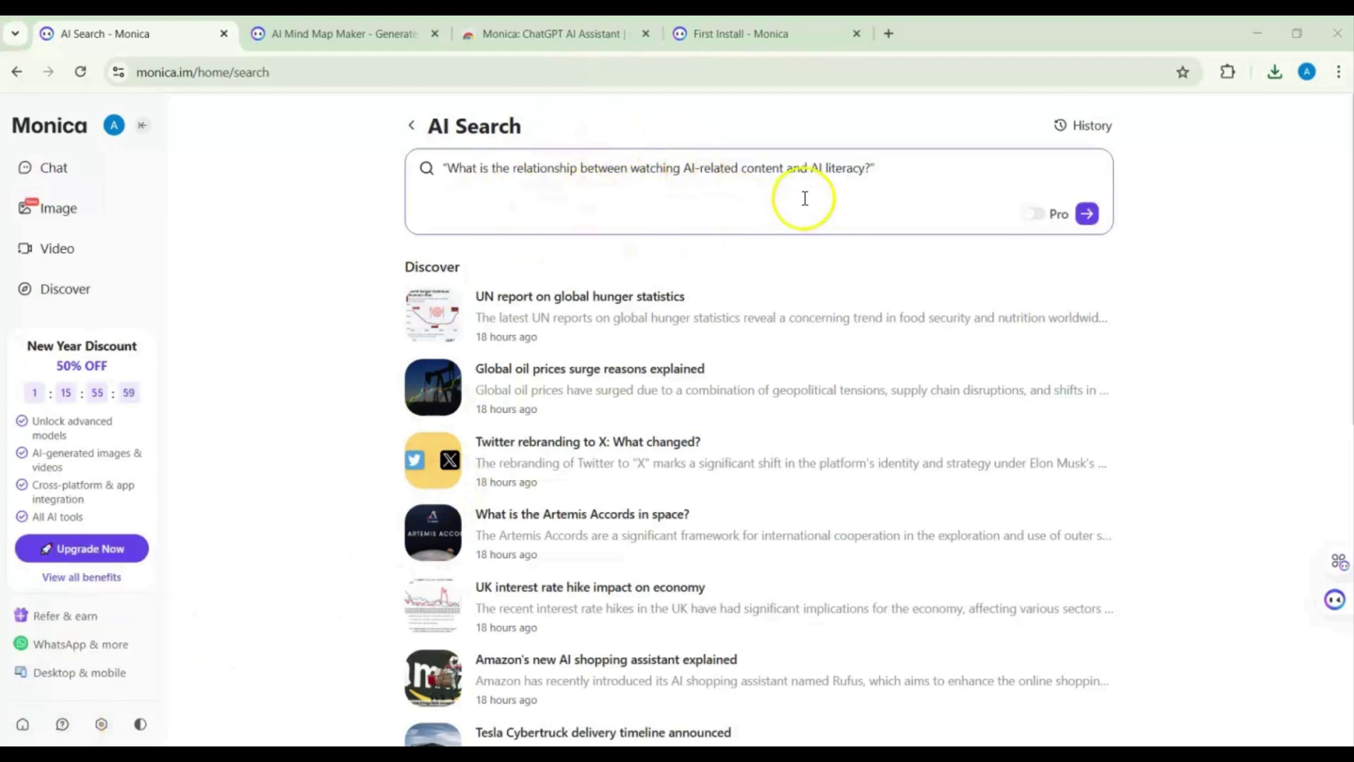
click(1087, 214)
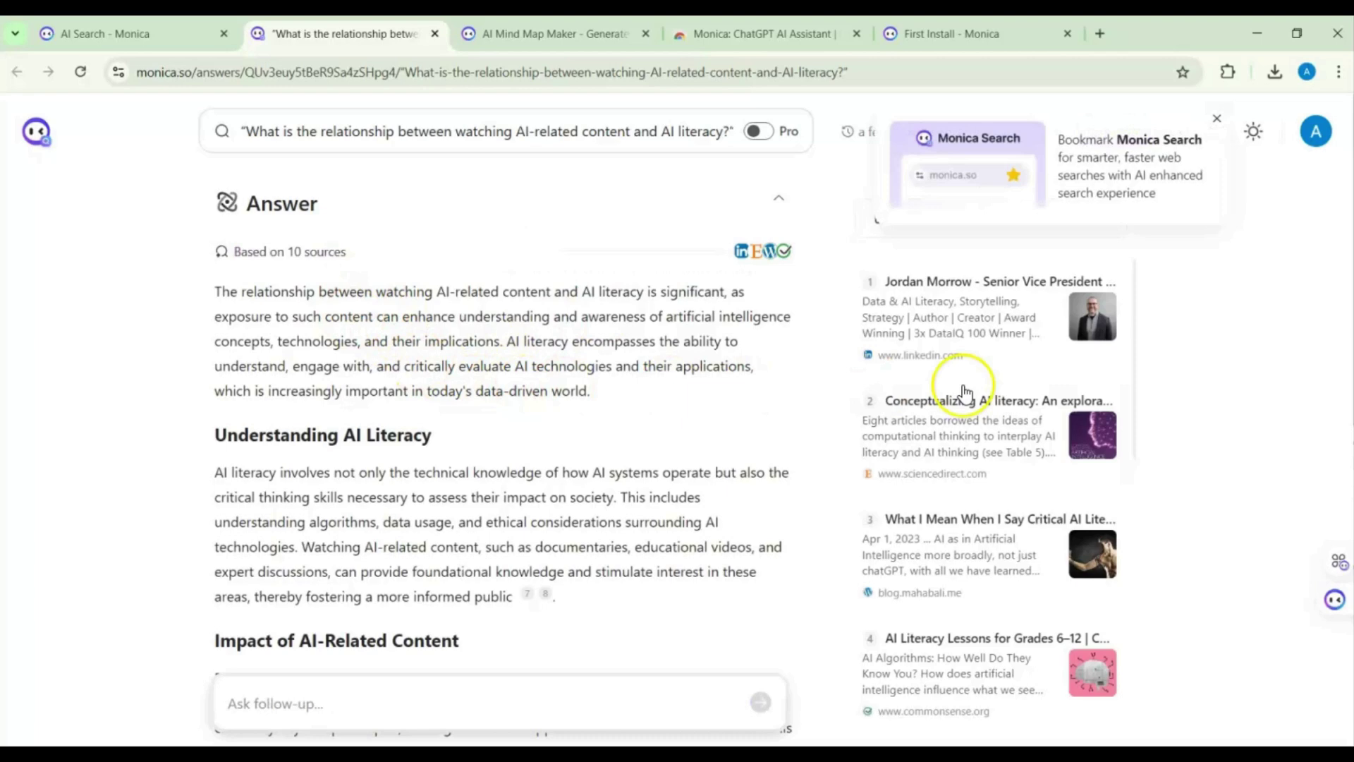
Step: Dismiss the bookmark suggestion, expand the search sources above the answer, and review the answer text and source list
click(1217, 118)
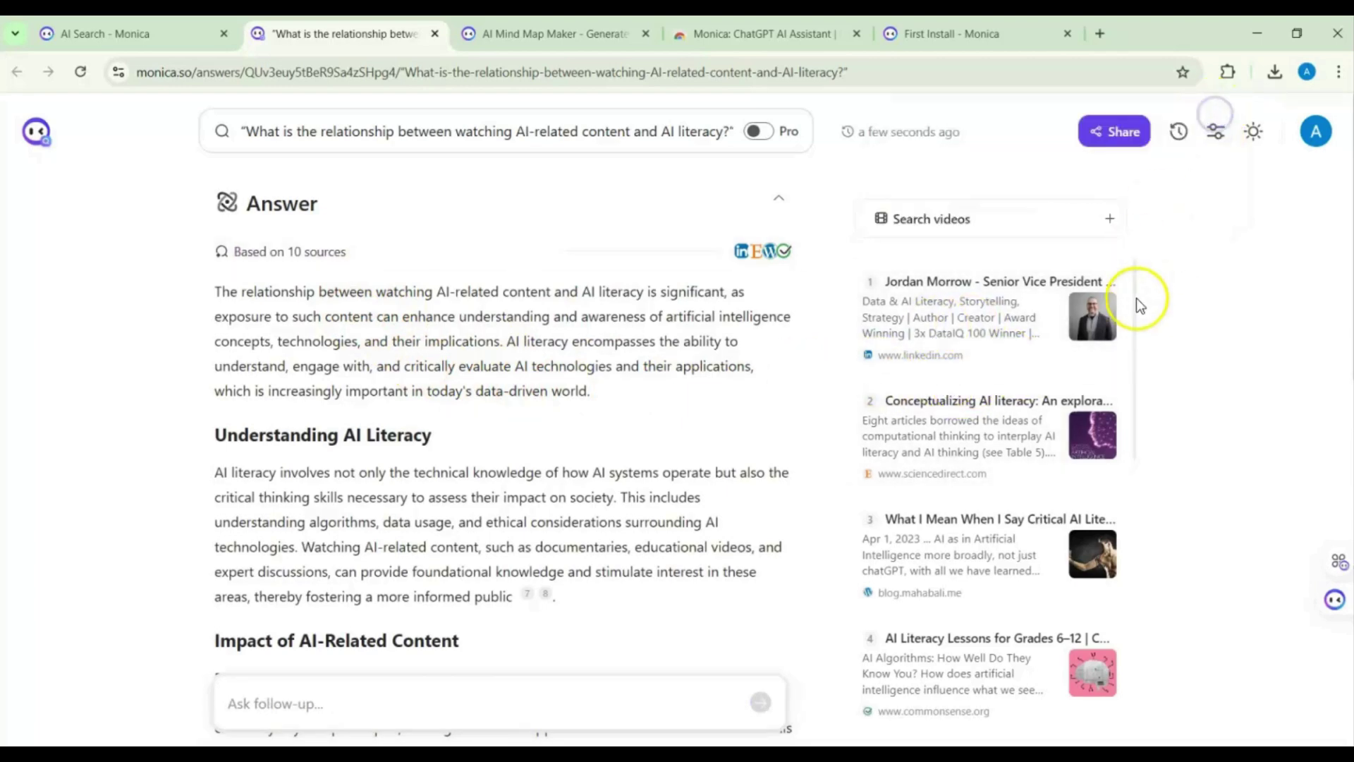
scroll(1031, 520, down, 3)
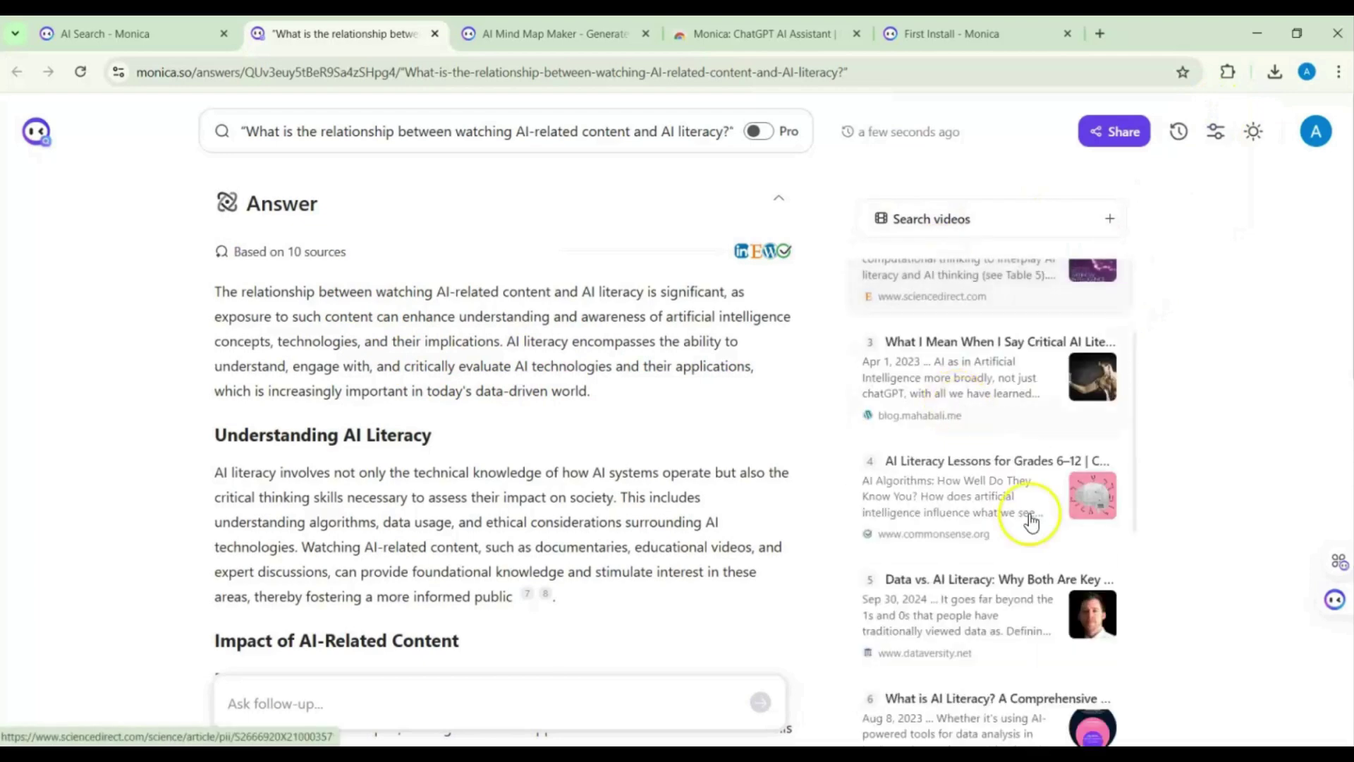
scroll(998, 528, down, 4)
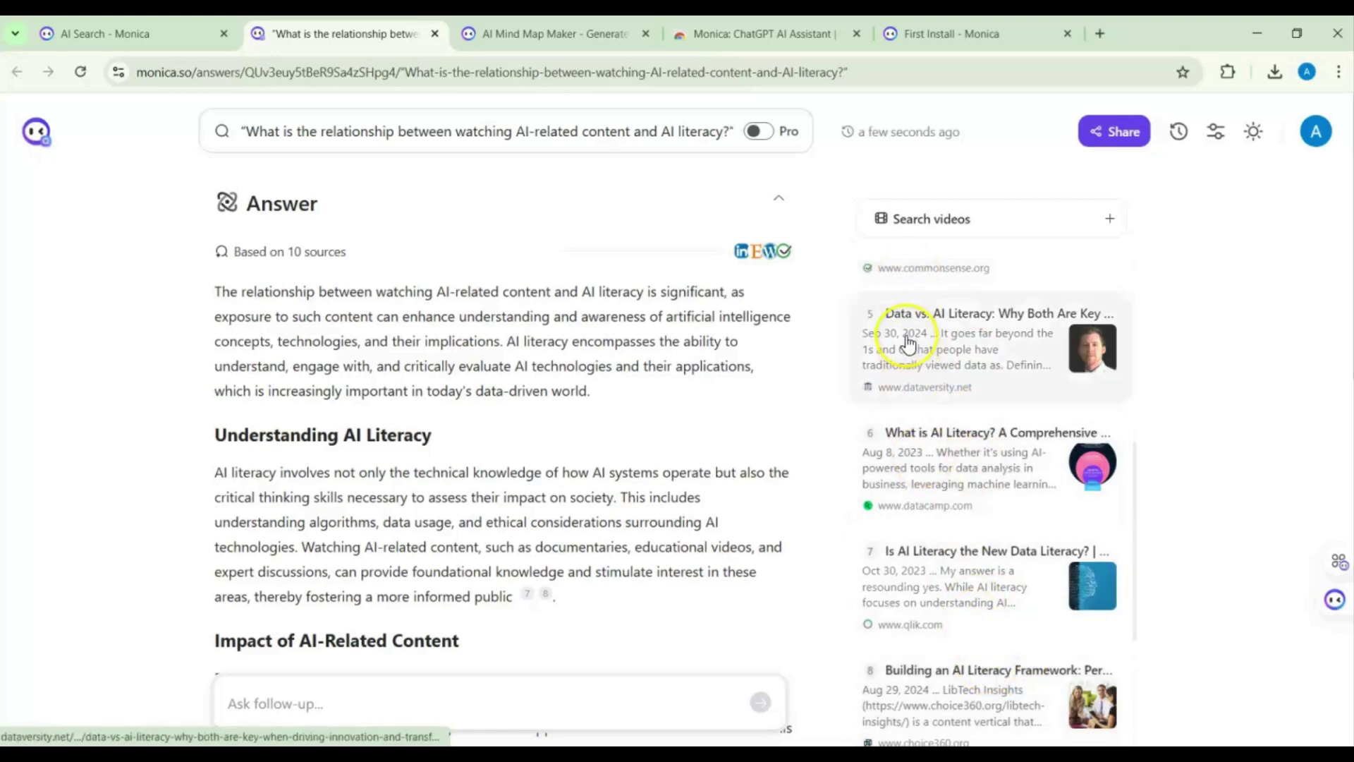
click(305, 264)
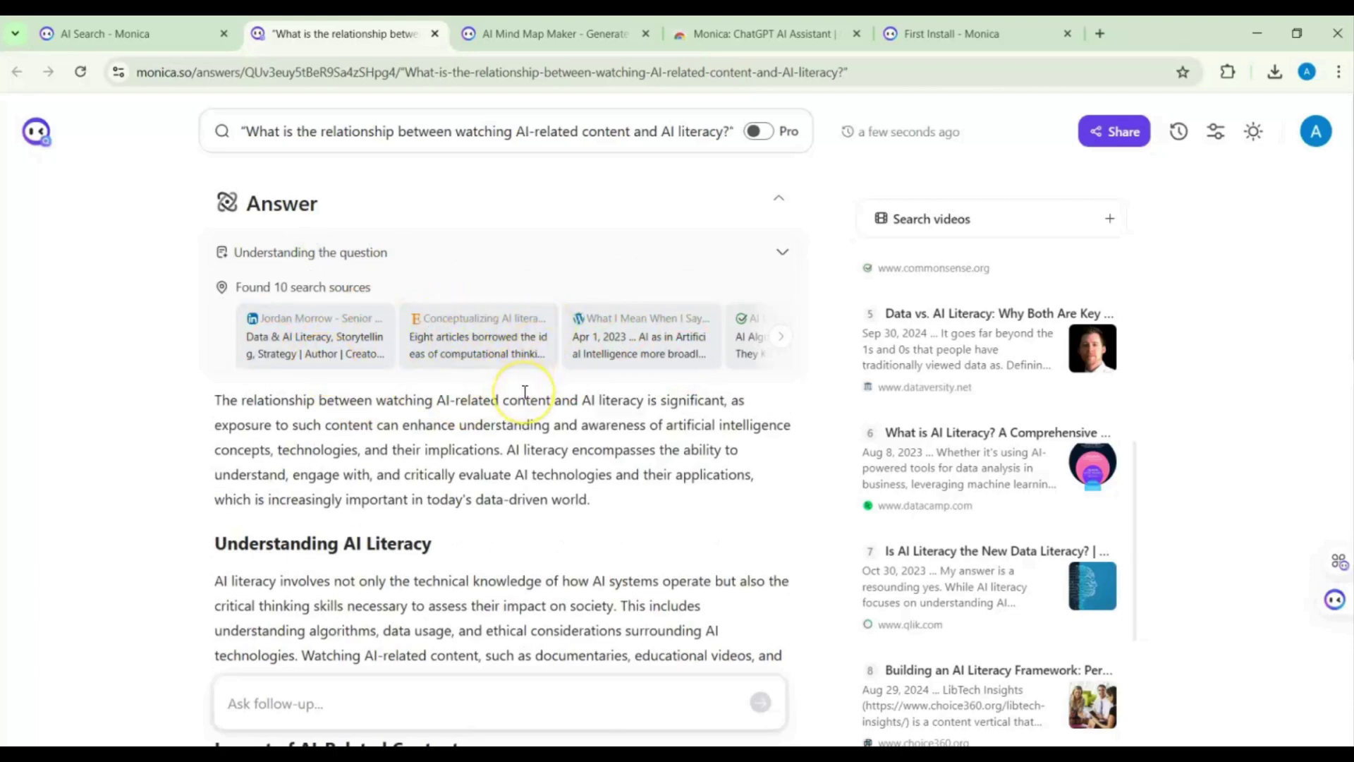
scroll(667, 402, down, 2)
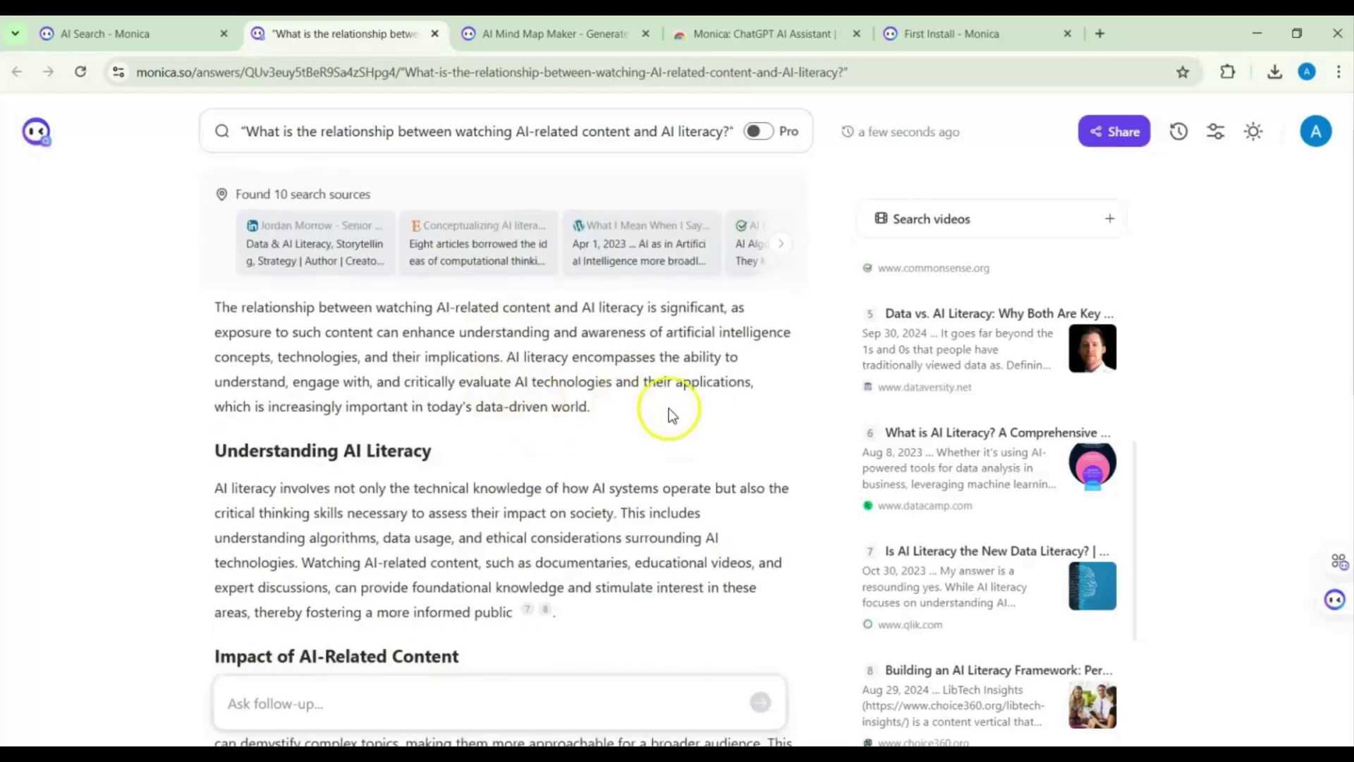
scroll(1090, 338, down, 3)
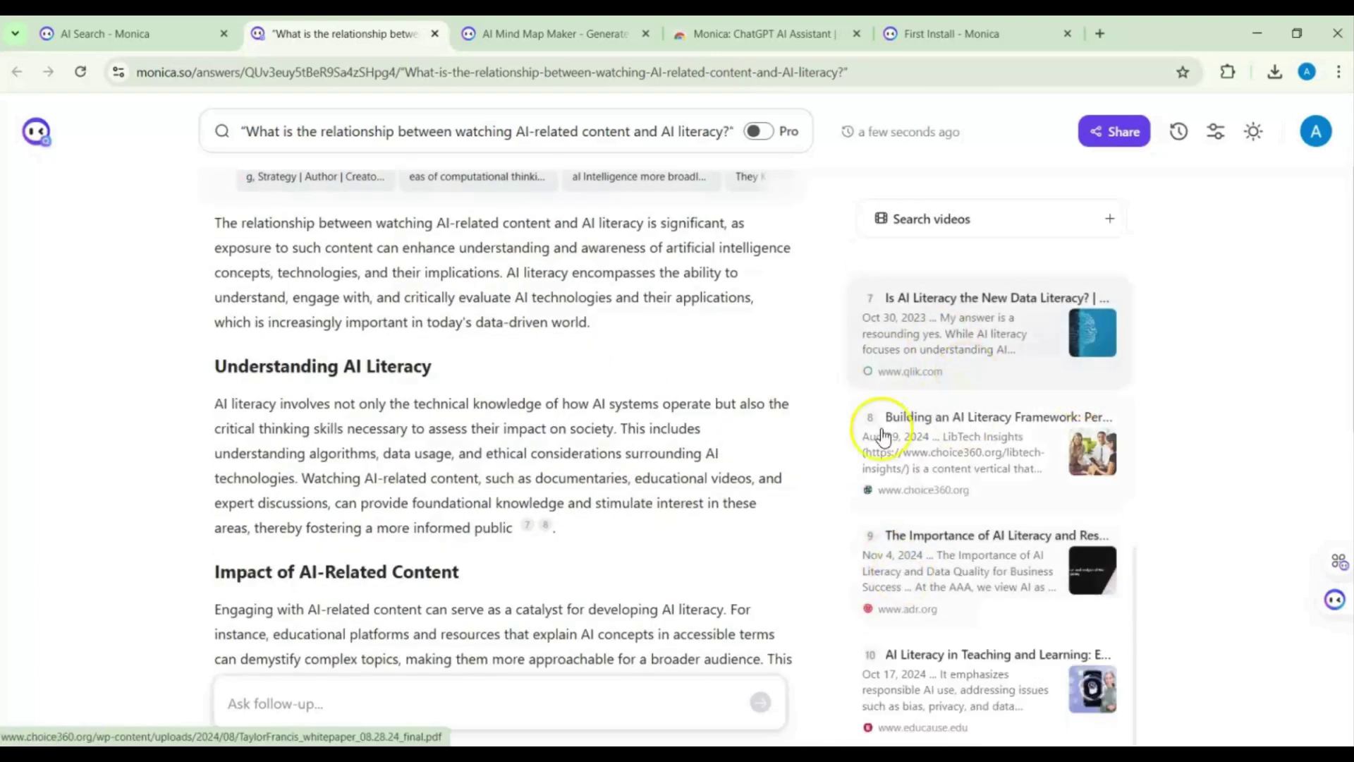
scroll(494, 424, up, 2)
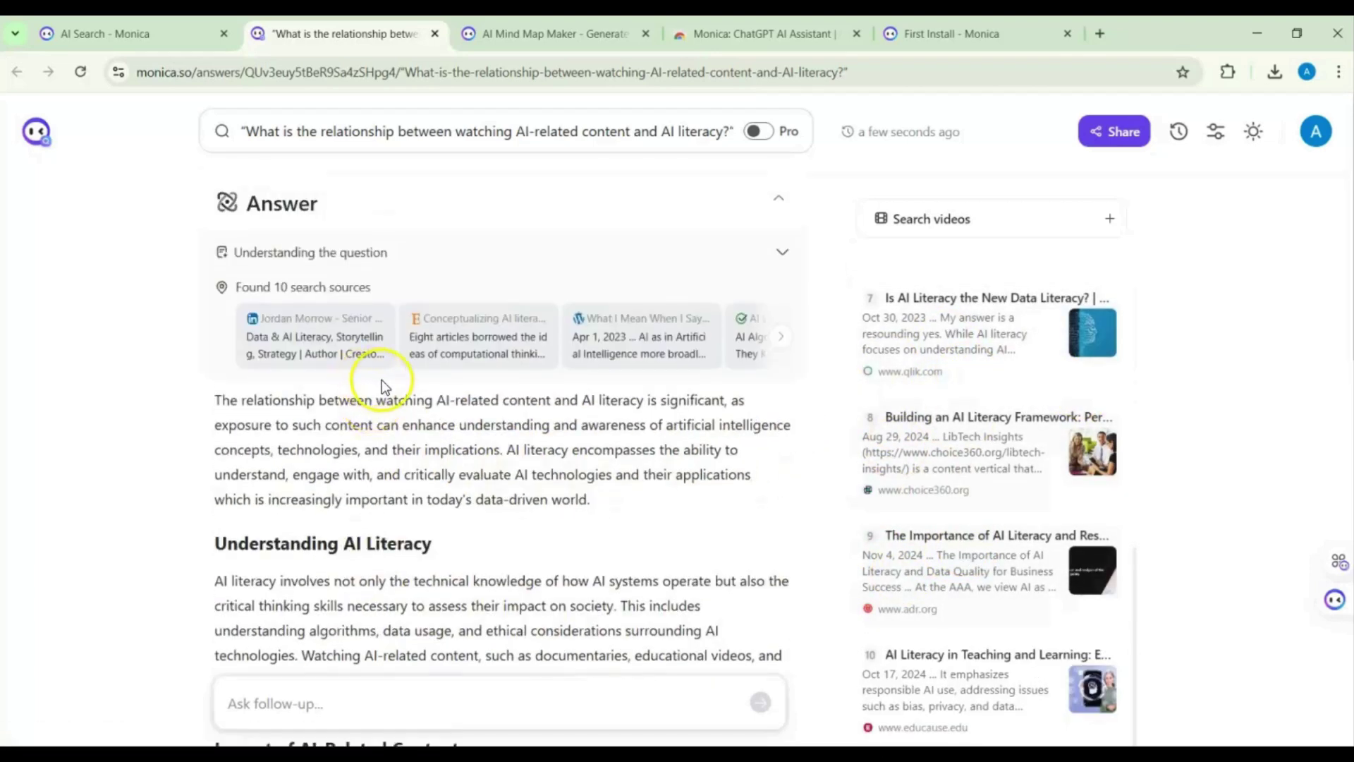
Step: Return to Monica's home page, open the AI content detector and examine its text entry and detection probability areas
click(112, 28)
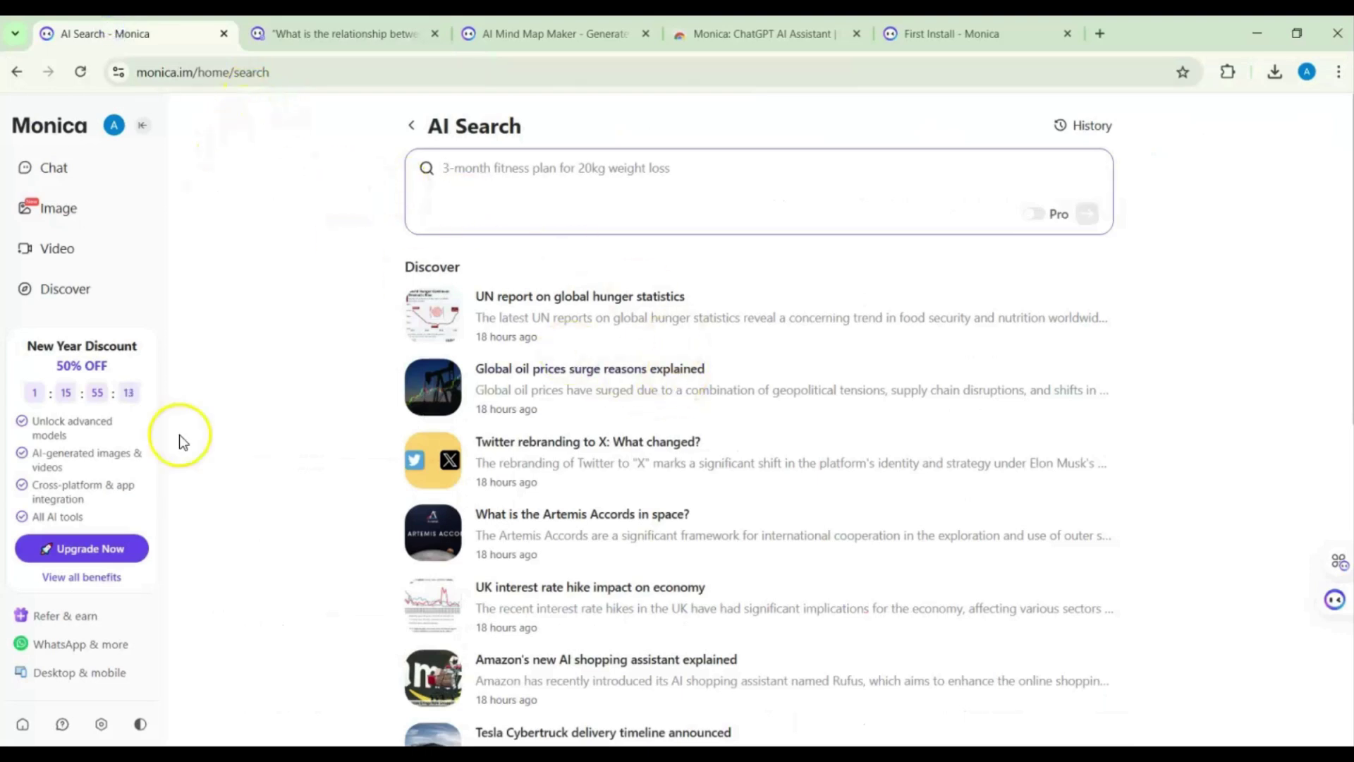
click(23, 723)
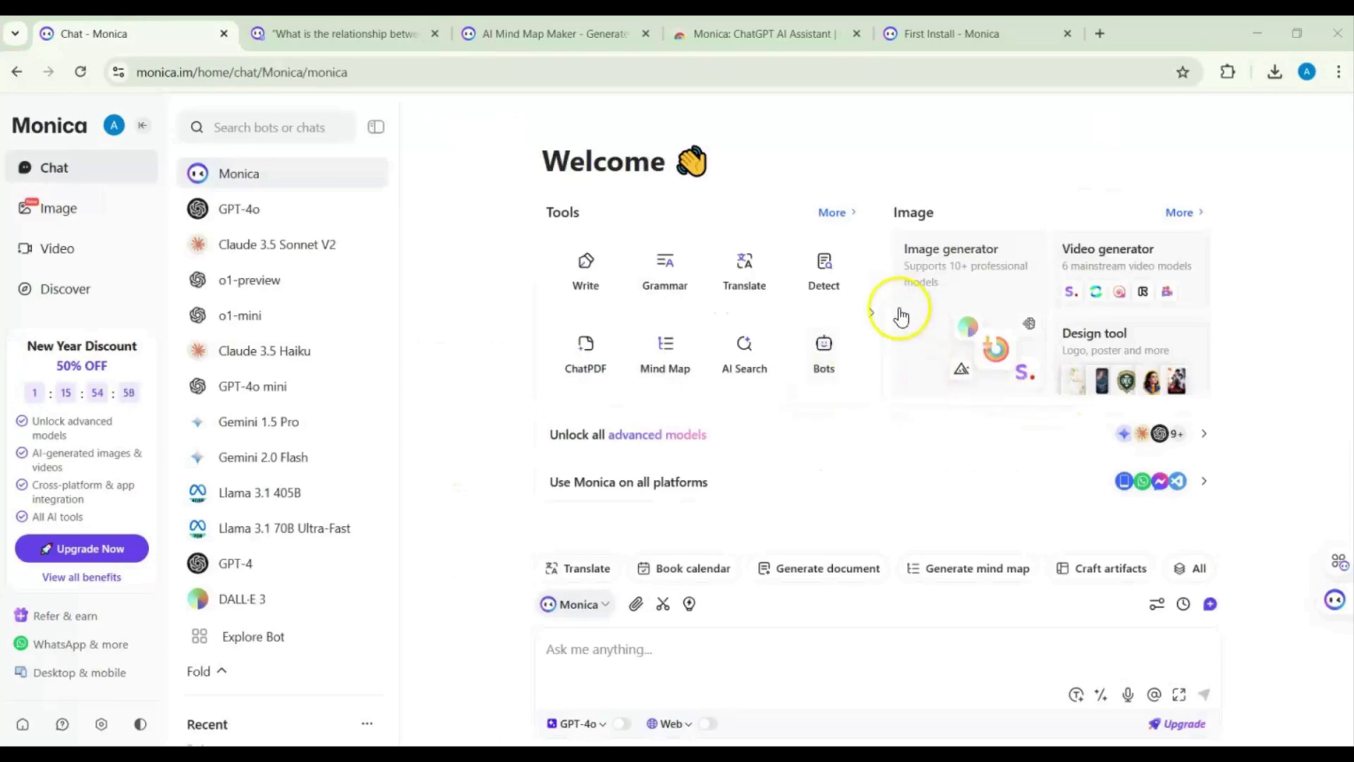
click(825, 271)
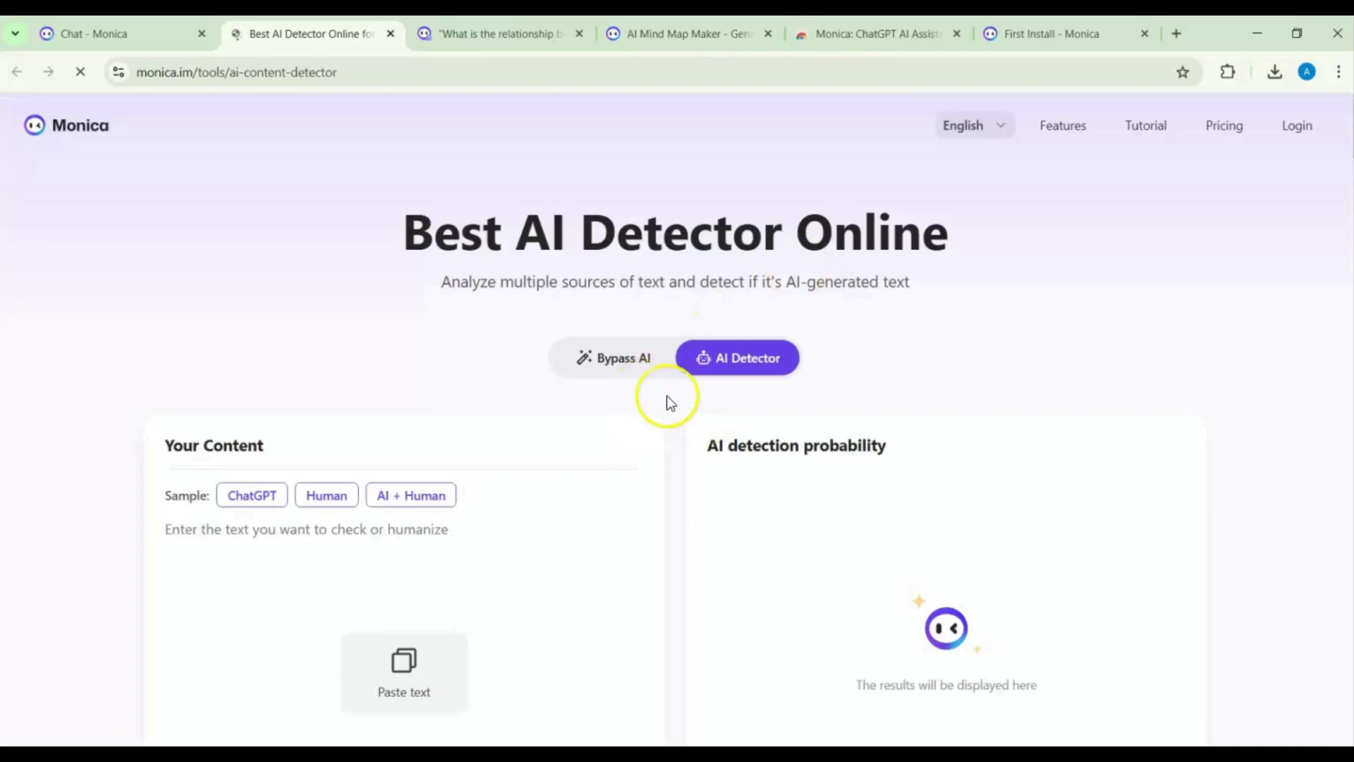
scroll(541, 467, down, 3)
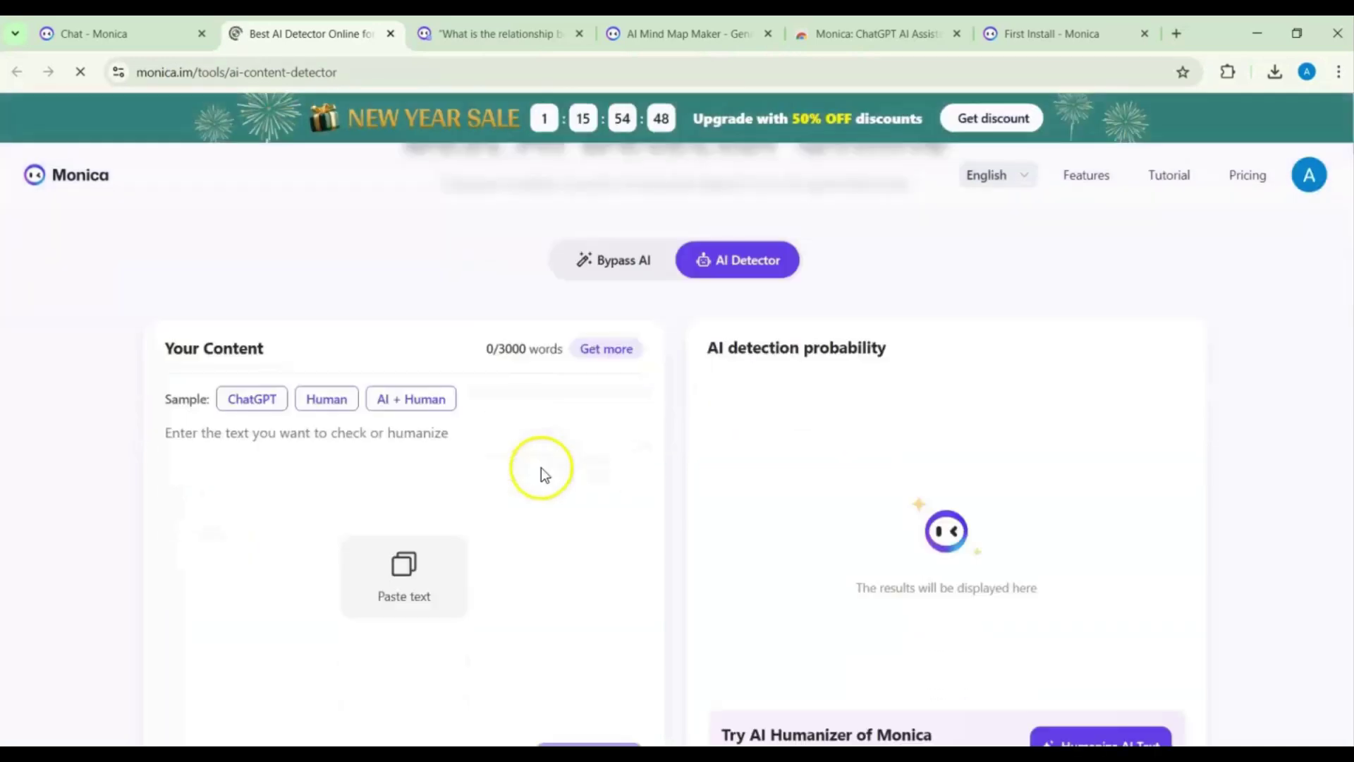
click(305, 396)
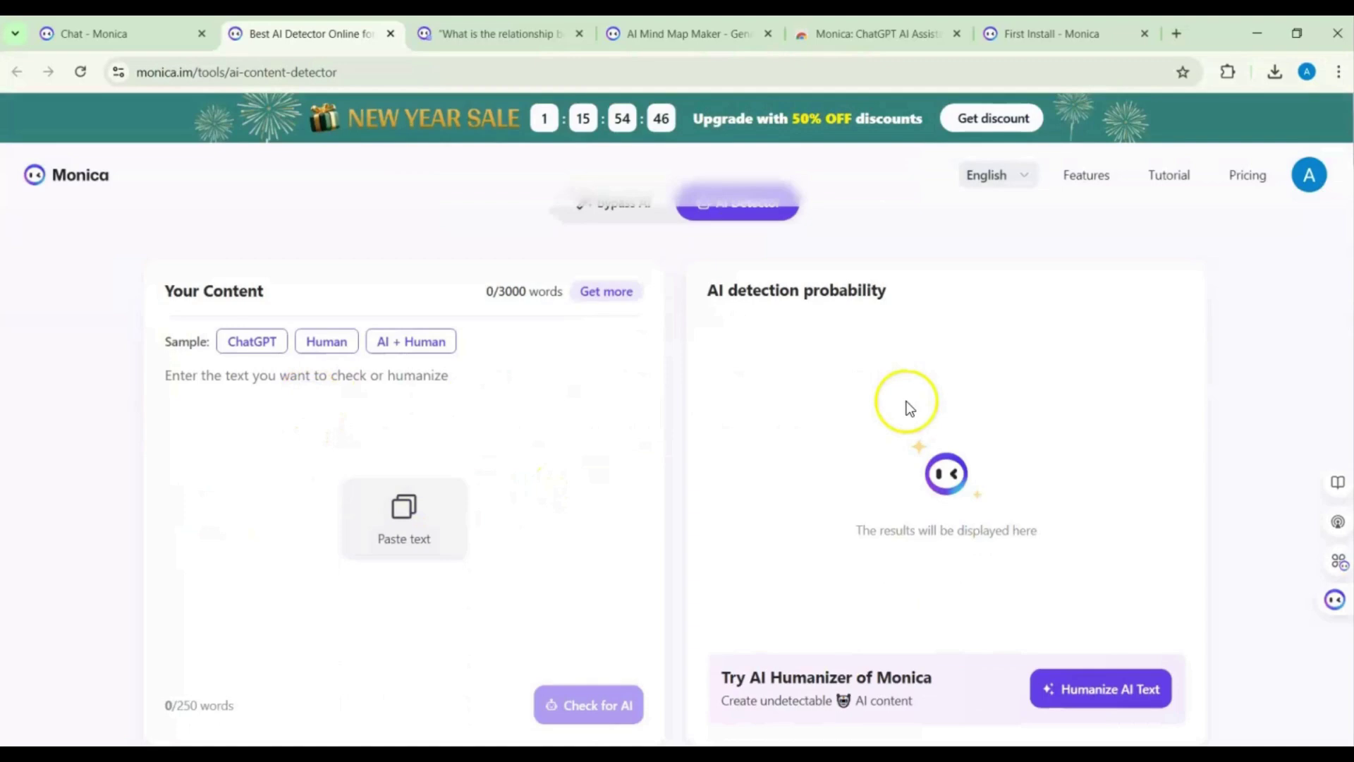
Step: Return to the Monica chat home, open the Smart Fill tool and create a sheet from the Recruitment requirements template
click(129, 32)
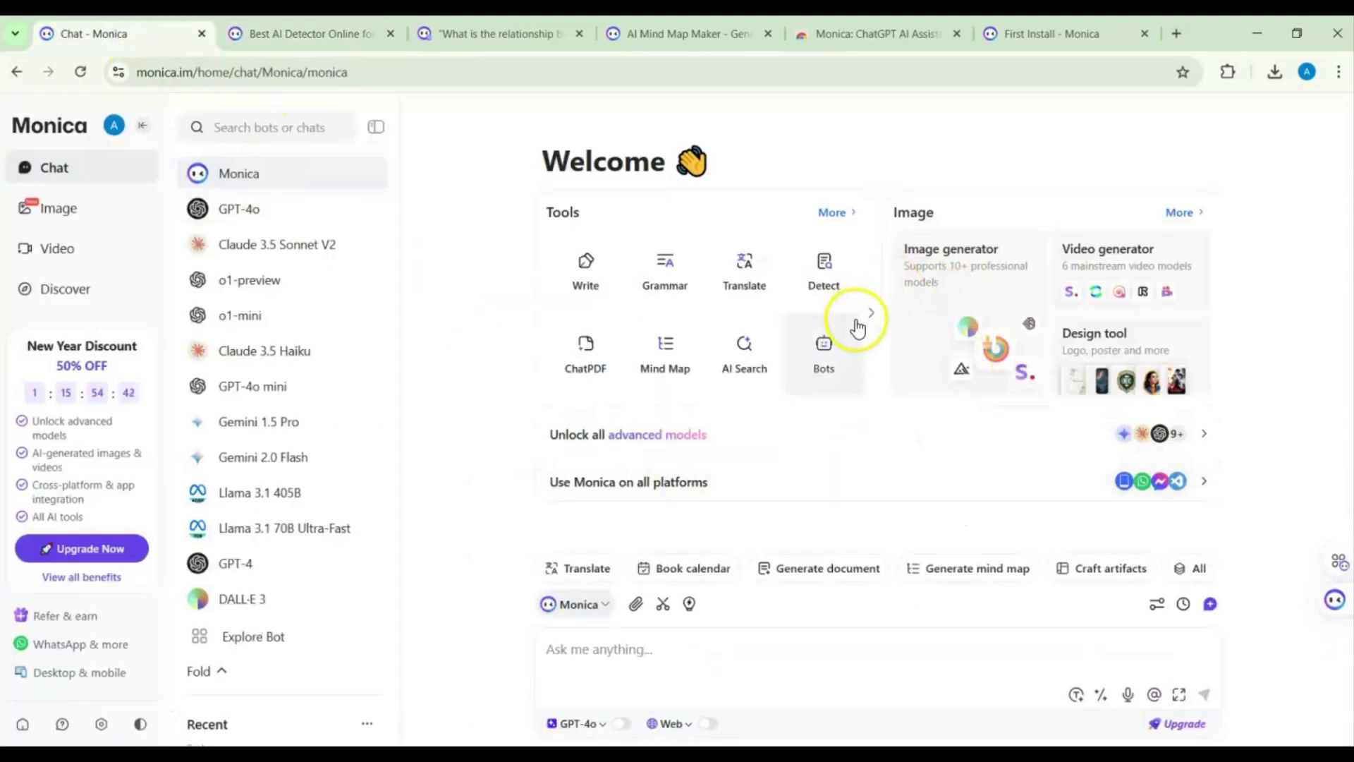
click(873, 315)
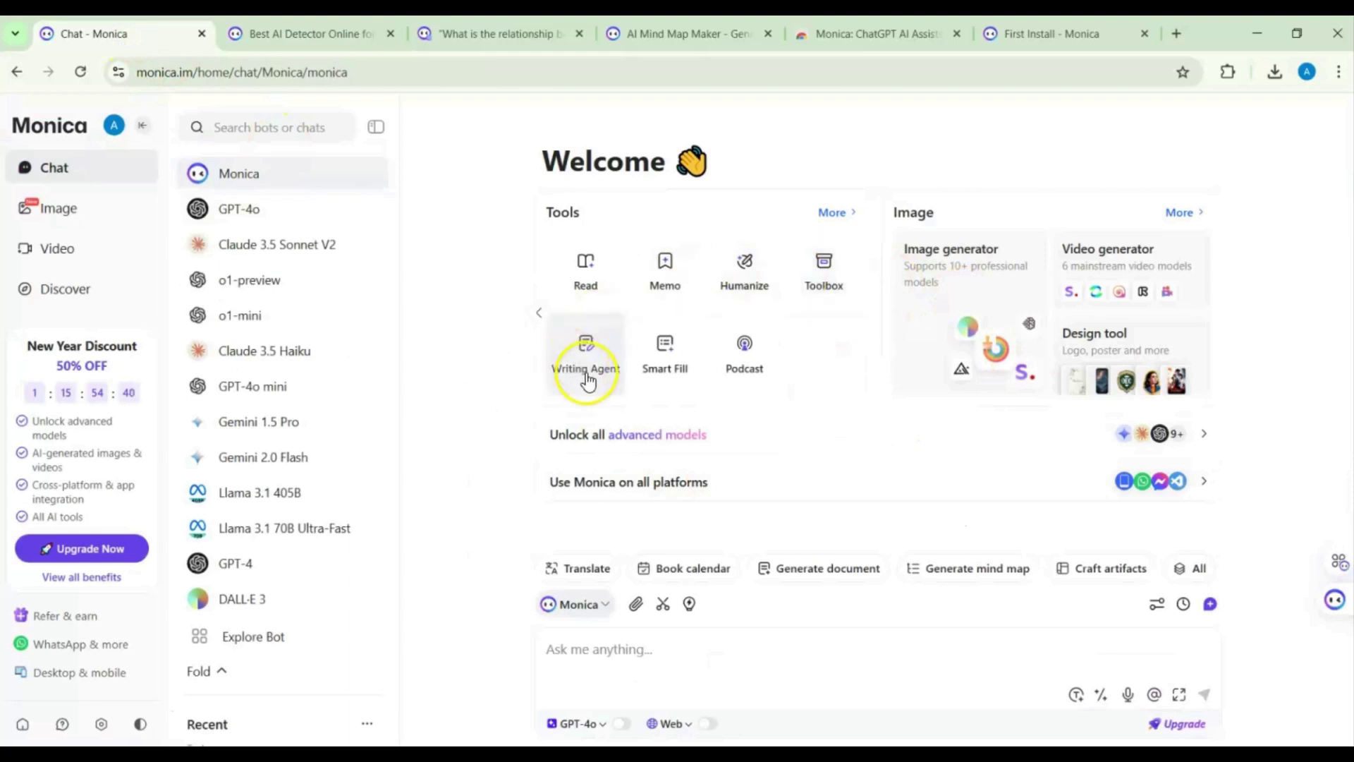
click(674, 362)
click(713, 362)
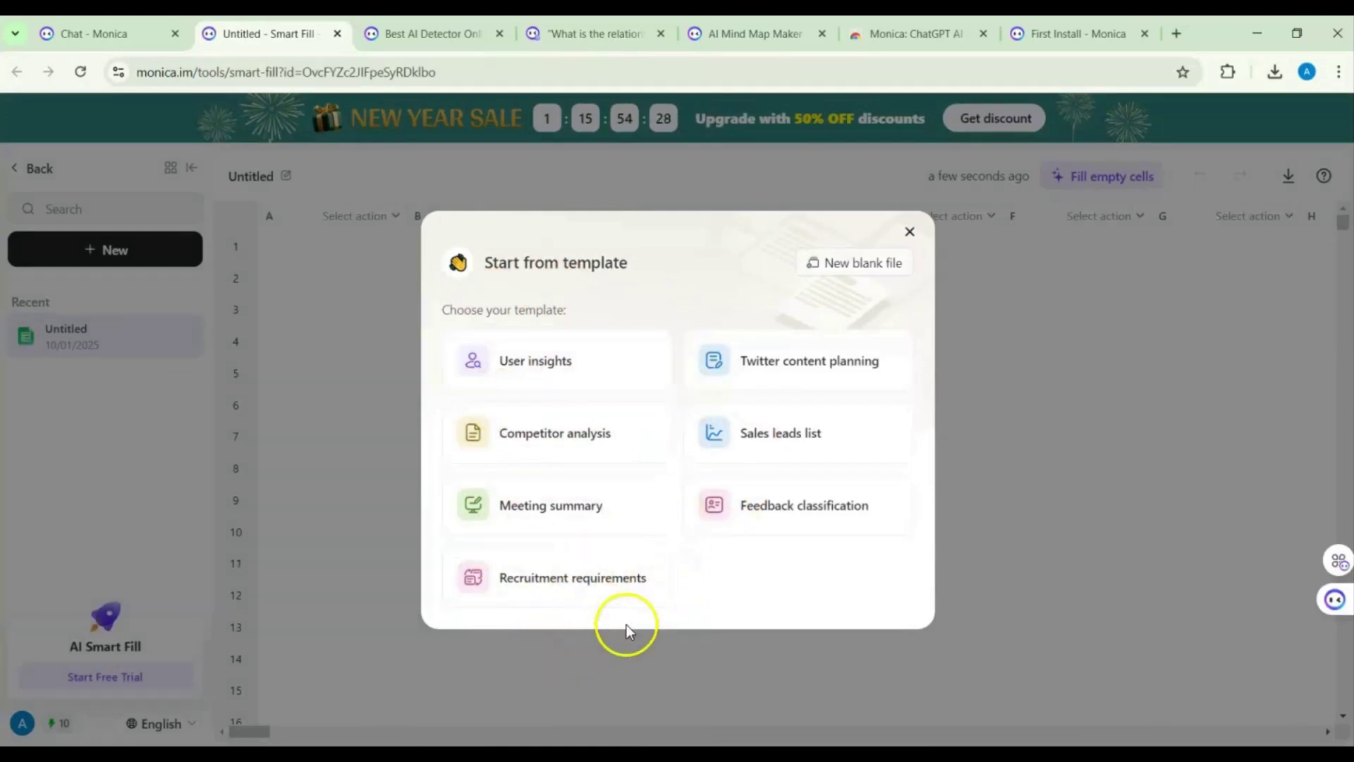
click(561, 580)
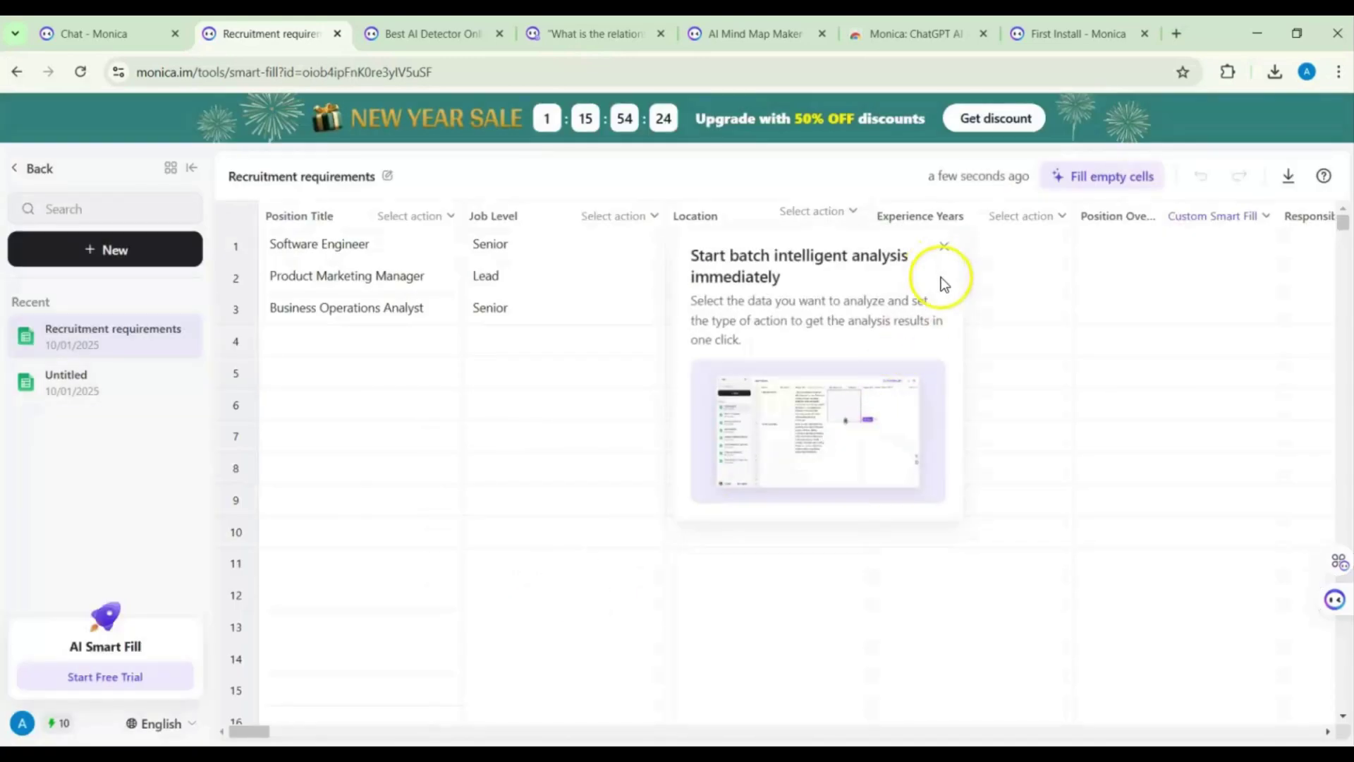
Step: Dismiss the batch analysis tip and run Custom Smart Fill on the position overview column
click(945, 246)
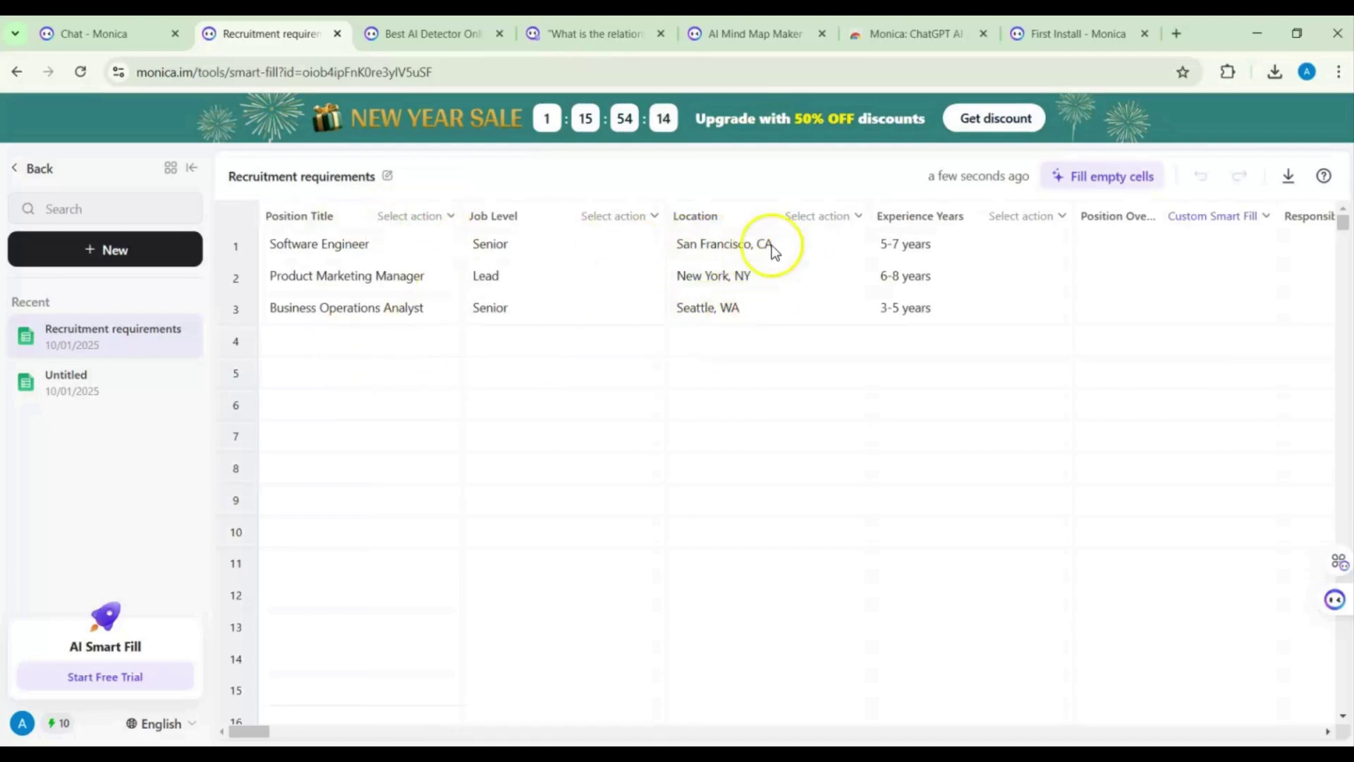
click(1128, 224)
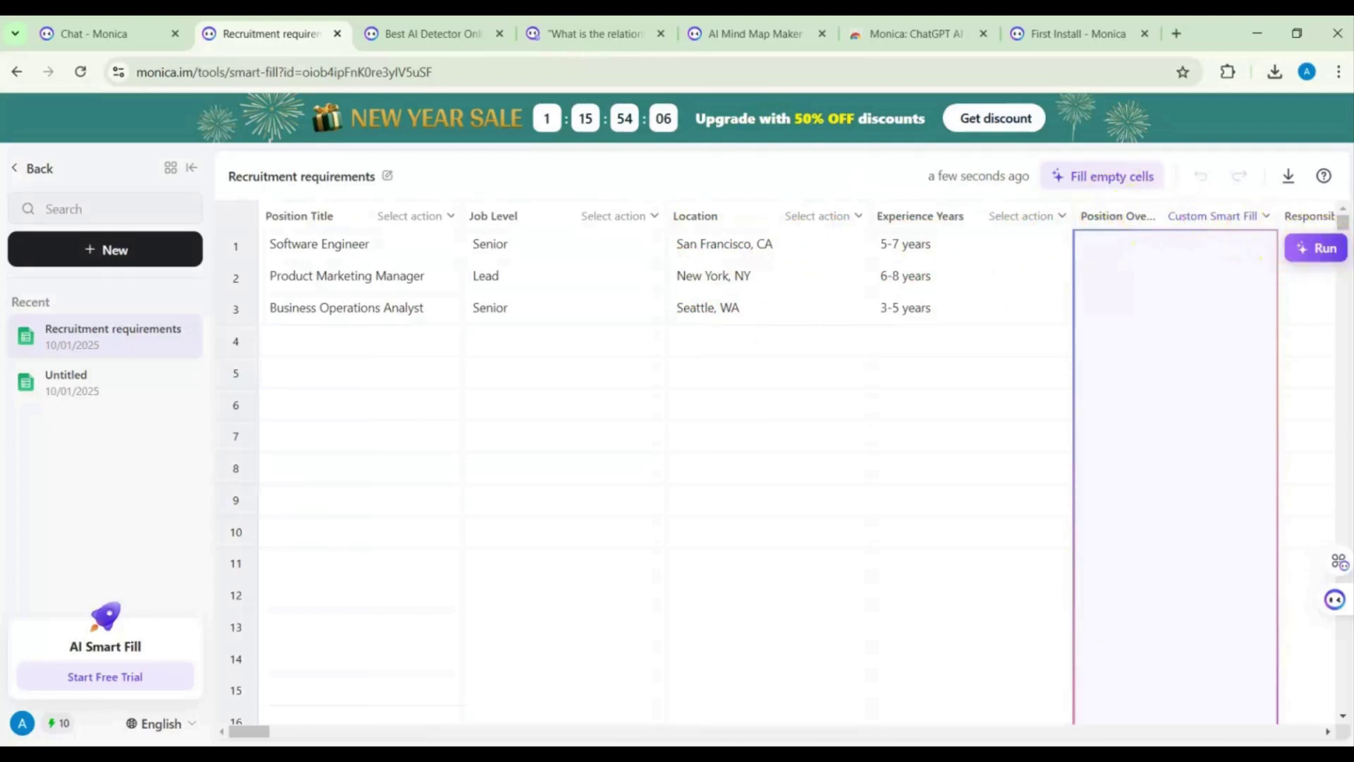
click(1318, 251)
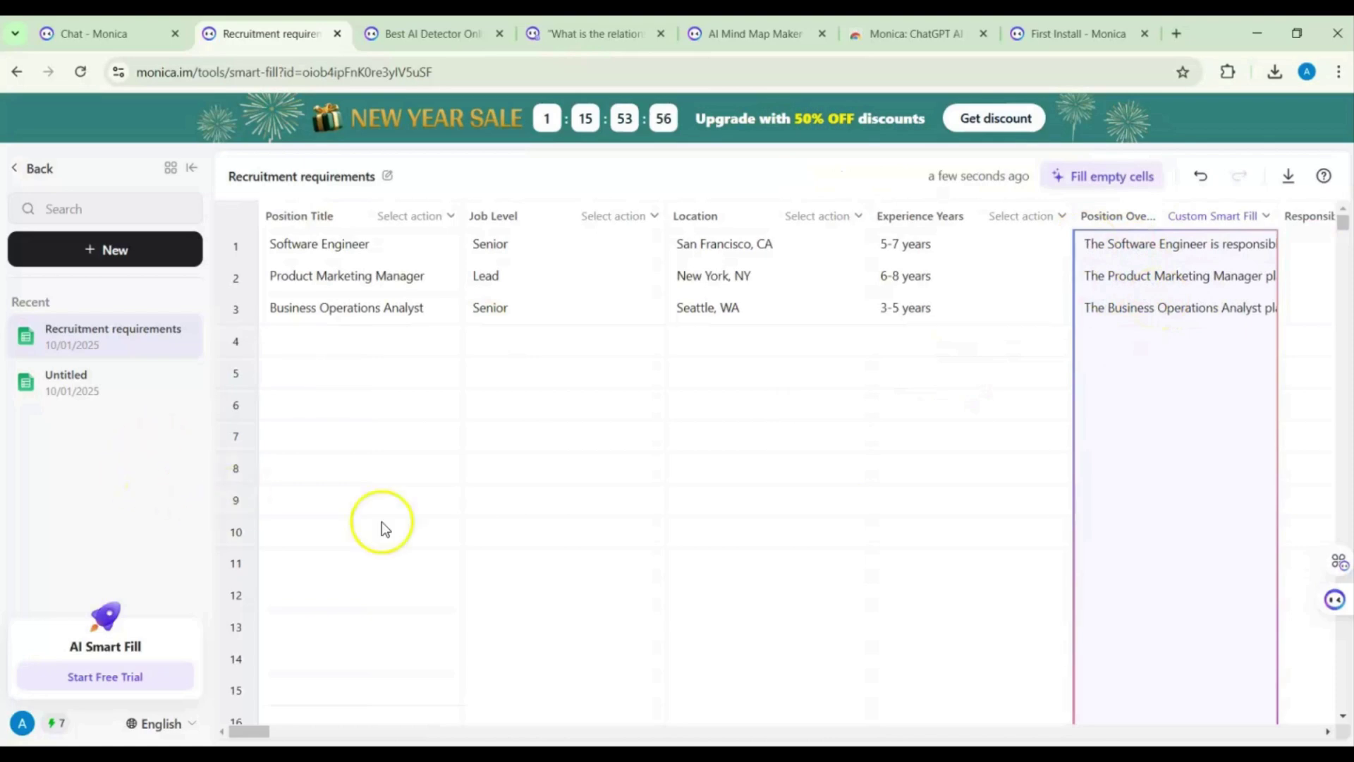
click(77, 34)
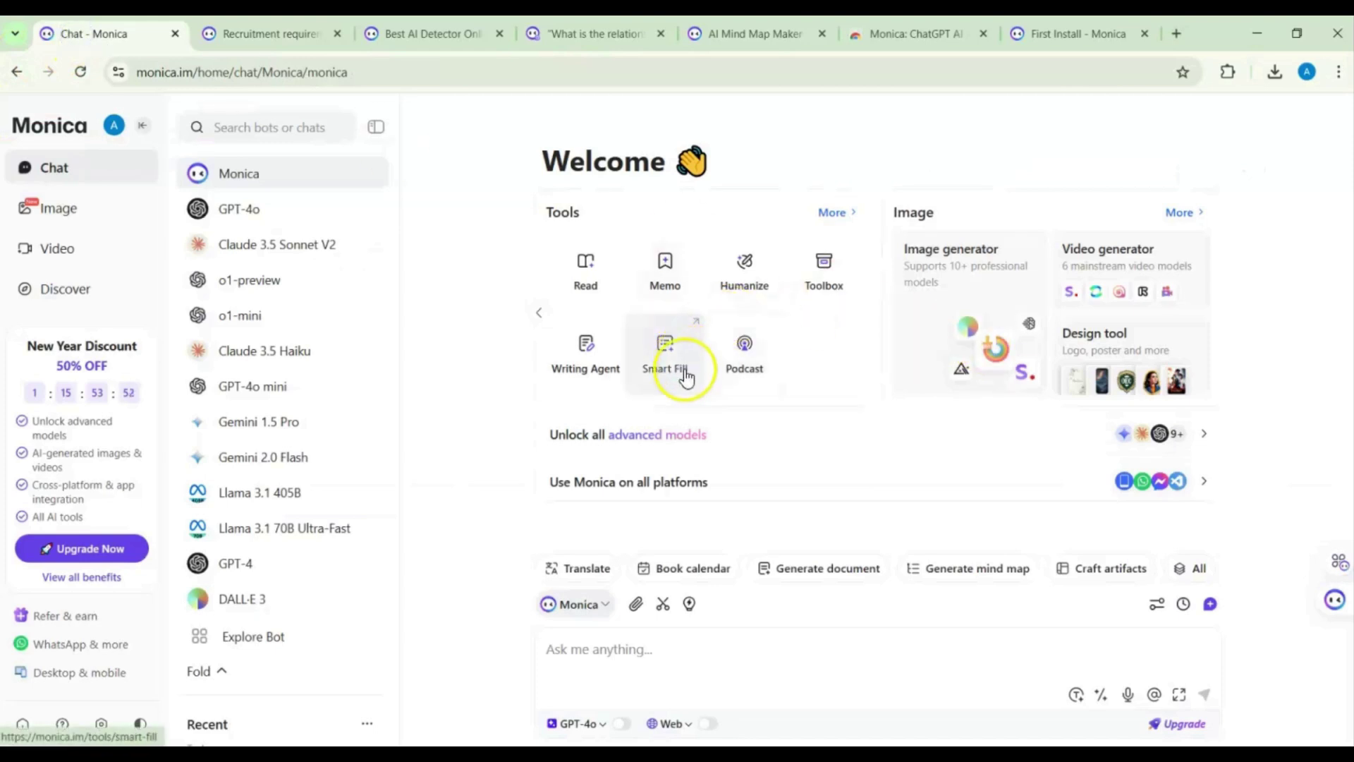
click(744, 349)
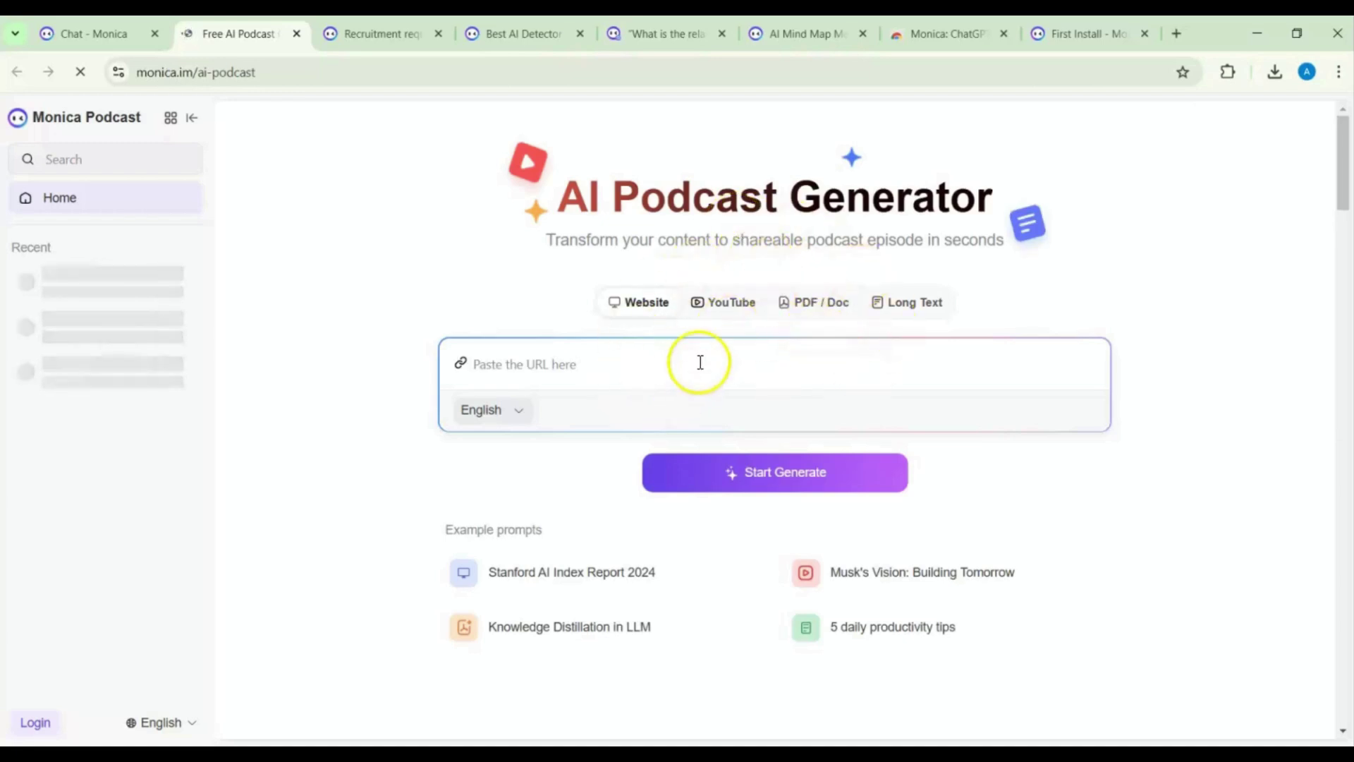
click(733, 404)
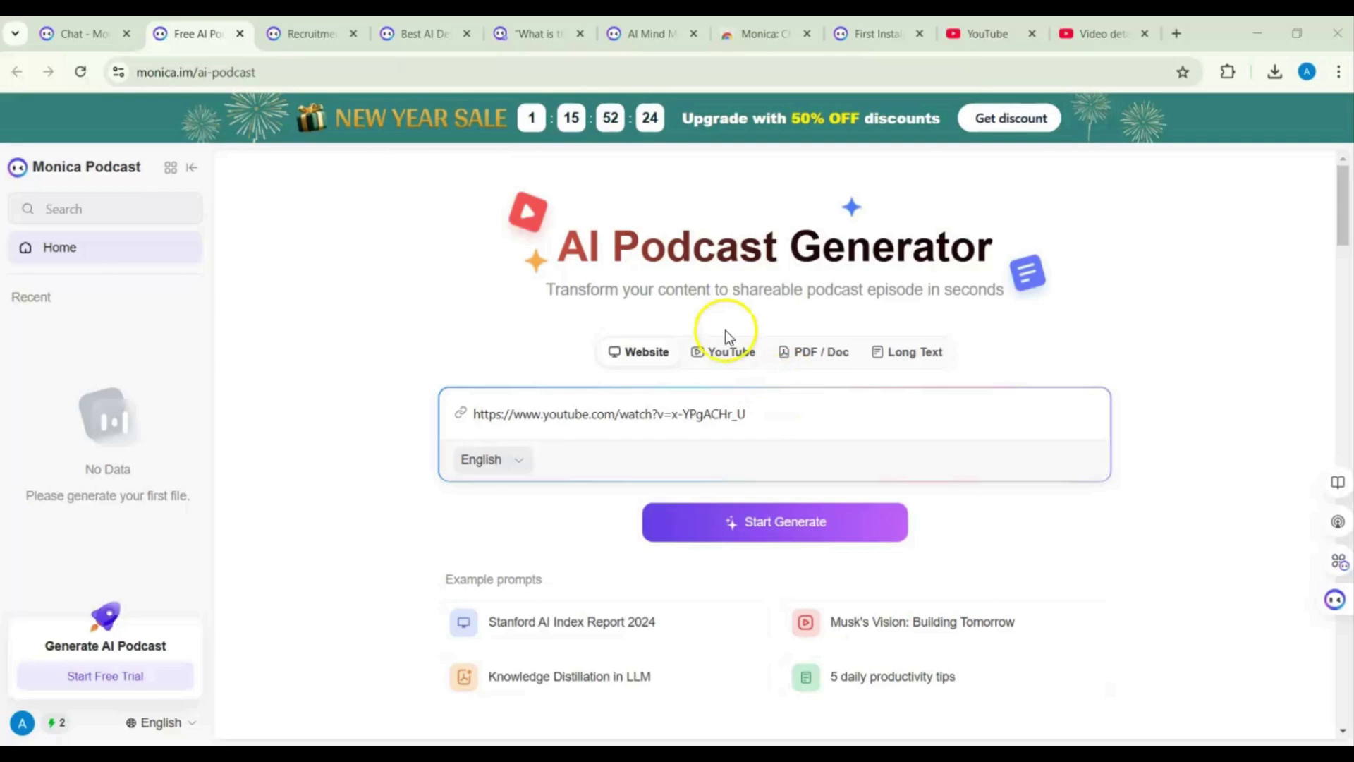
click(790, 530)
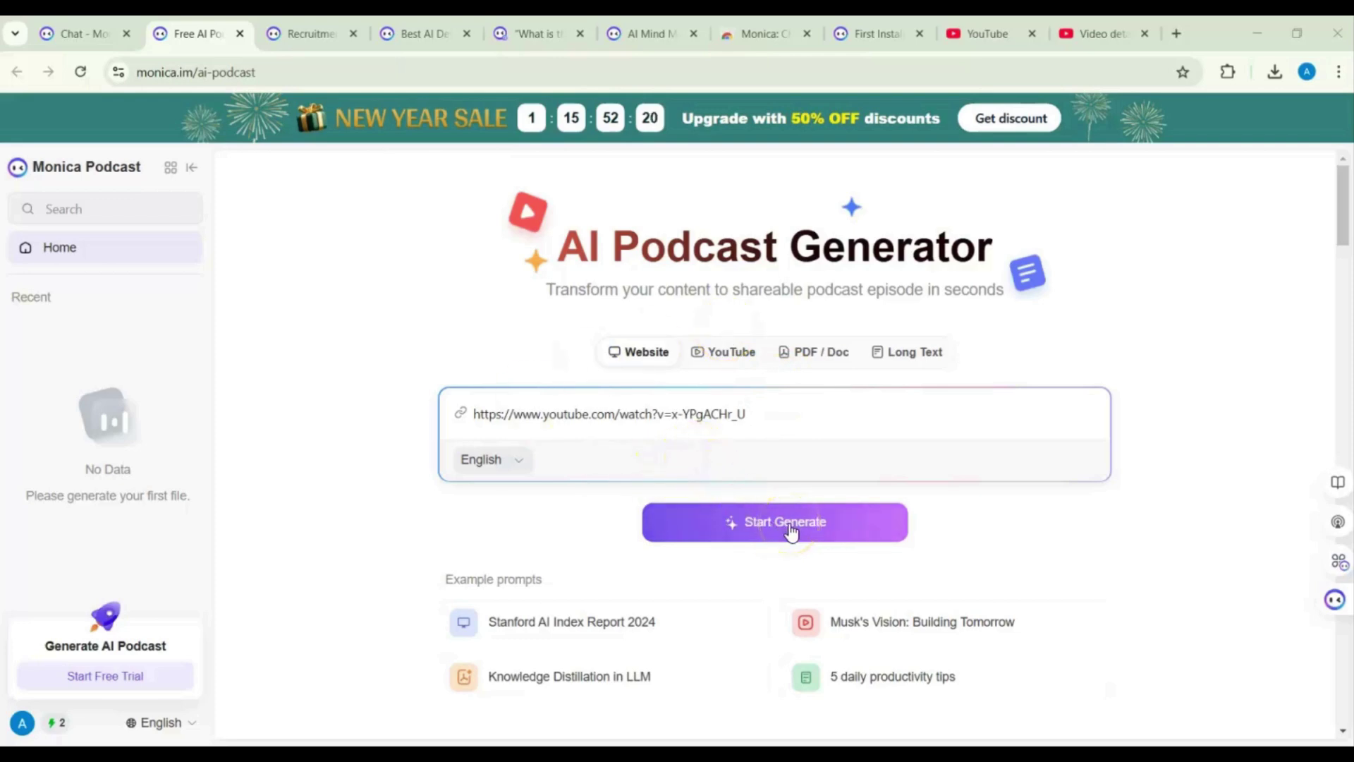
Step: Generate the podcast, play it from the start and skip ahead to about 00:52 before pausing
click(790, 530)
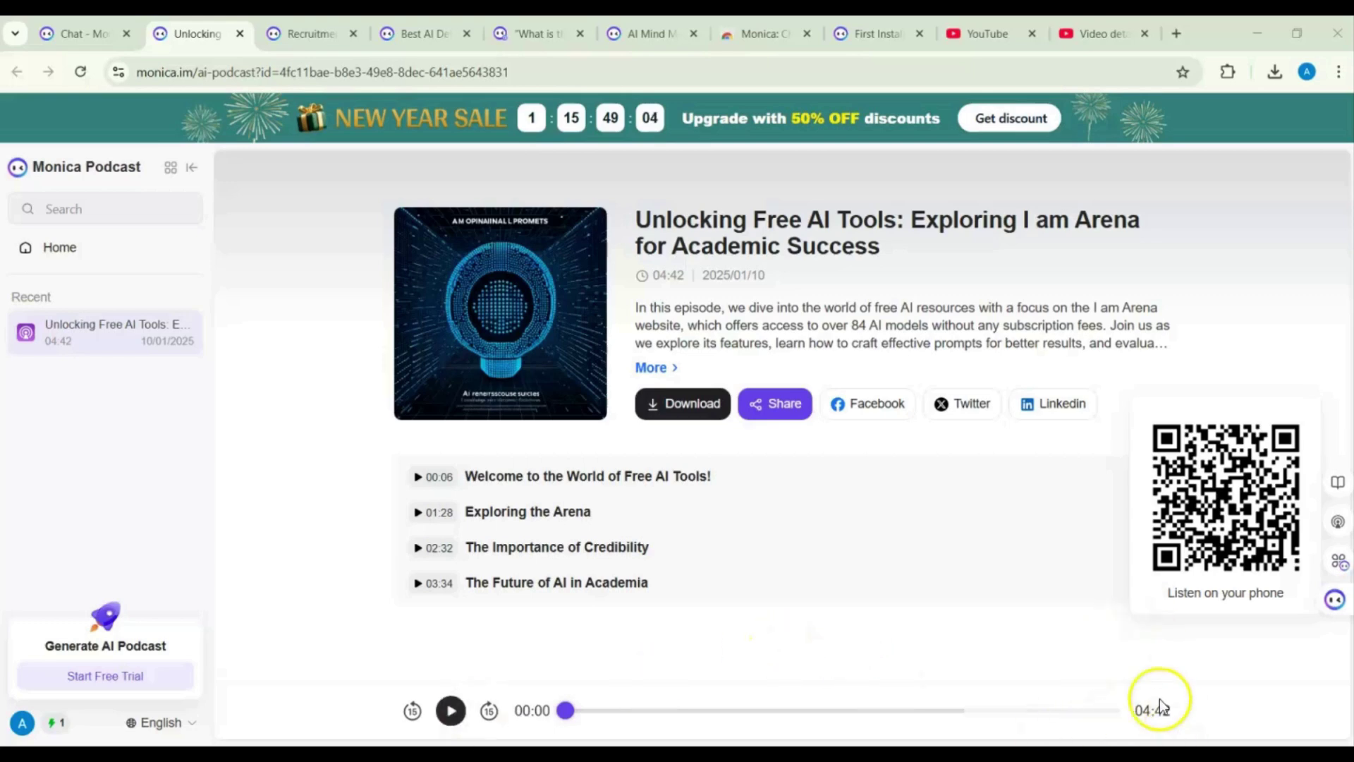
click(451, 710)
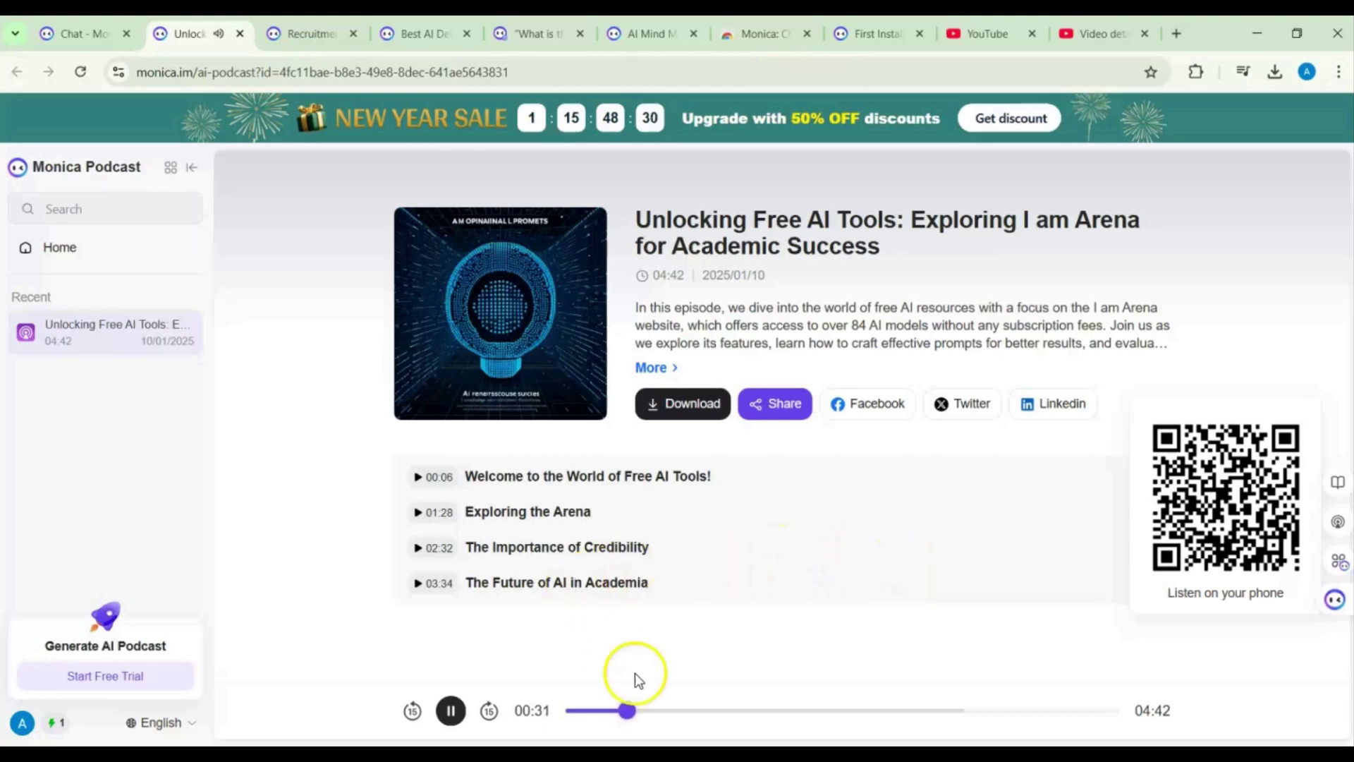
click(668, 710)
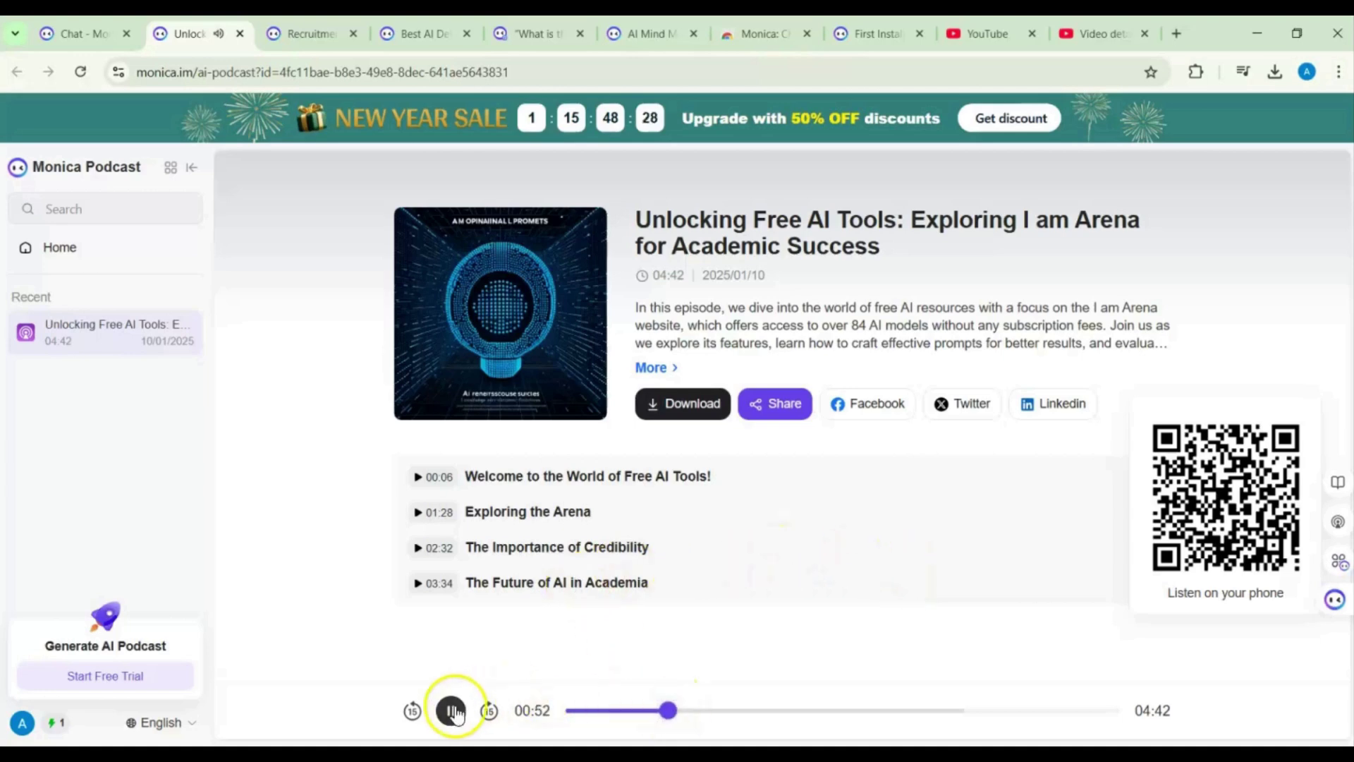
click(452, 710)
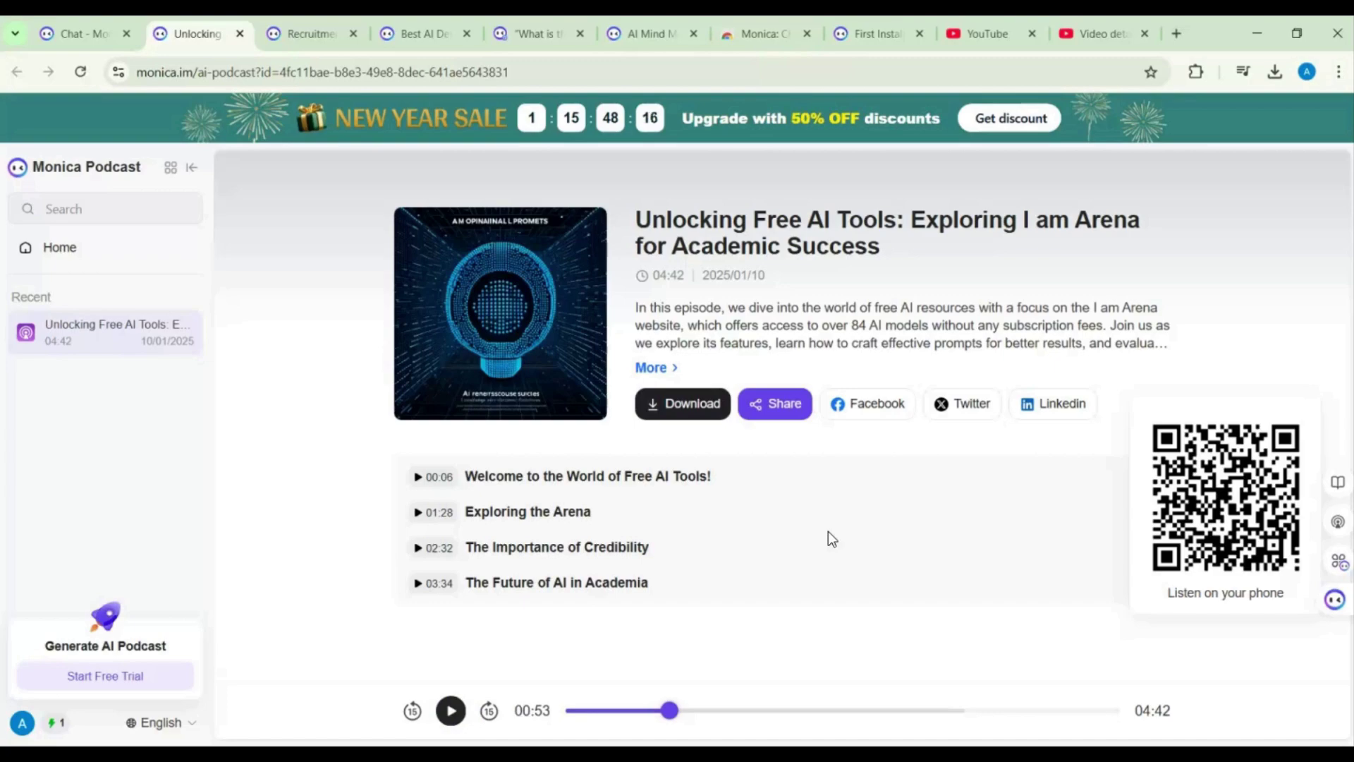
Step: Download the generated podcast episode as an audio file
click(839, 541)
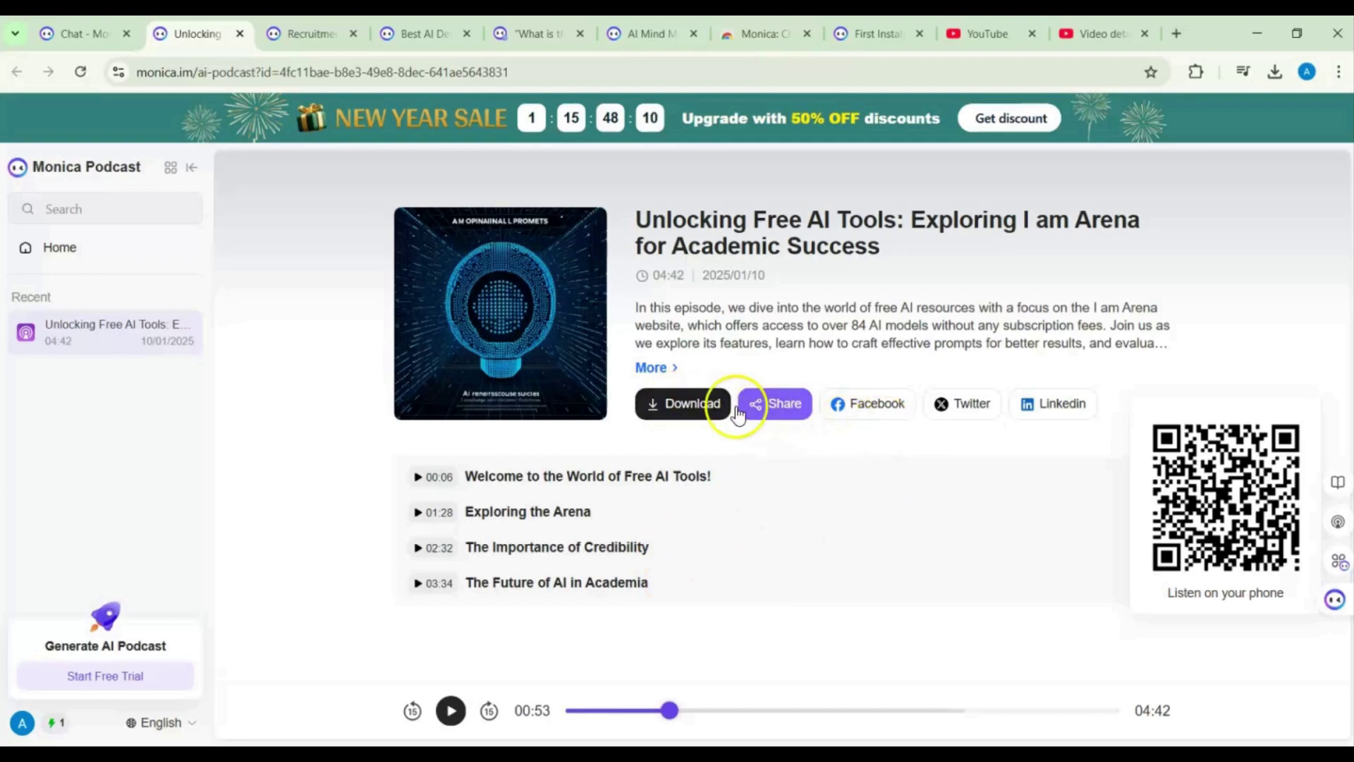
click(704, 409)
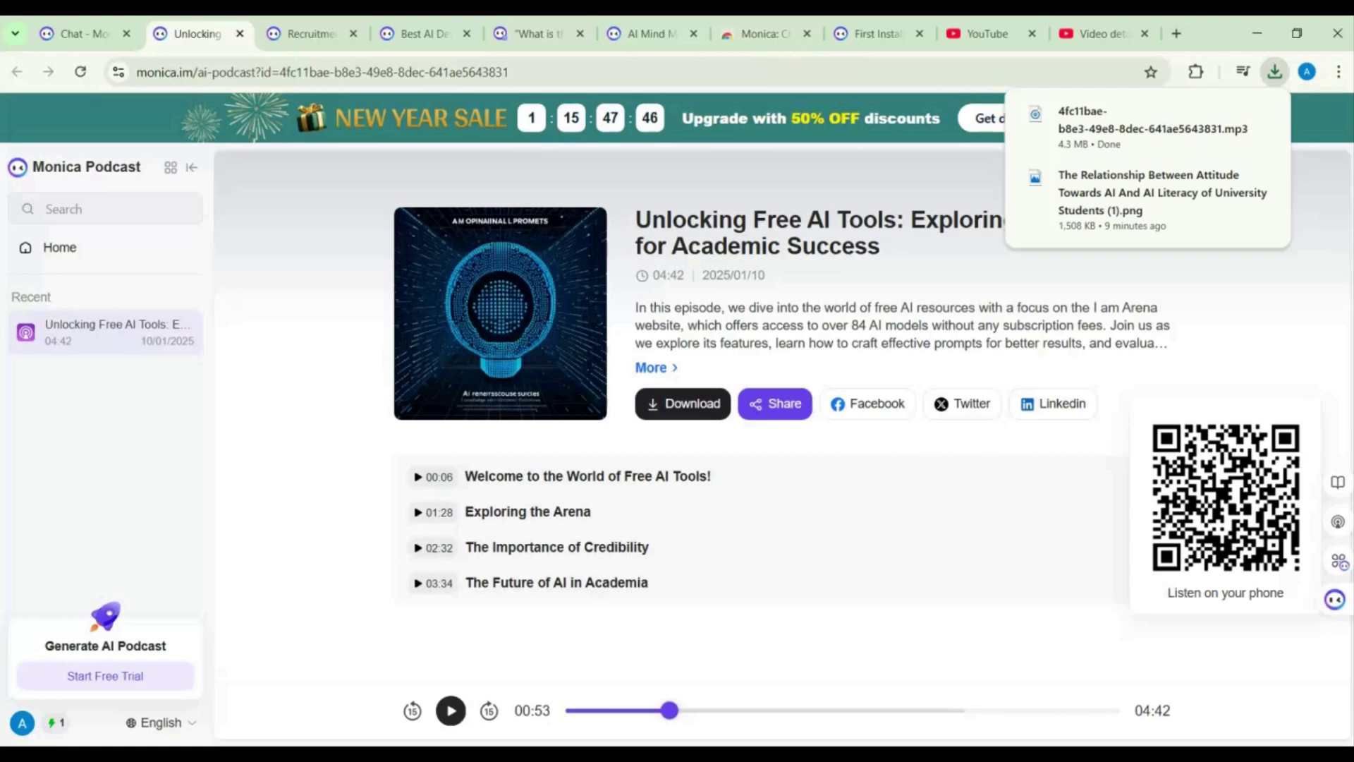
Step: In the Monica chat, open Generate document with the Report template and enter instructions for an academic Introduction on AI-related content and AI literacy
key(ctrl+shift+Tab)
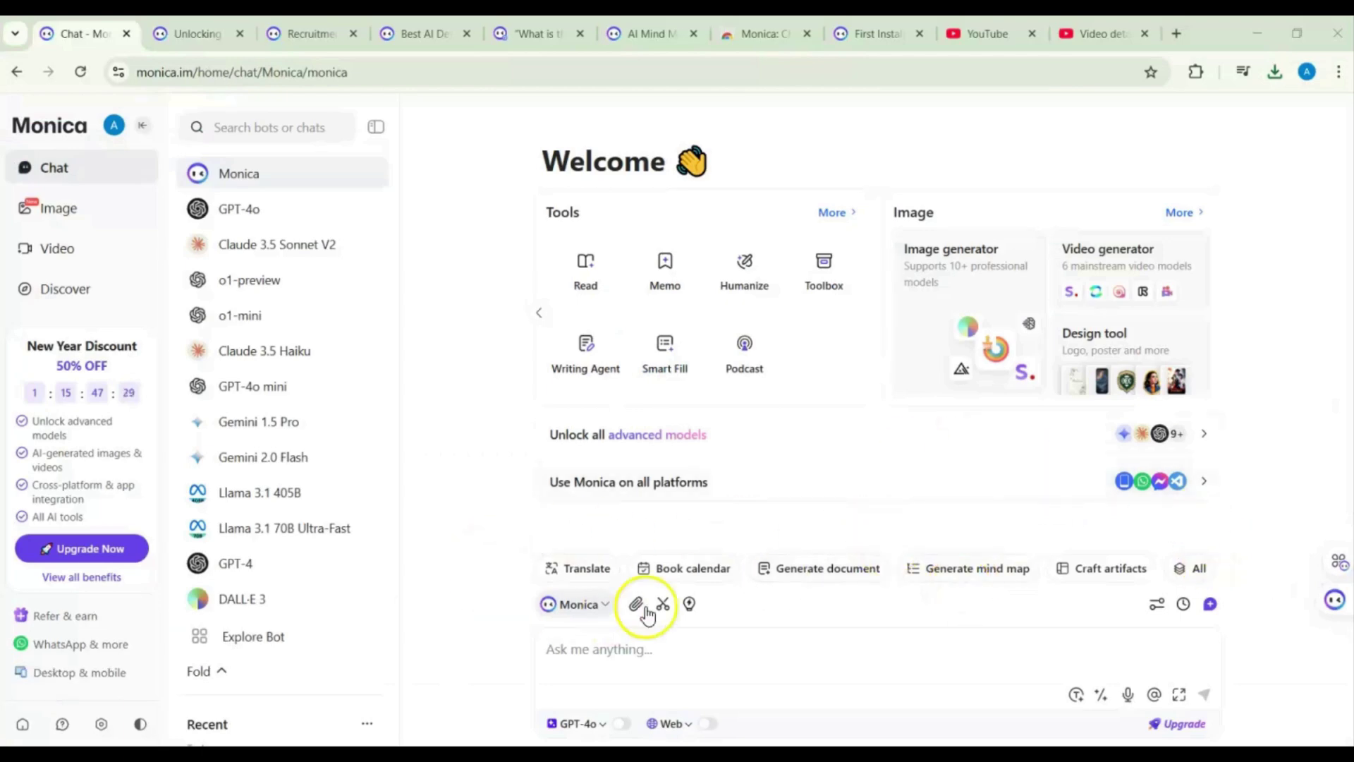
click(1199, 572)
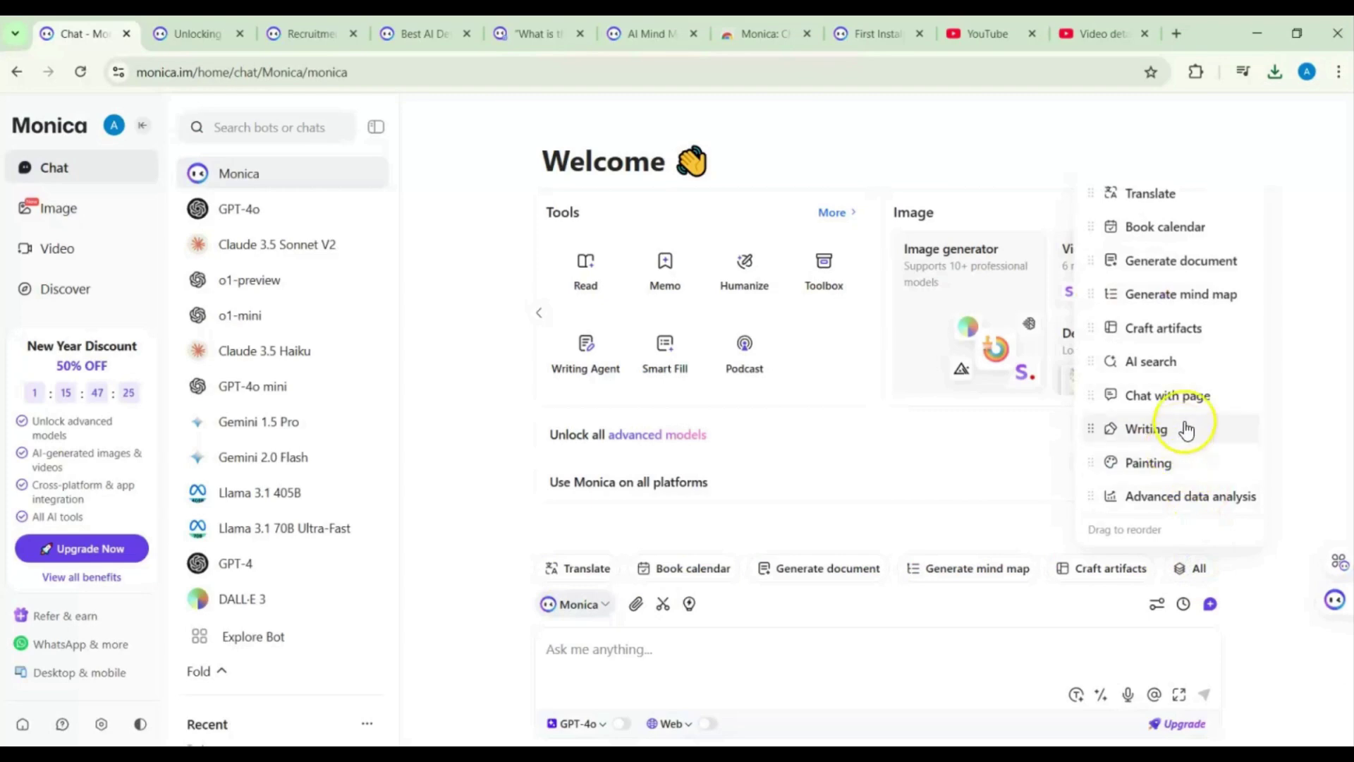
click(1188, 263)
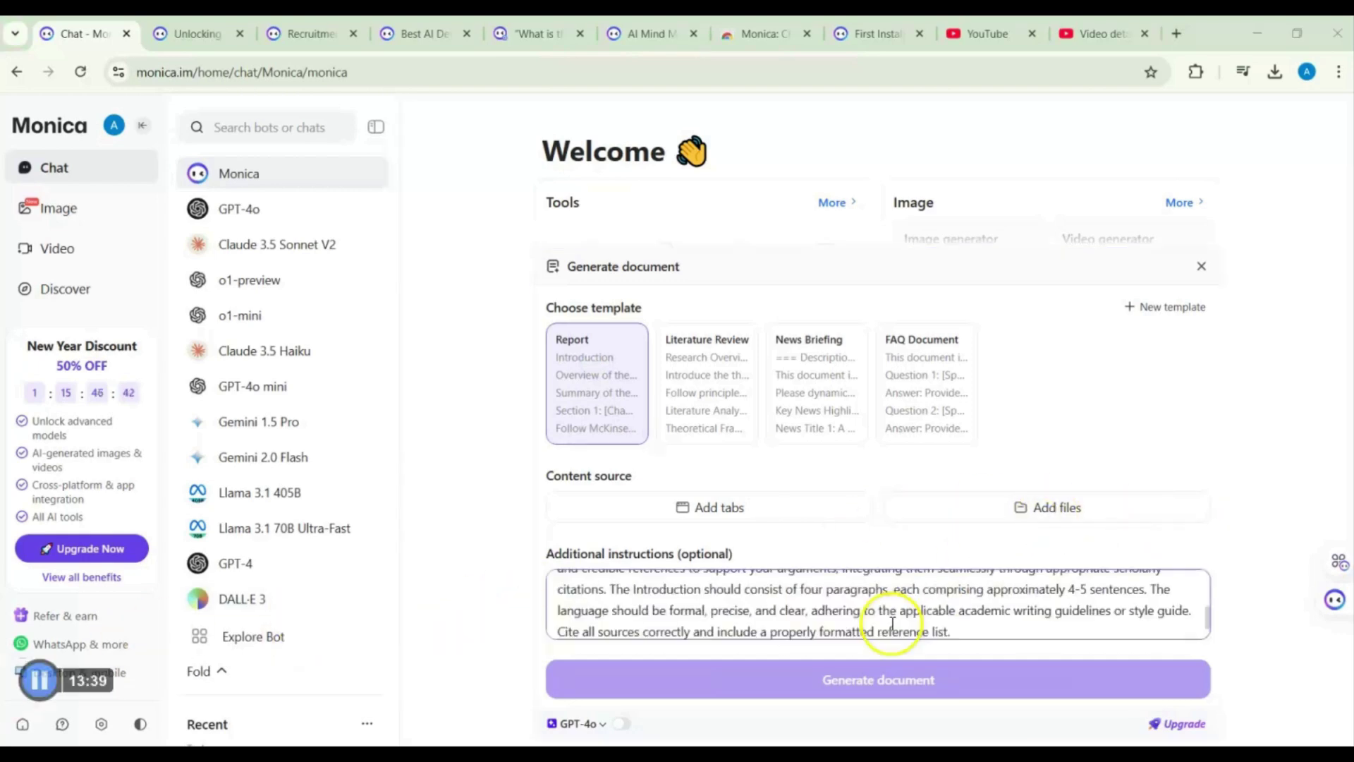
scroll(882, 614, up, 5)
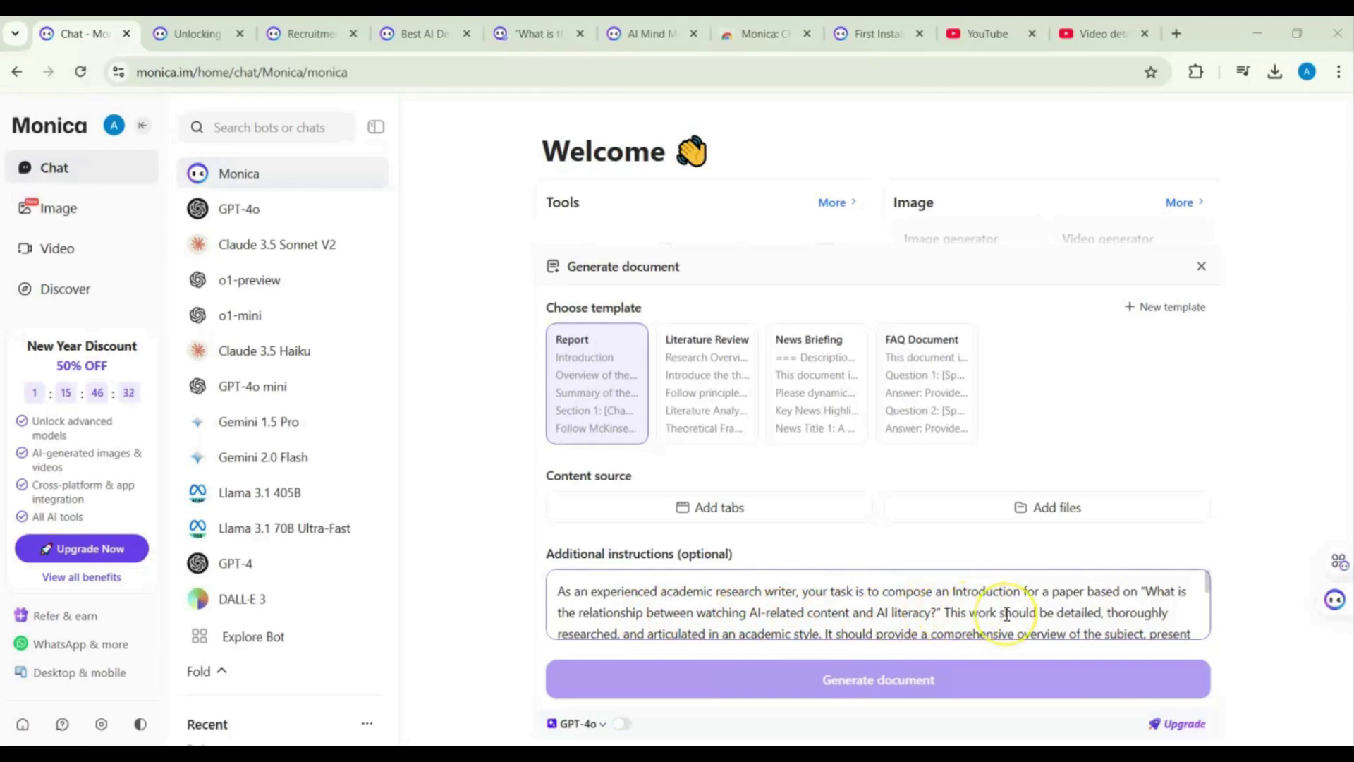
scroll(1006, 613, down, 3)
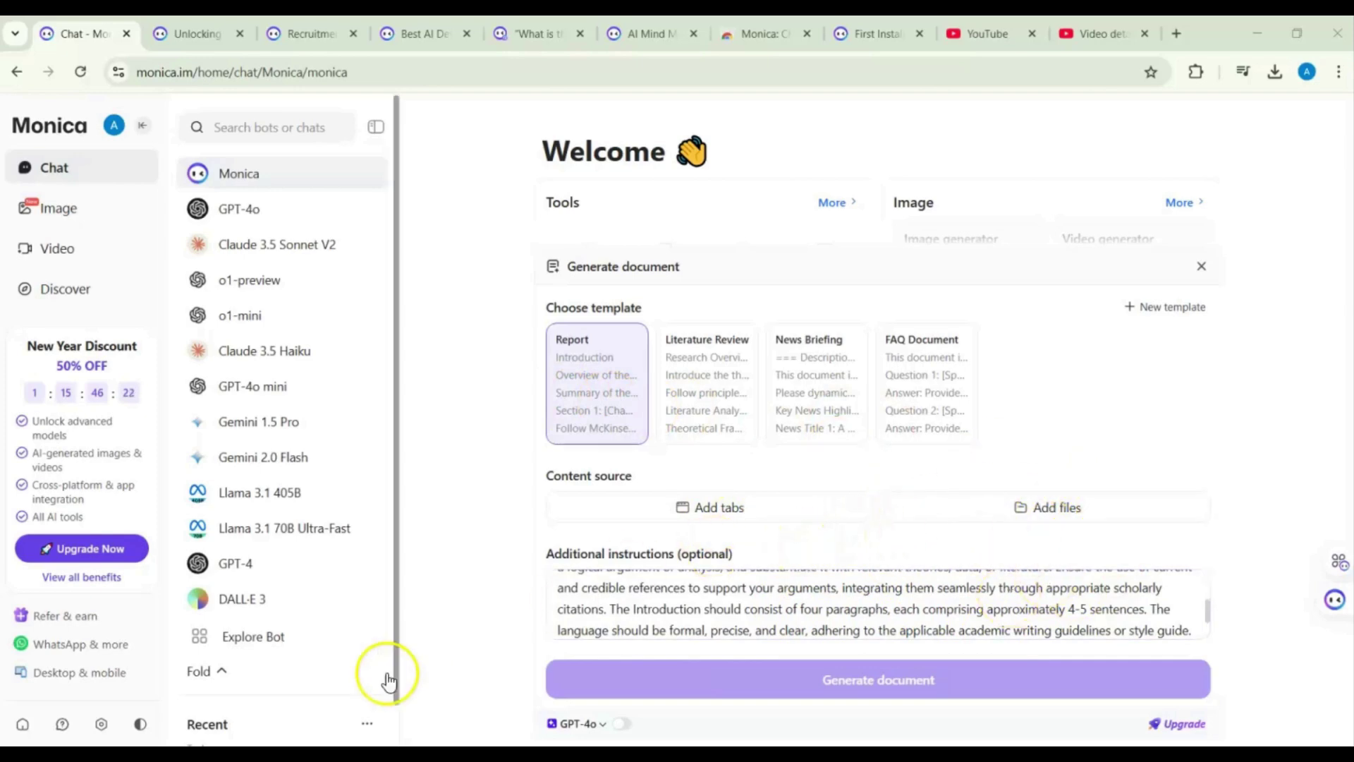
click(1056, 511)
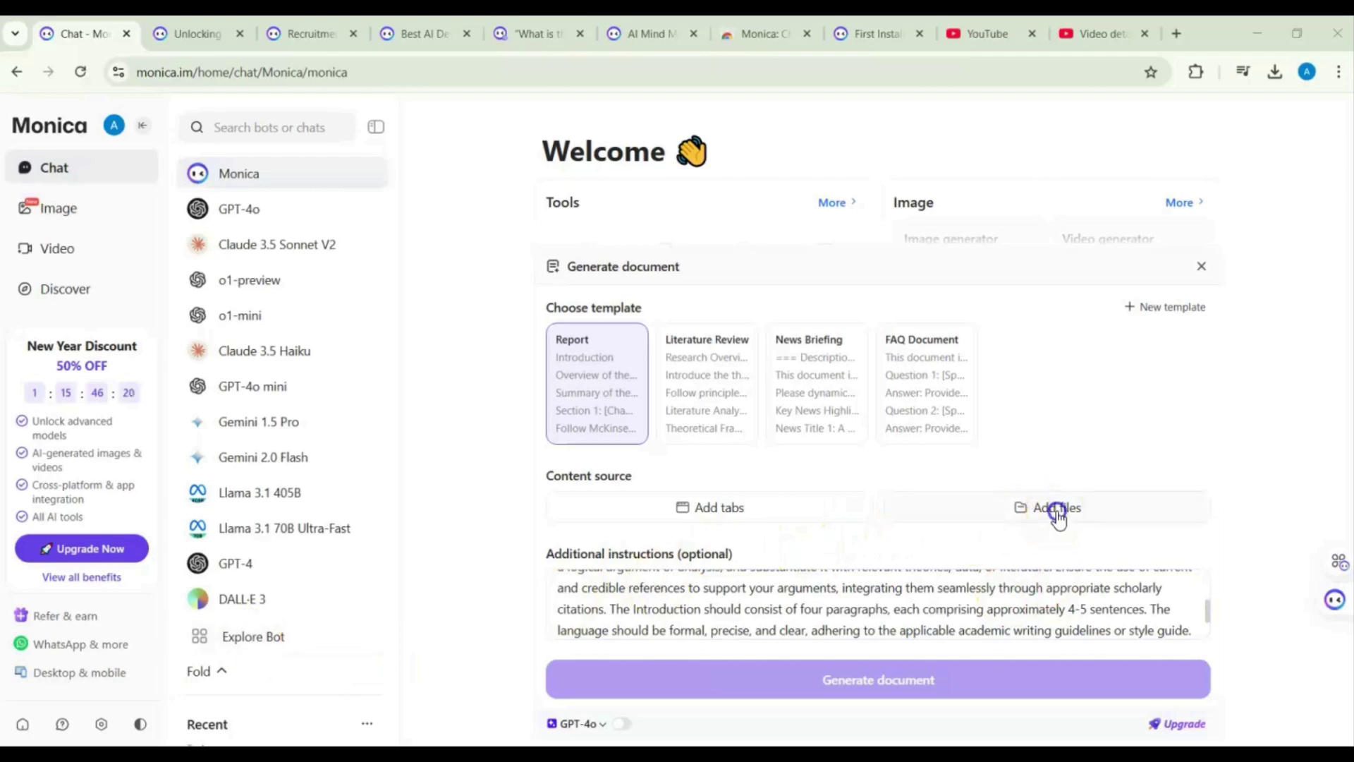
drag(299, 223, 325, 131)
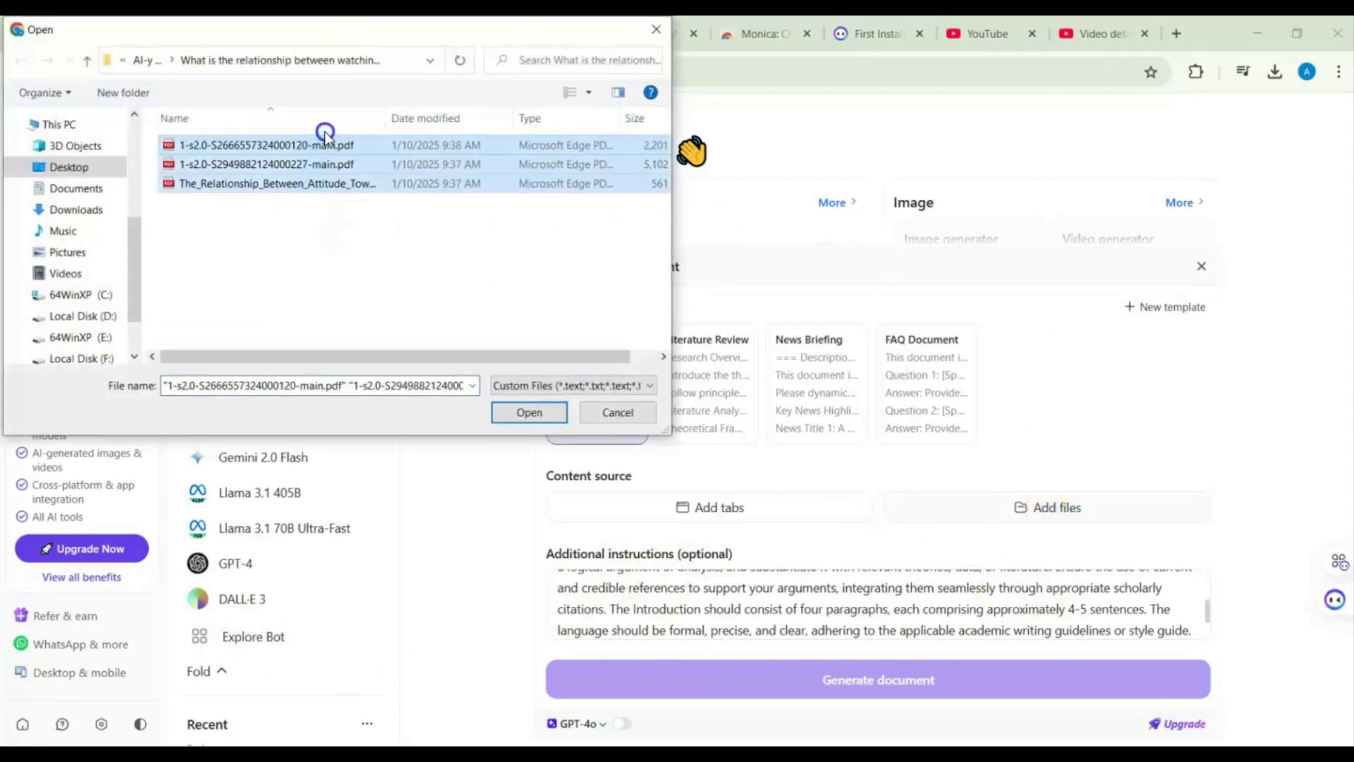
click(522, 410)
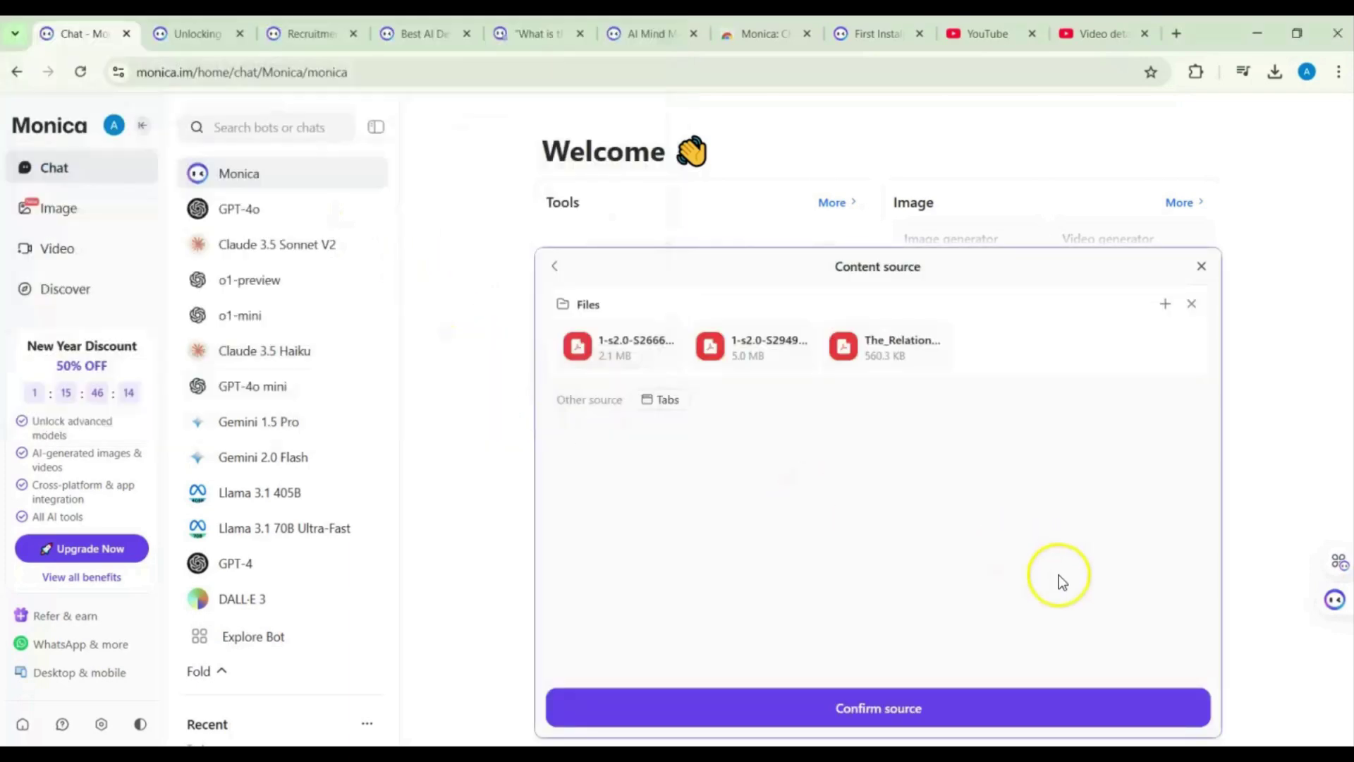
click(909, 711)
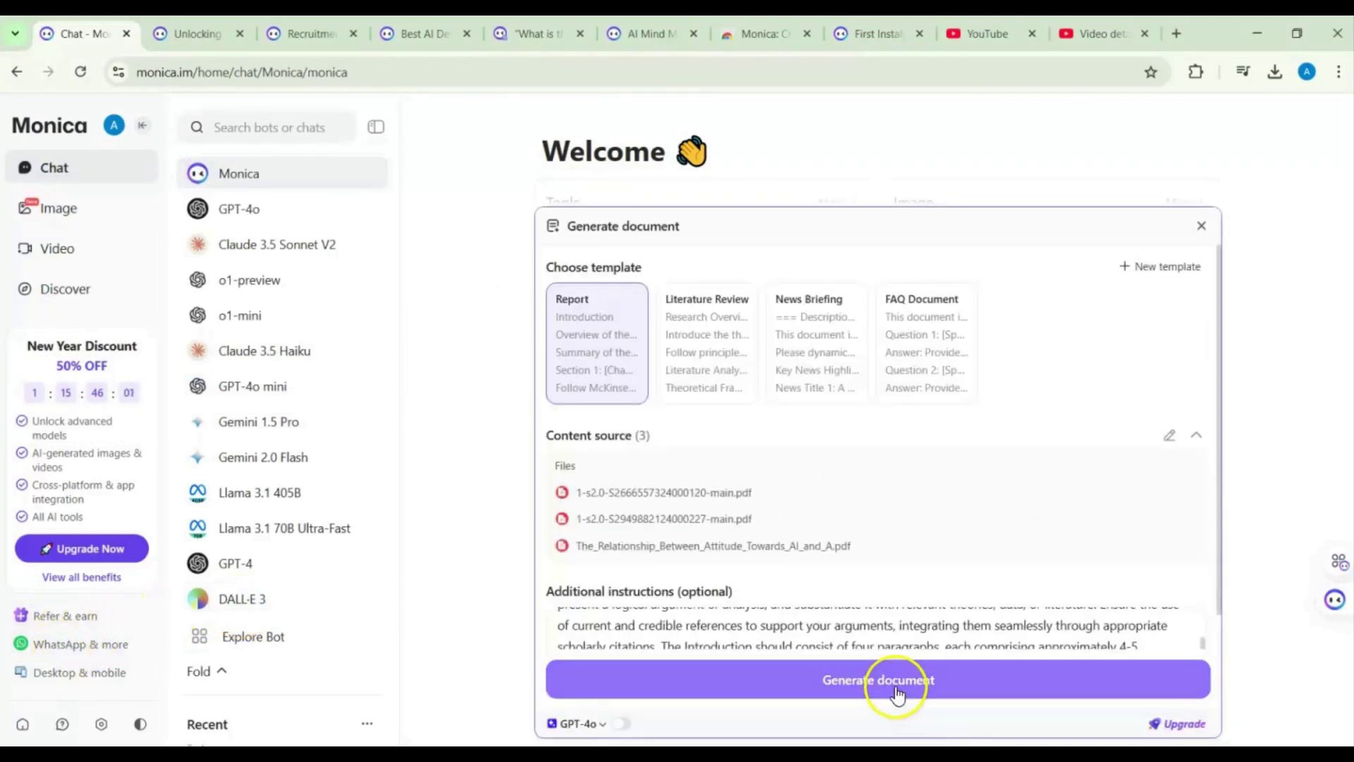
click(897, 688)
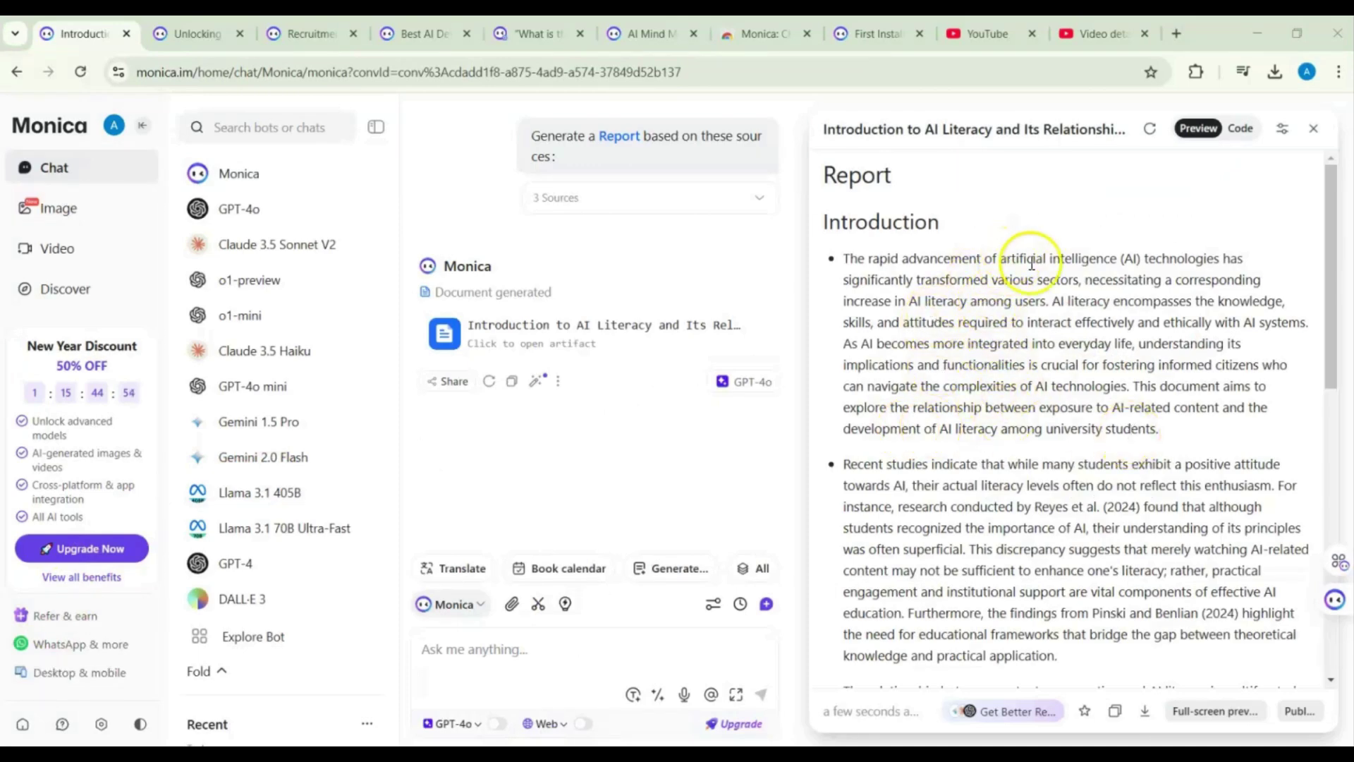
Step: Review the generated report from its Introduction paragraphs through to the References list
scroll(1030, 271, down, 7)
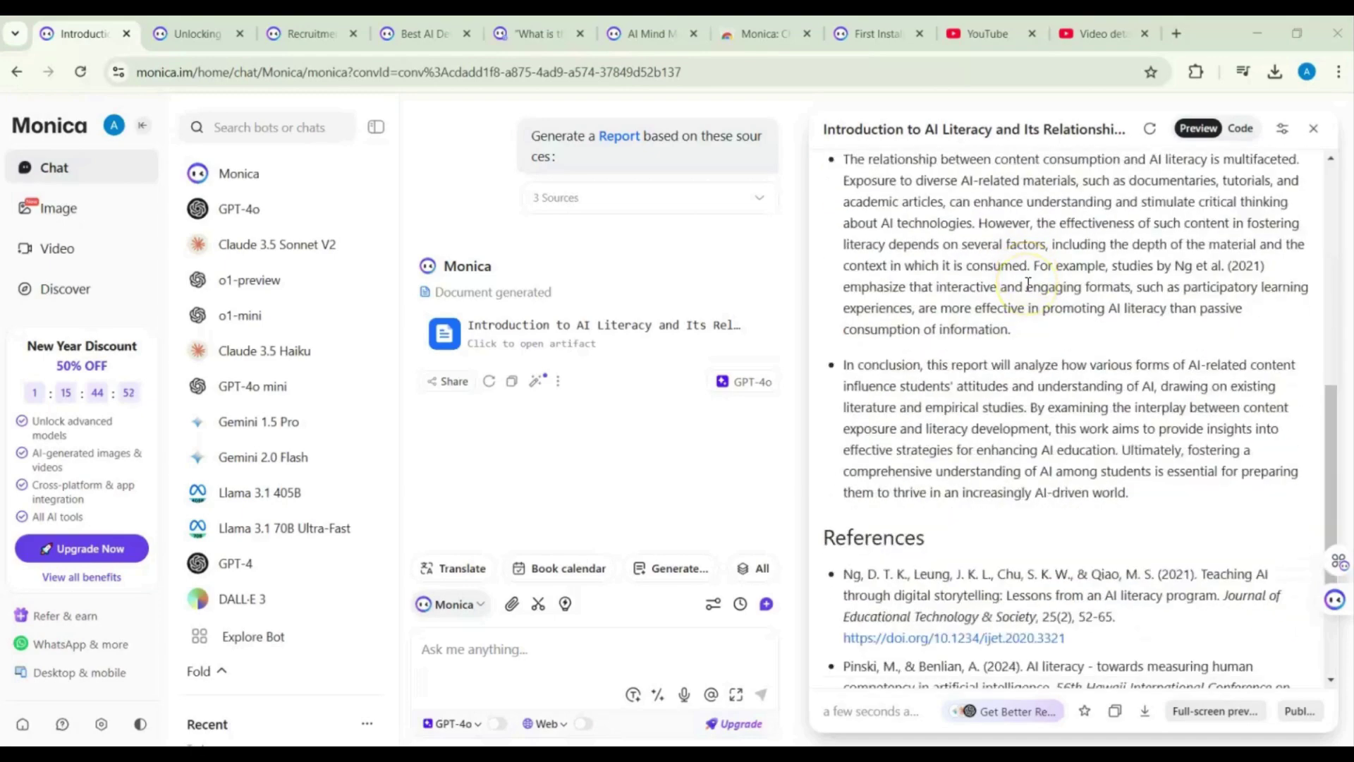
scroll(1028, 283, up, 8)
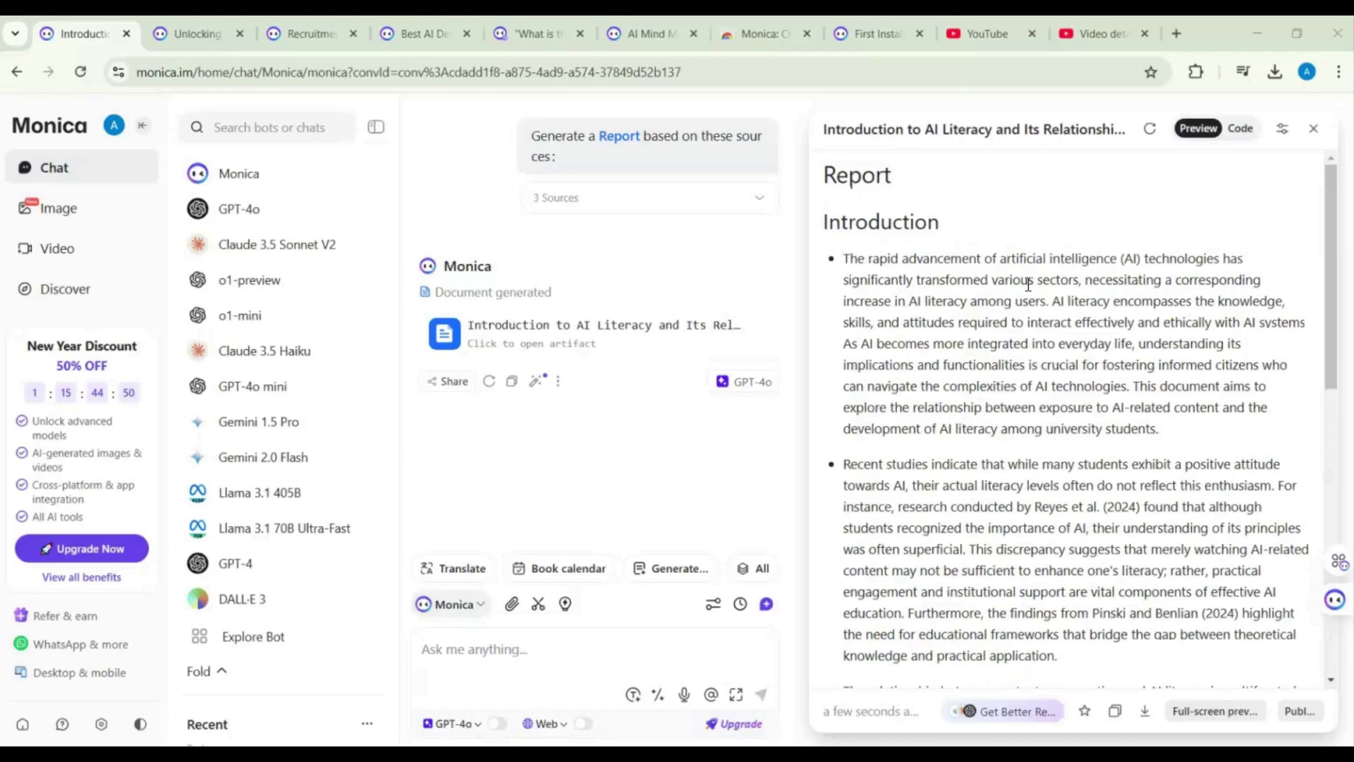
scroll(1028, 283, down, 7)
scroll(1028, 284, up, 8)
scroll(976, 341, down, 5)
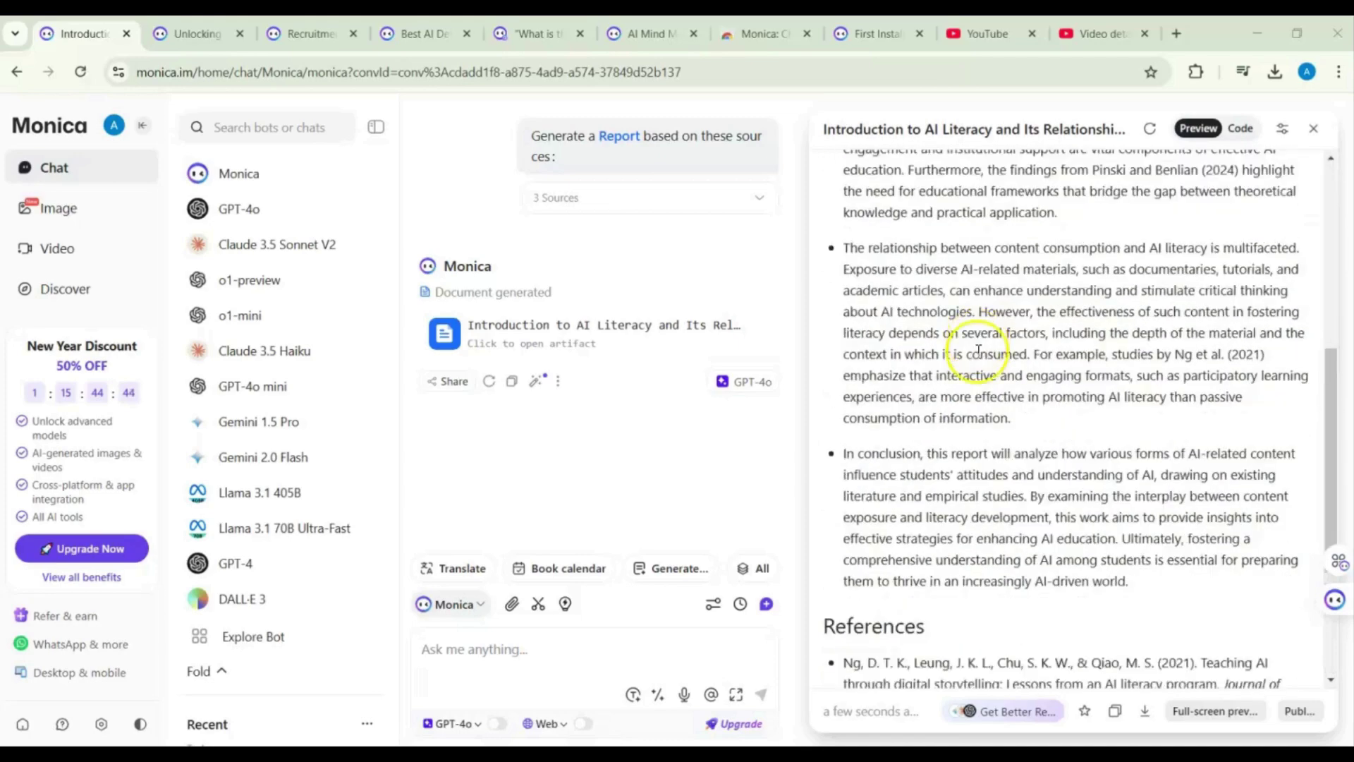
scroll(932, 422, down, 3)
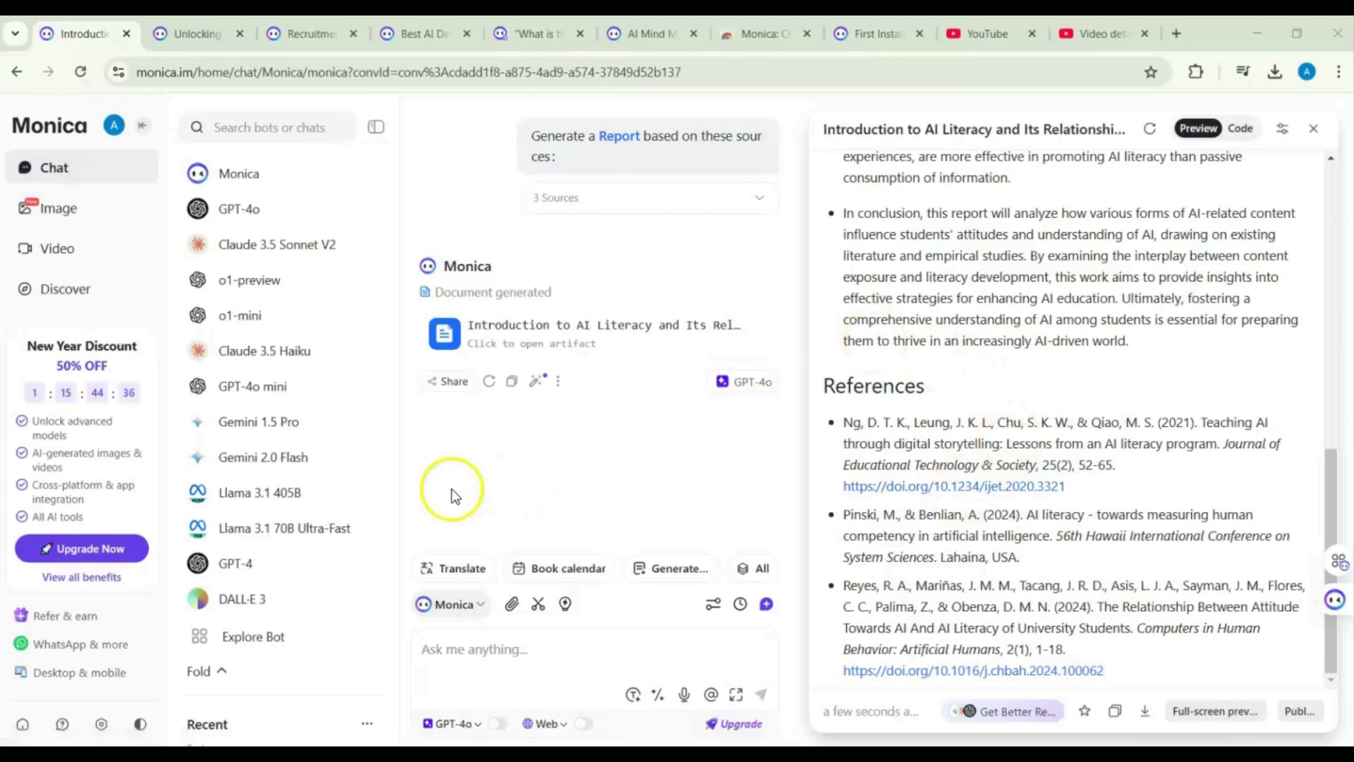
Step: Go to Monica's Image section, dismiss the Recraft promotion and open the Image generation tool
click(66, 219)
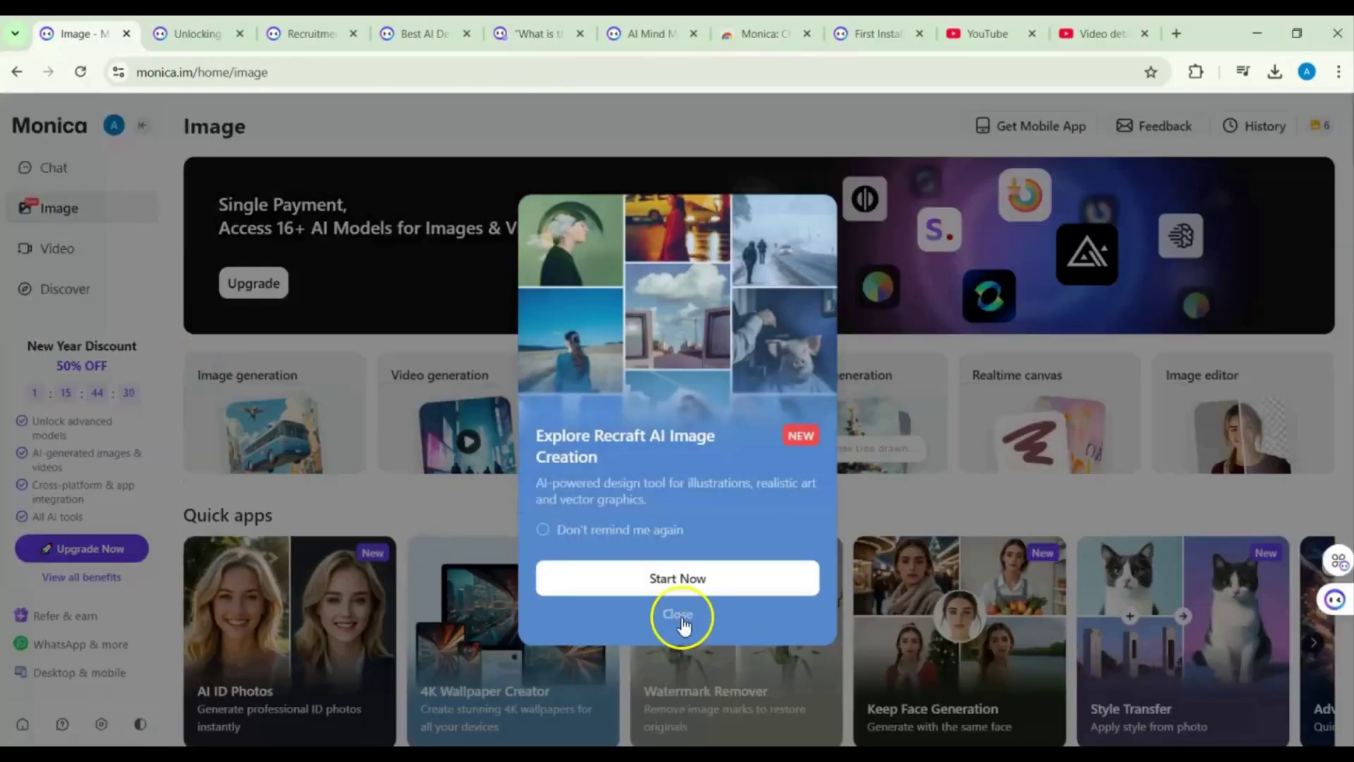
click(679, 617)
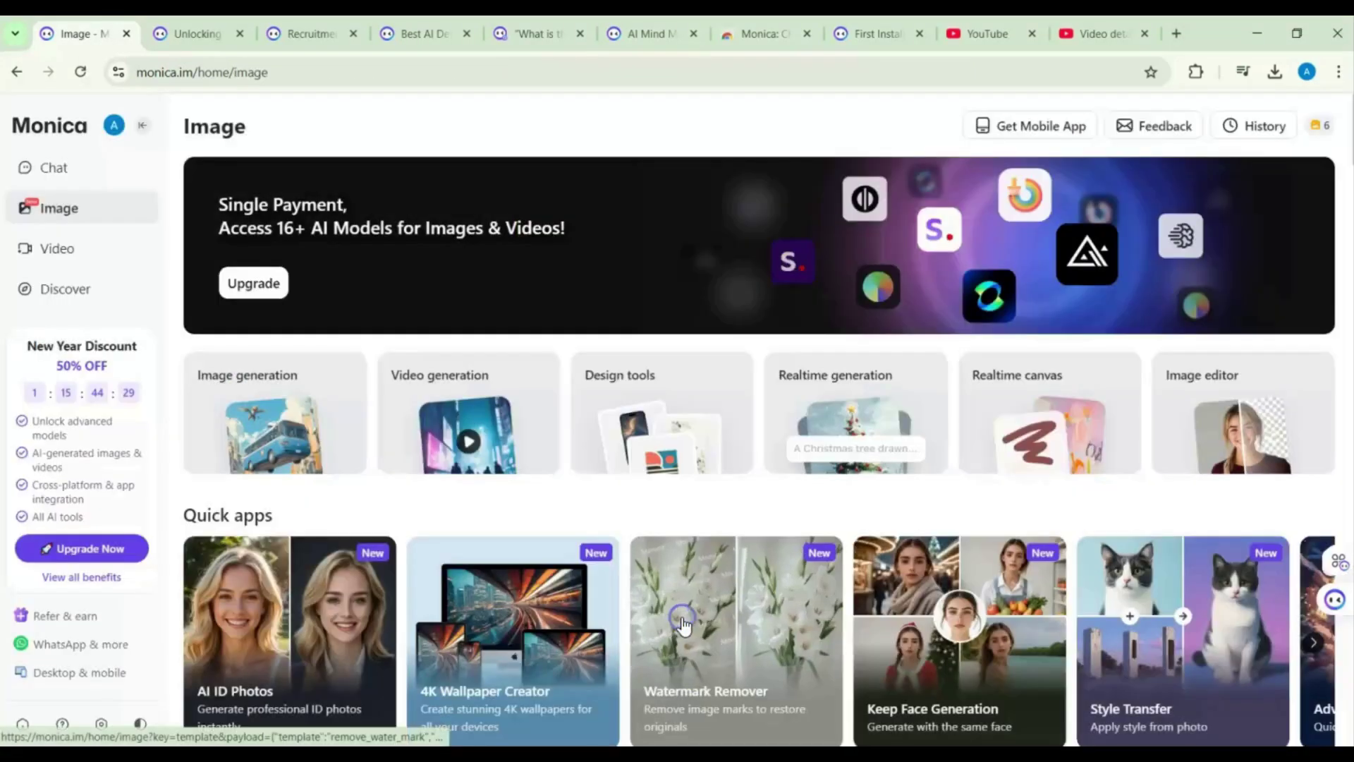
click(280, 417)
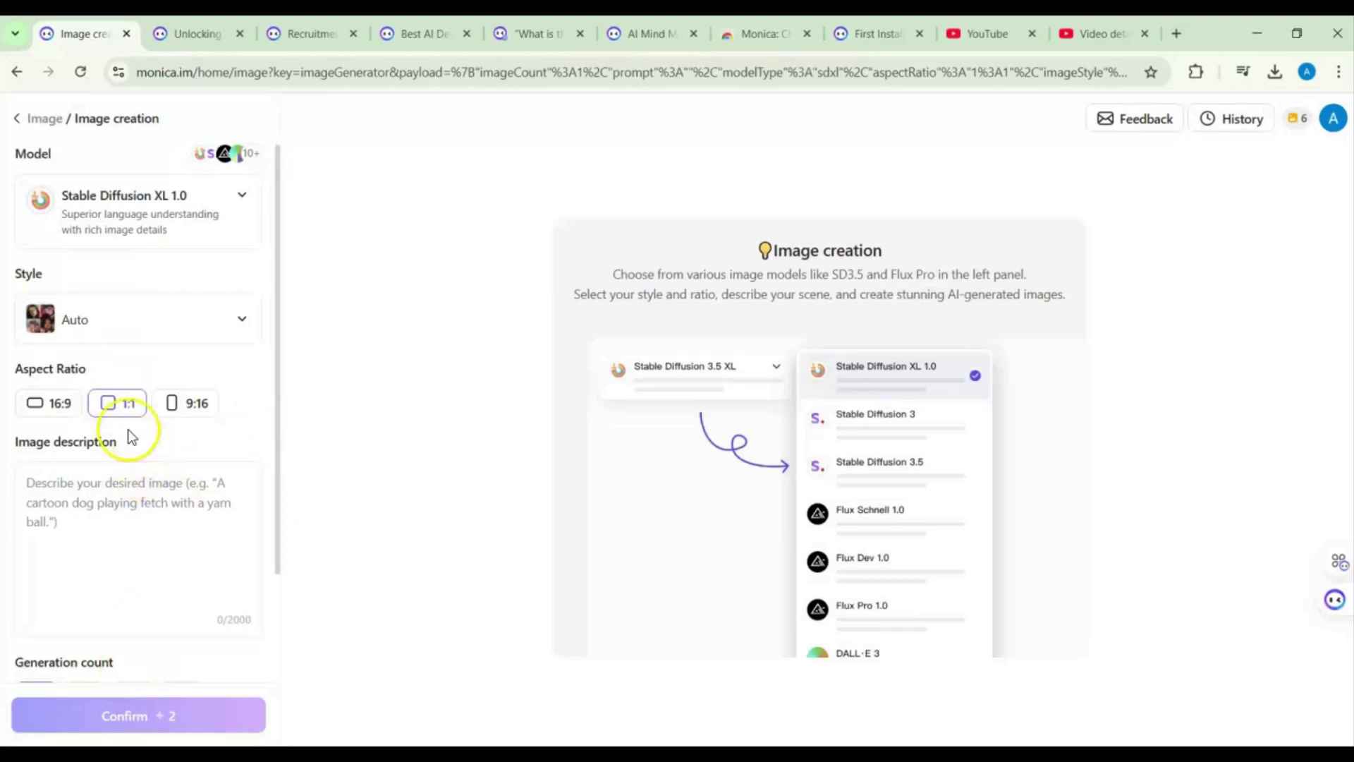
Step: Generate a 9:16 image described as "What is the relationship between watching AI-related content and AI literacy?" with Stable Diffusion XL 1.0
text("What is the relationship between watching AI-related content and AI literacy?")
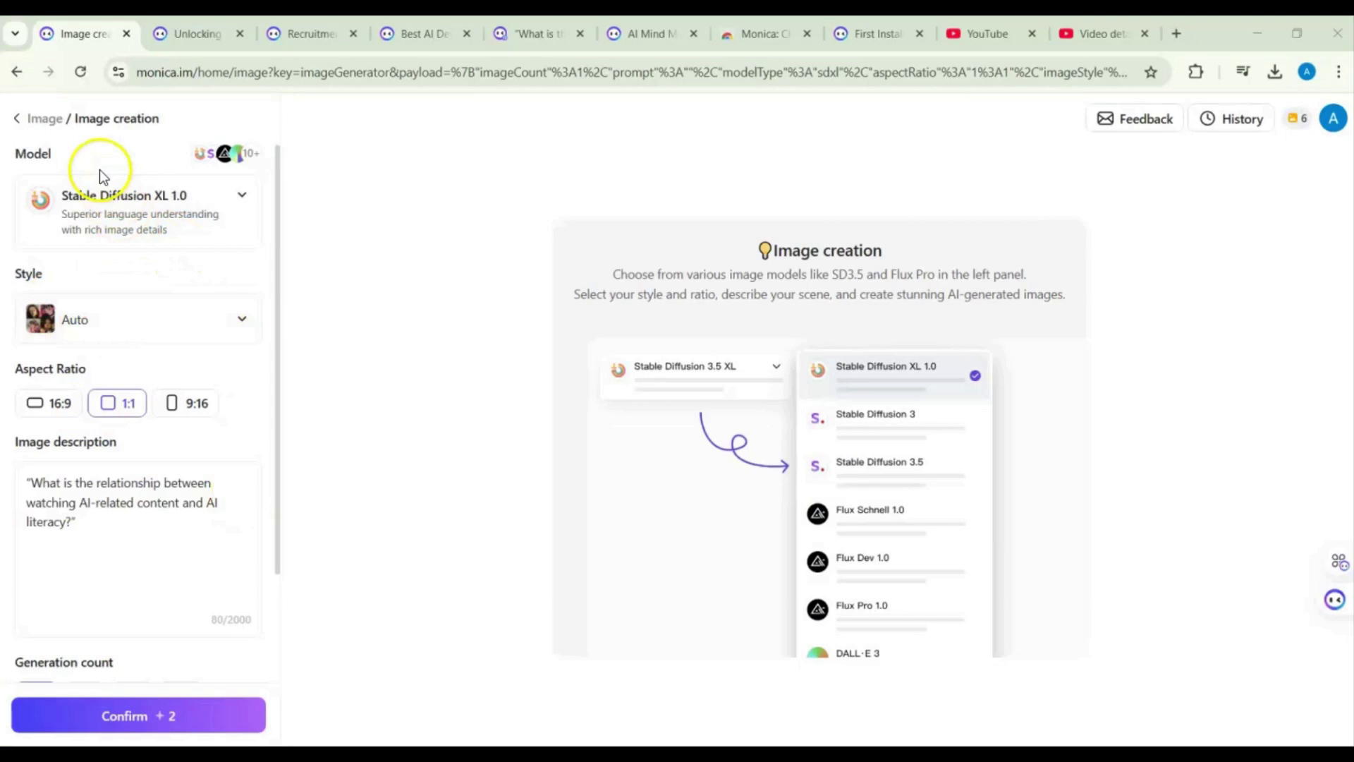
click(196, 412)
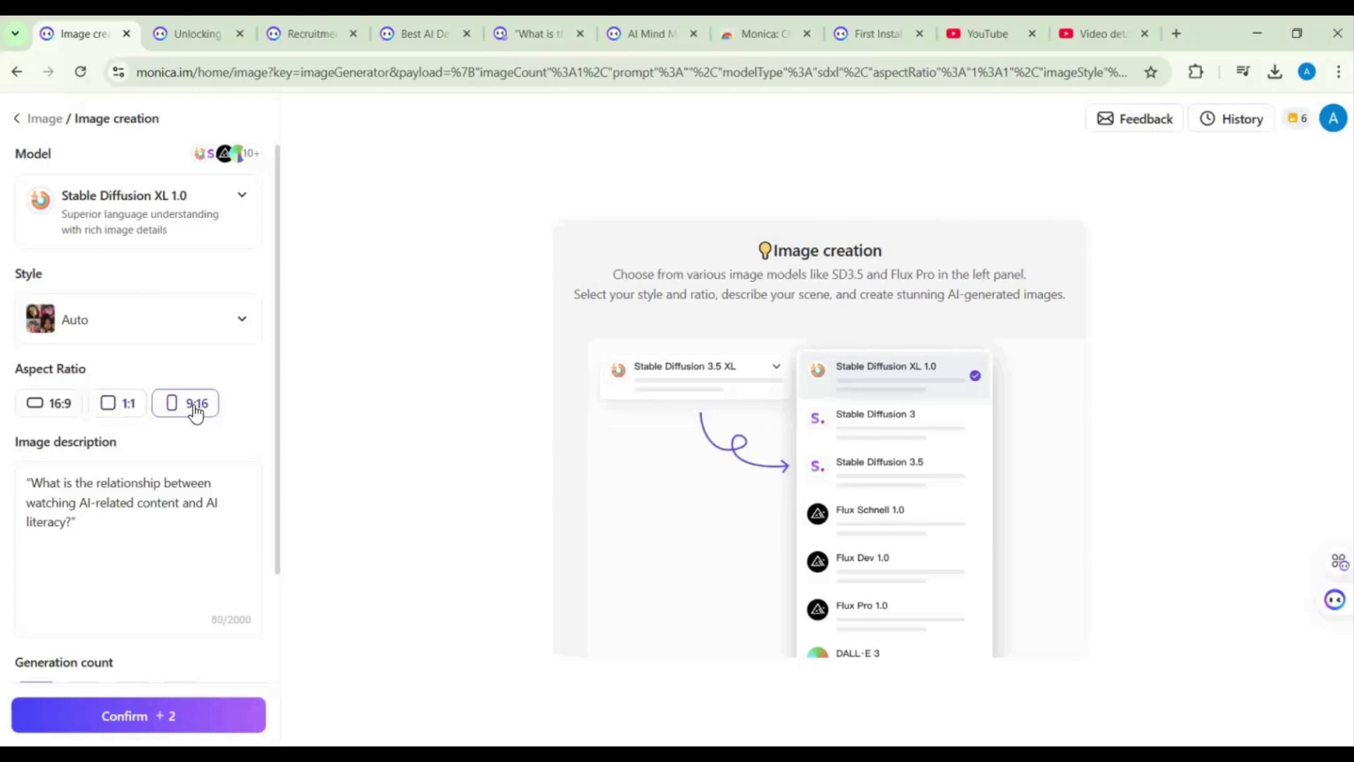
click(135, 716)
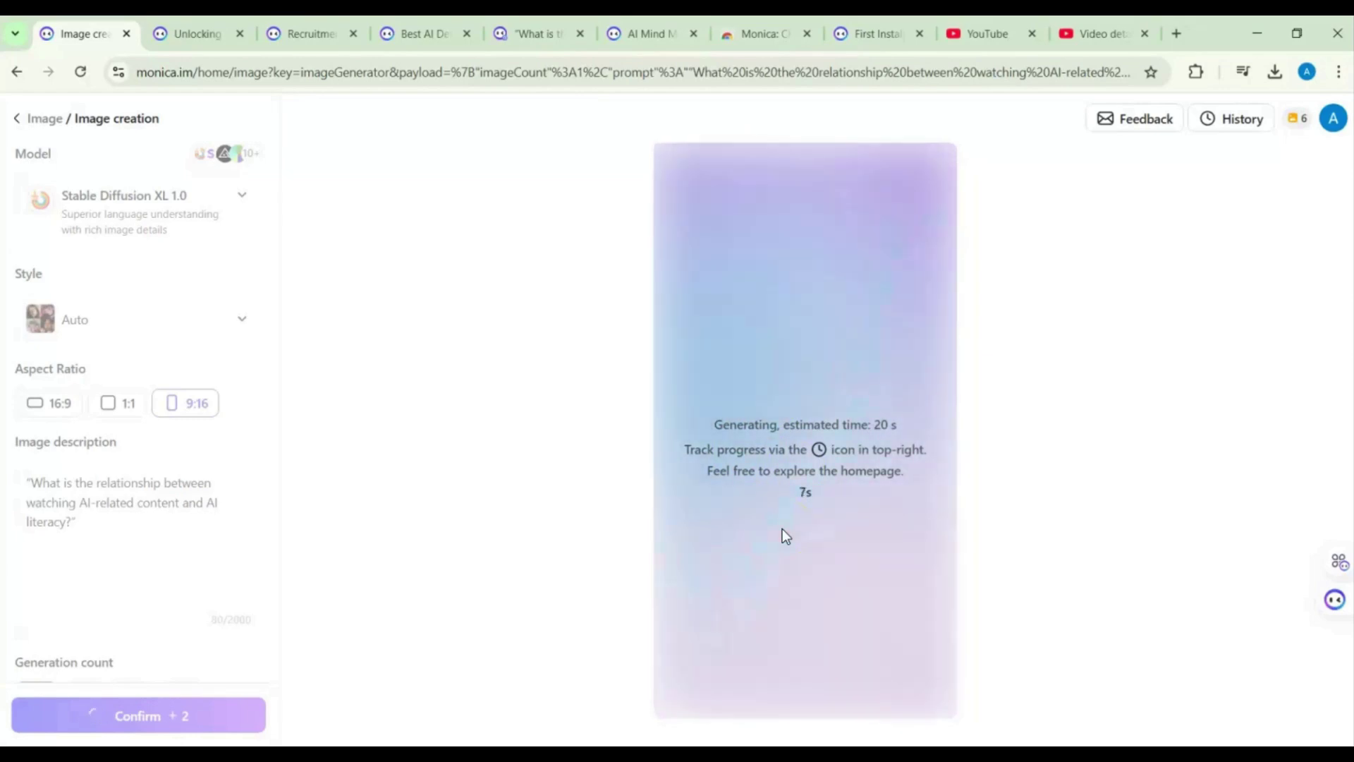
click(658, 528)
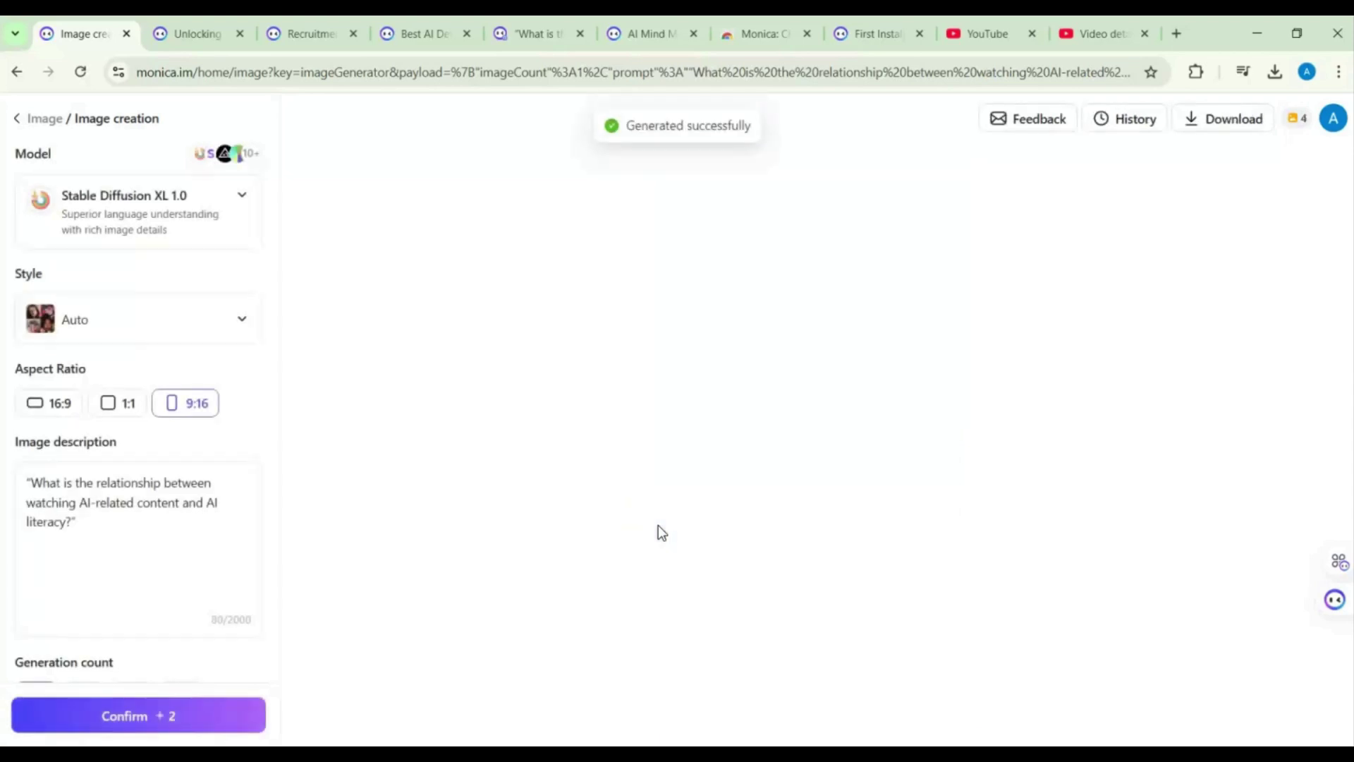
click(677, 522)
click(658, 540)
mouse_move(859, 408)
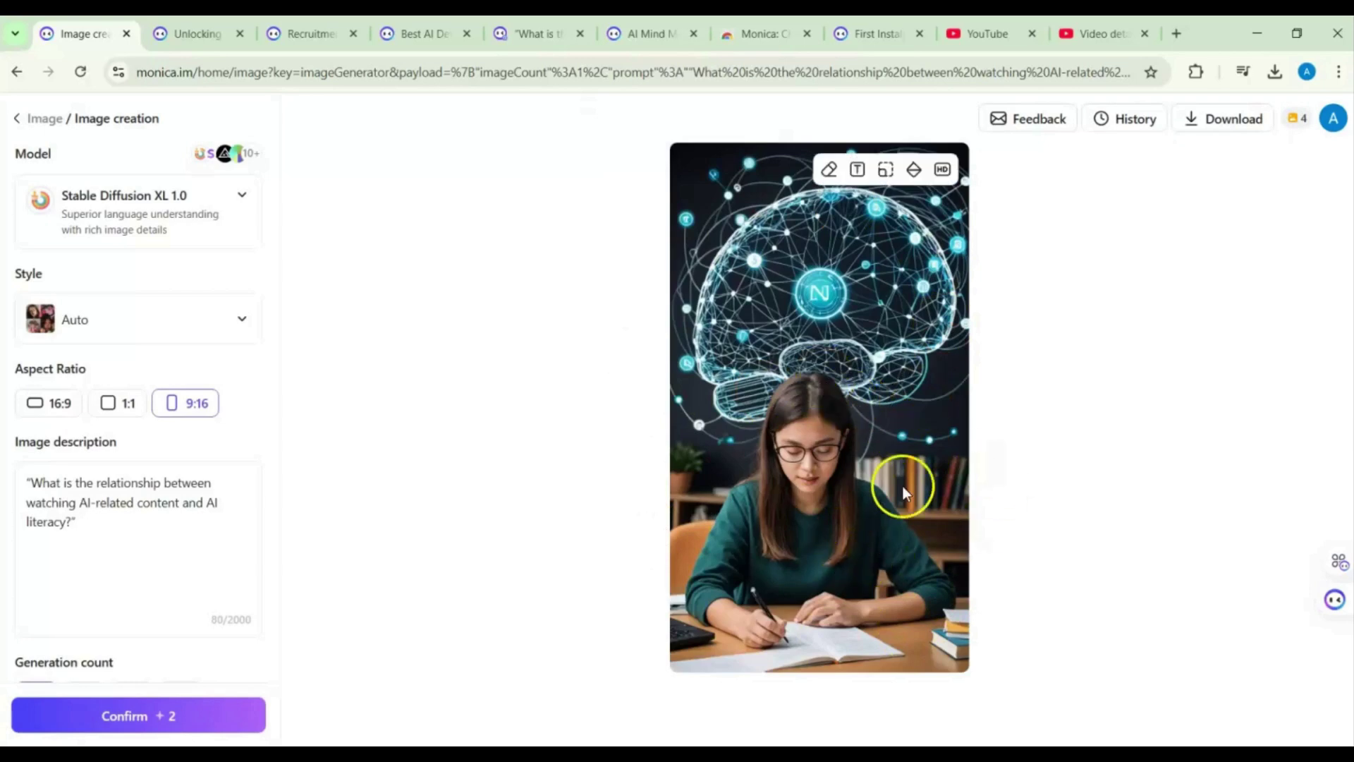